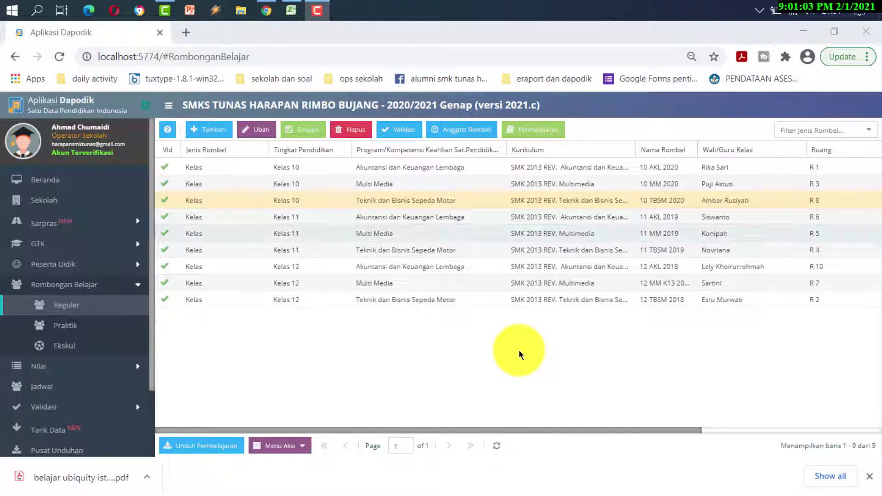
Step: Open the Pembelajaran list for class 10 AKL 2020 and look through its subjects and assigned teachers
left_click(403, 171)
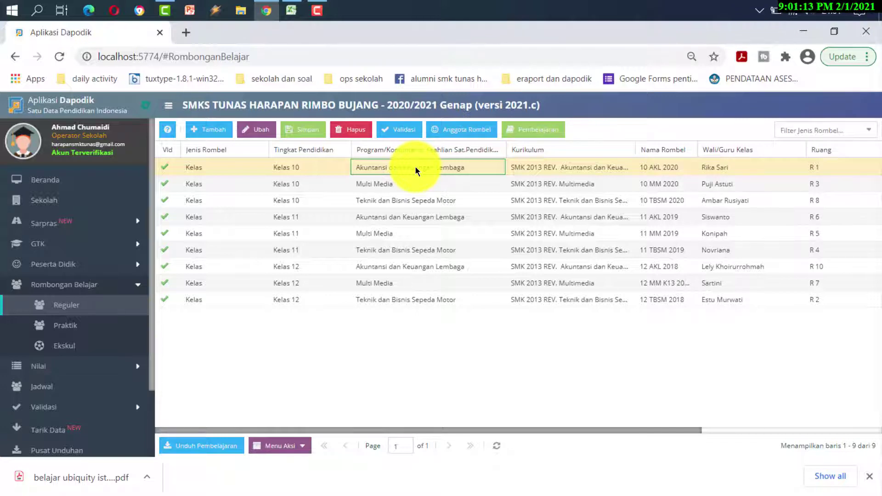
left_click(415, 167)
left_click(316, 167)
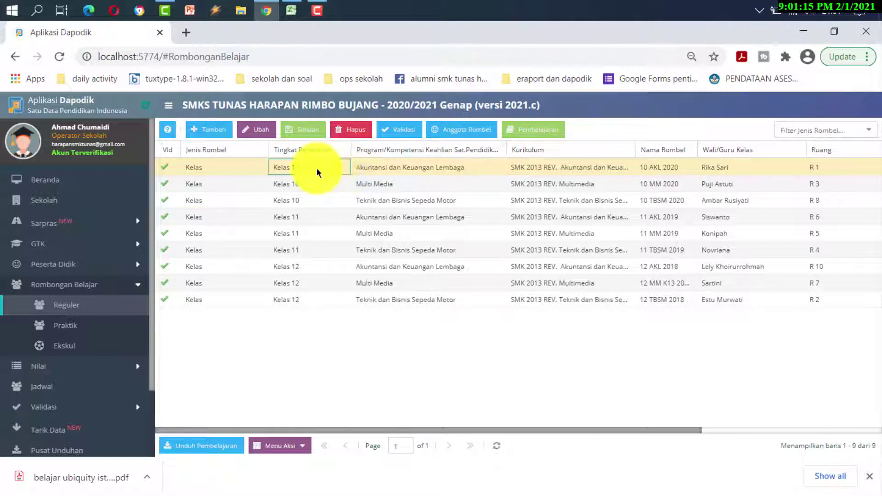
left_click(535, 130)
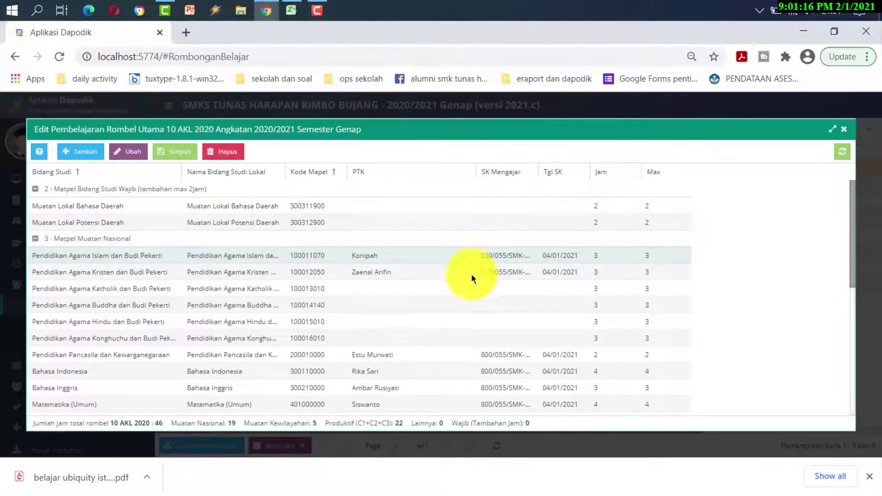
scroll(468, 282, "down", 5)
scroll(468, 287, "down", 3)
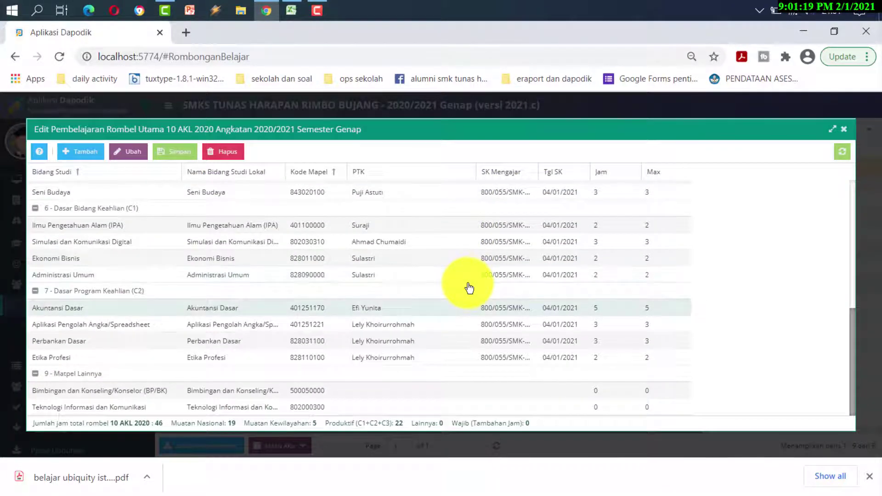
scroll(467, 287, "up", 6)
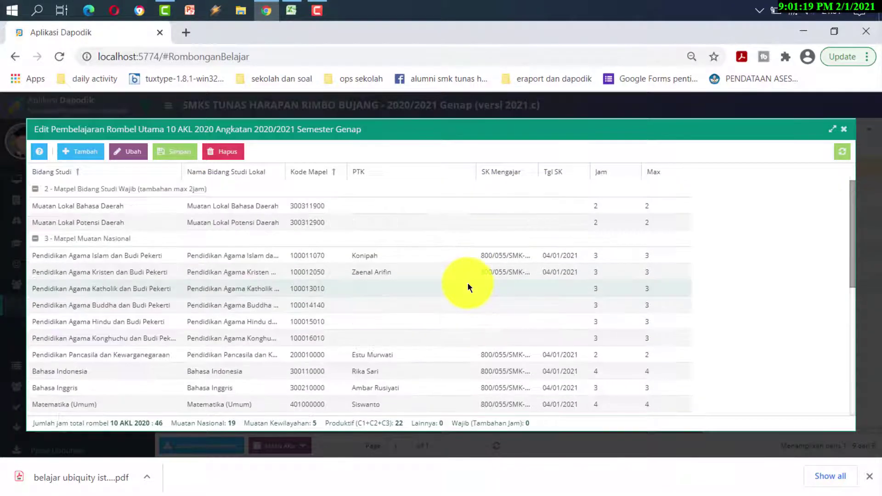
Step: Check the SK Mengajar and Tgl SK of Pendidikan Agama Islam in 10 AKL 2020, and close the list
left_click(508, 259)
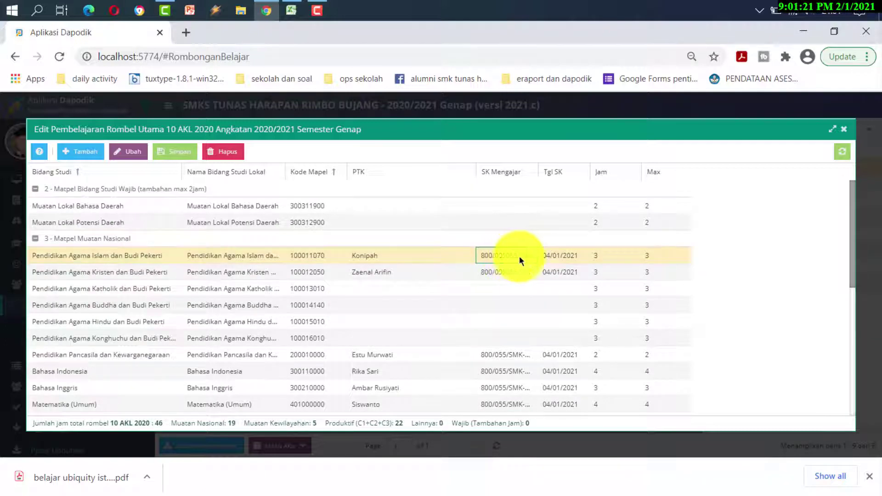
left_click(557, 255)
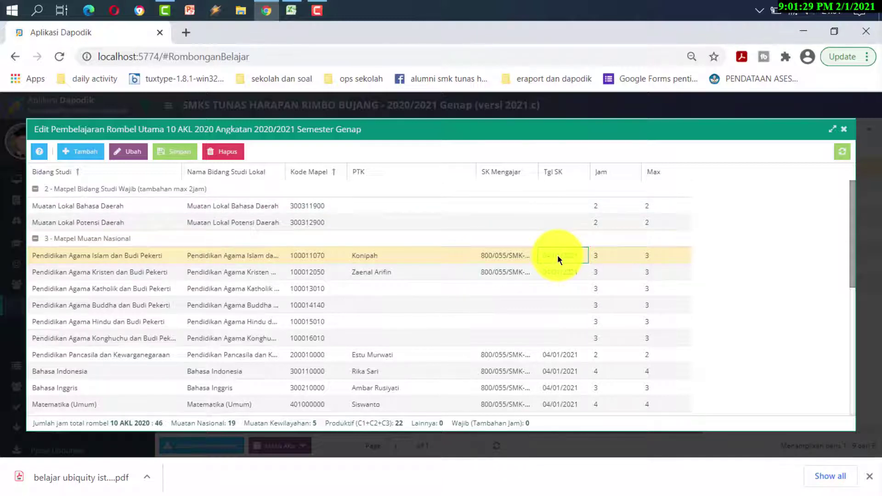
left_click(497, 259)
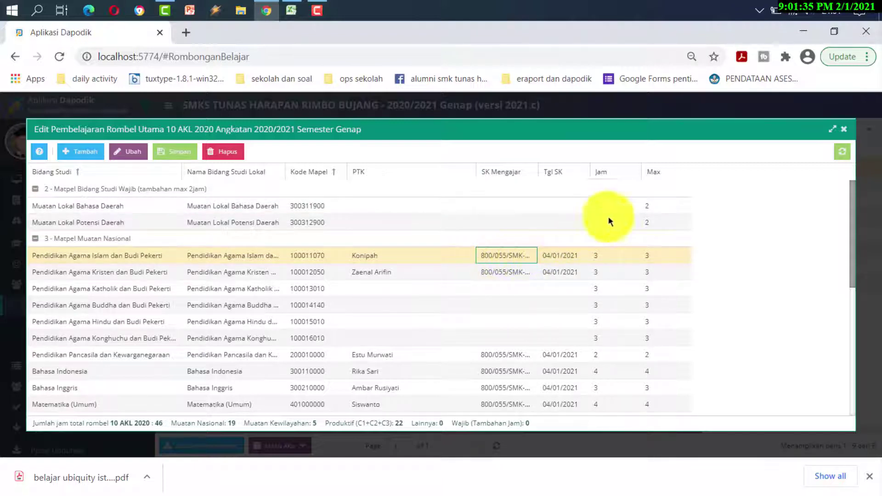
left_click(844, 129)
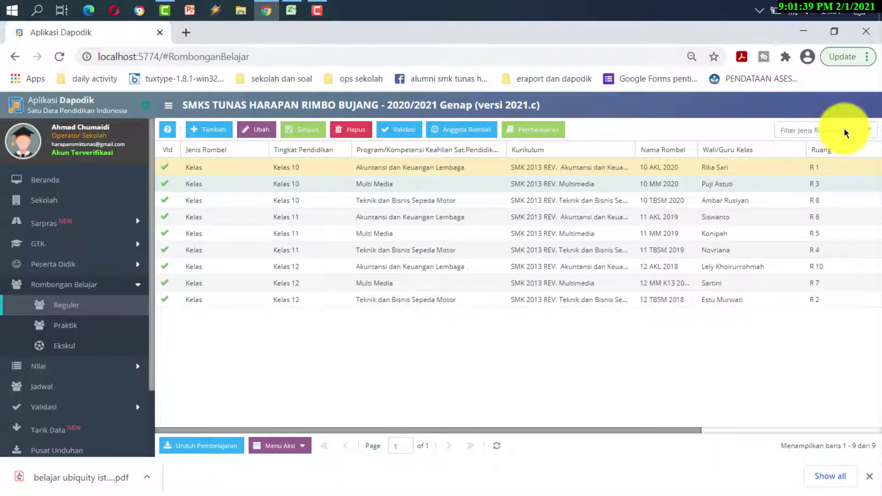
Step: Review the teacher, SK Mengajar and Tgl SK of Pendidikan Agama Islam in class 10 TBSM 2020's Pembelajaran list, and close it
left_click(396, 201)
left_click(534, 129)
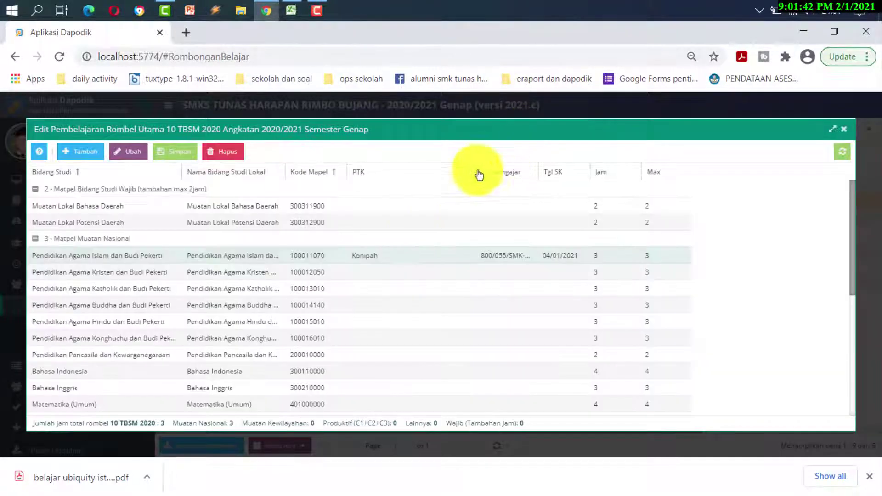
left_click(357, 257)
left_click(502, 258)
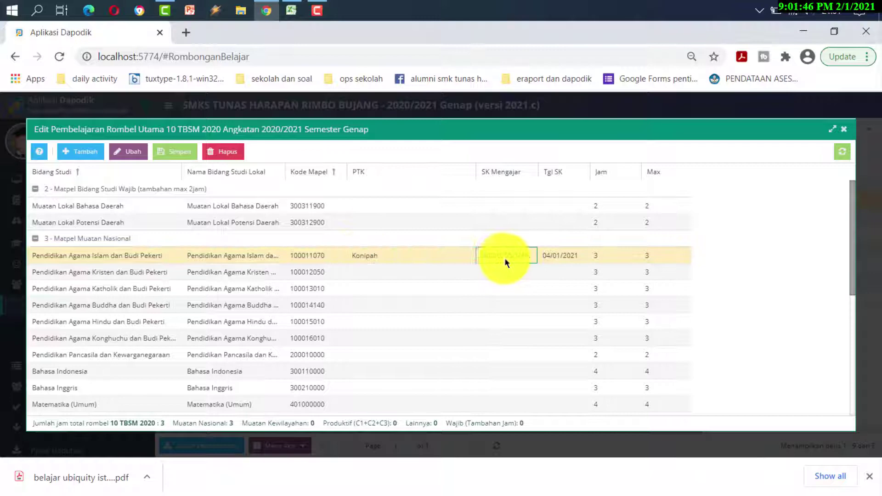
left_click(557, 255)
left_click(843, 129)
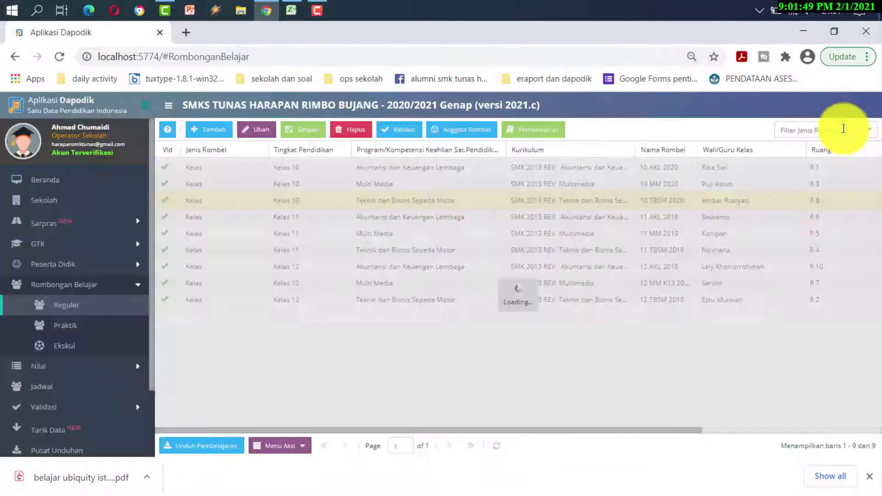
Step: Review the teacher, SK Mengajar and Tgl SK of Pendidikan Agama Islam in class 11 TBSM 2019's Pembelajaran list, and close it
left_click(445, 254)
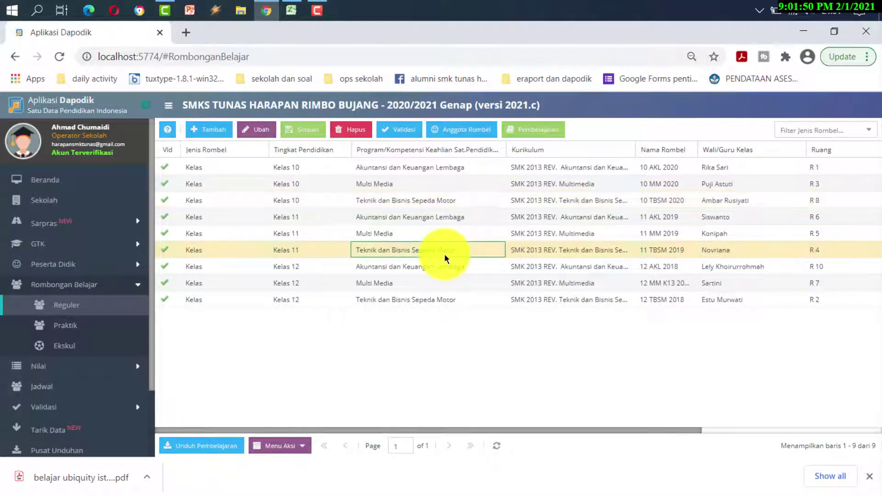
left_click(544, 127)
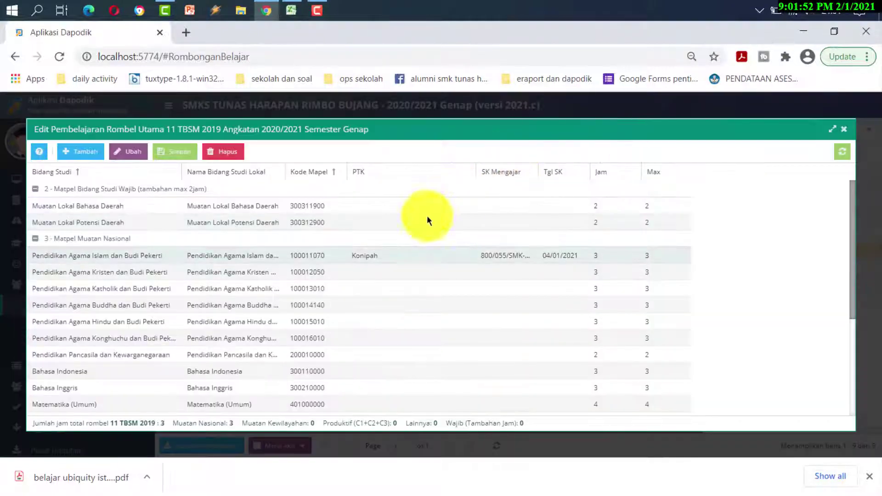
left_click(385, 258)
left_click(514, 258)
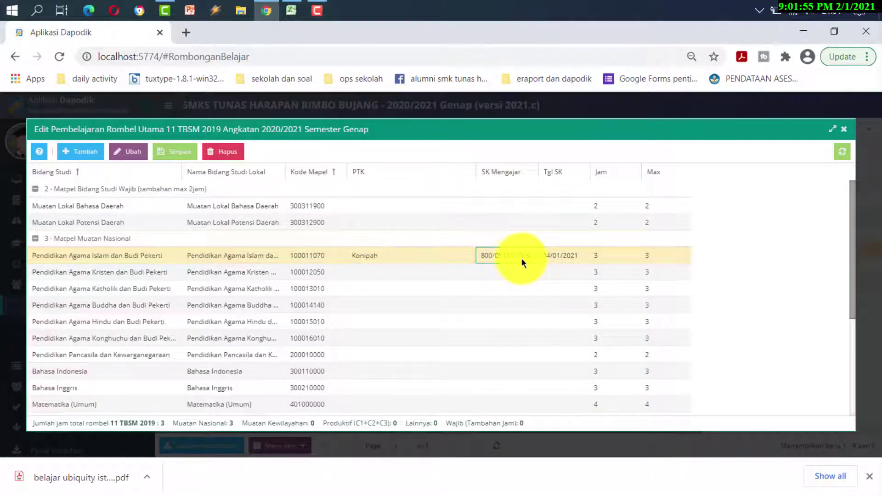
left_click(558, 257)
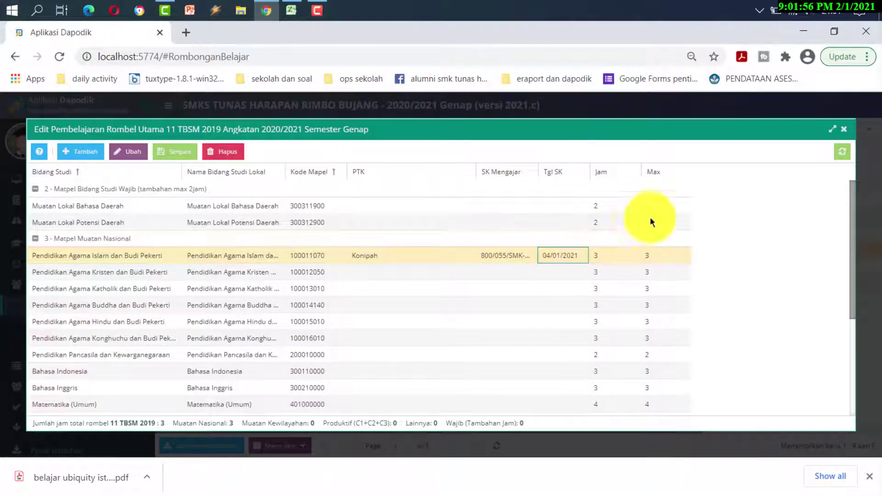
left_click(846, 136)
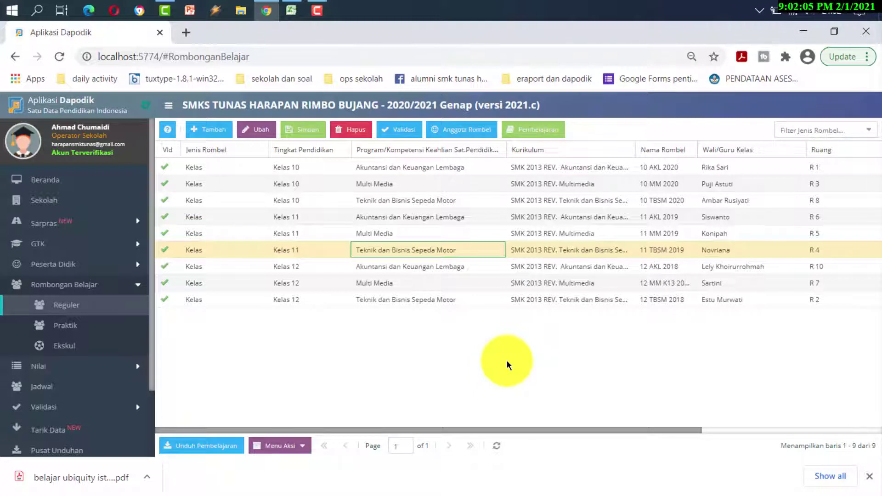
Step: Switch to the Excel workbook with the even-semester teaching assignments and clear the recorder window covering it
key("F9")
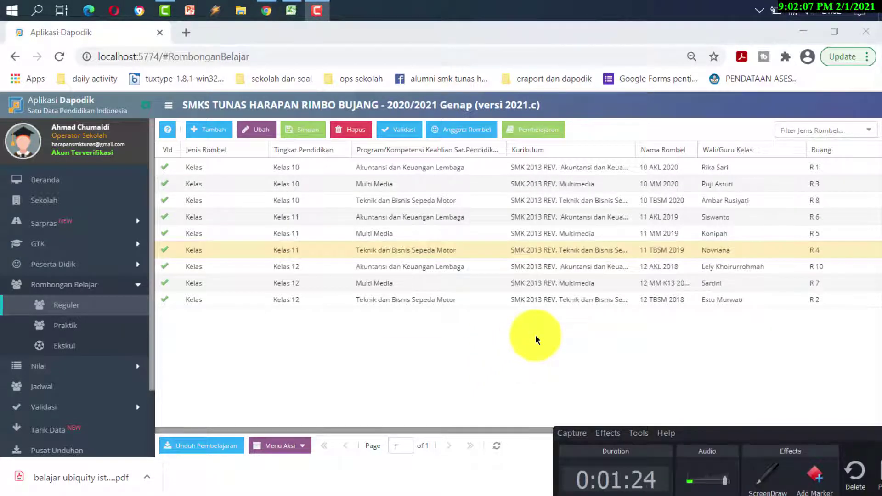
key("alt+Tab")
key("alt+Tab")
left_click(724, 233)
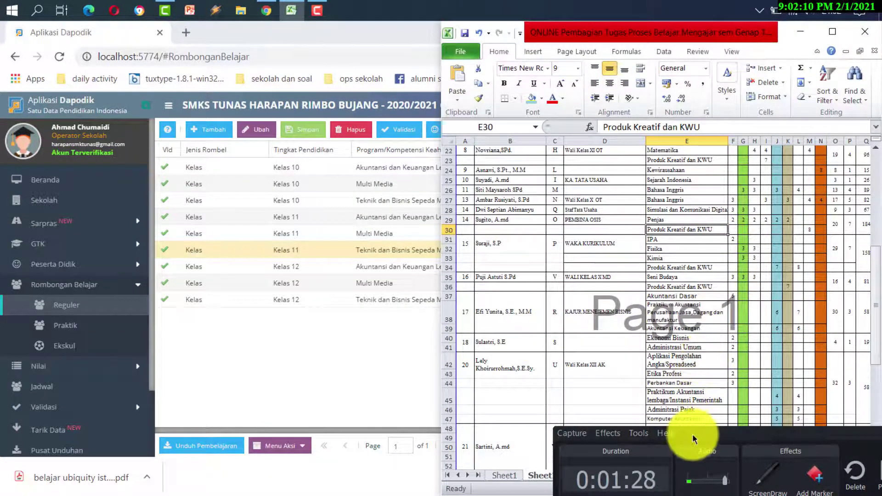
left_click_drag(718, 437, 668, 462)
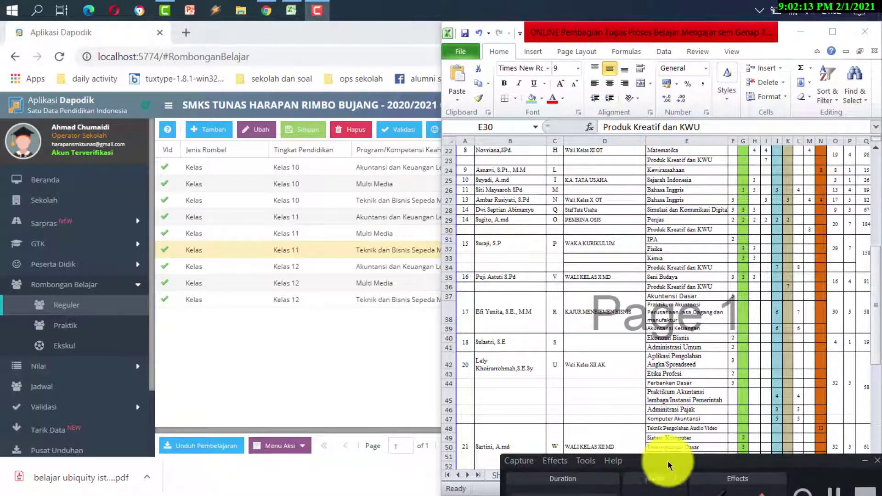
left_click(864, 461)
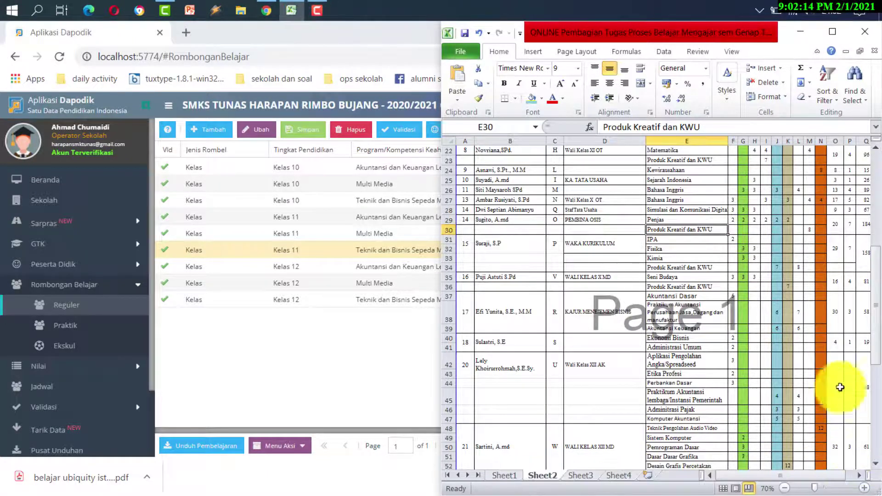
Step: Examine the decree details and the class X OT column in the teaching assignment sheet, and minimize the workbook
left_click(788, 210)
scroll(792, 212, "up", 7)
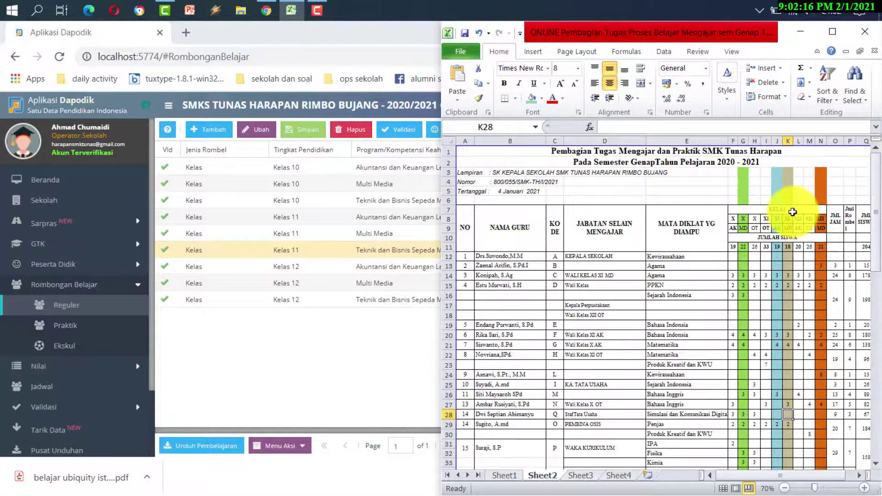
left_click(755, 227)
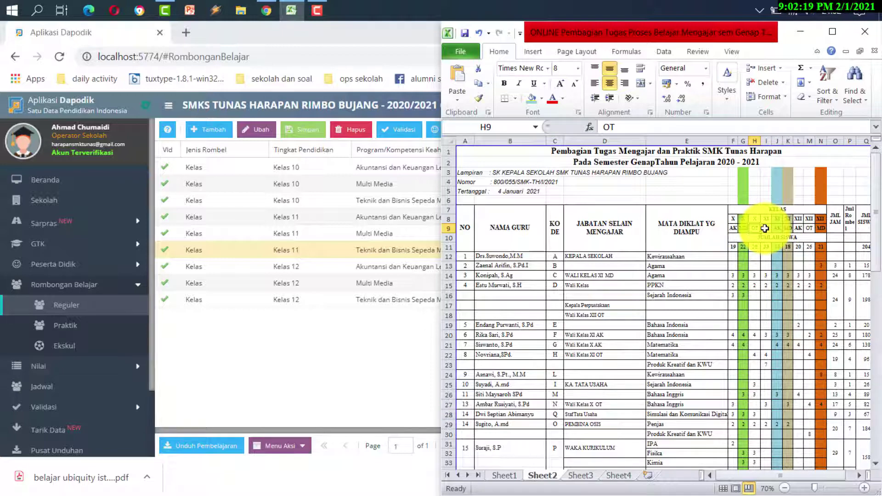
left_click(806, 34)
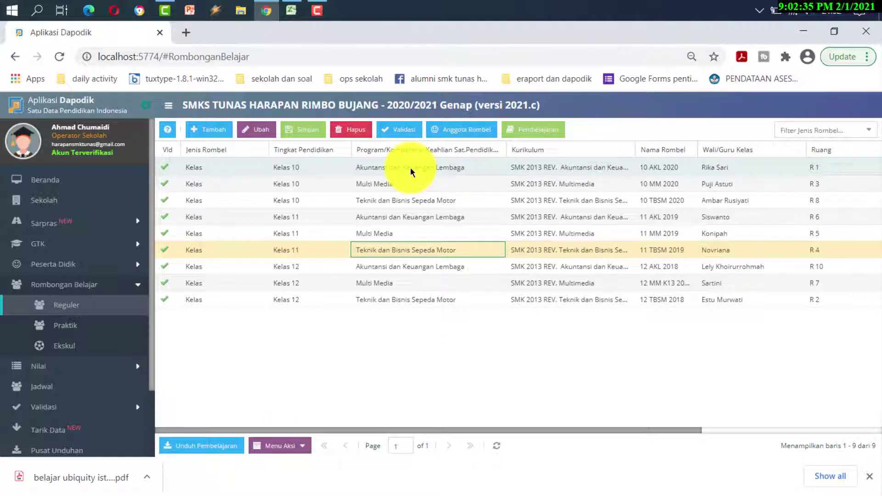
Step: Open the Pembelajaran list of class 10 TBSM 2020 from the regular study groups for editing
left_click(405, 199)
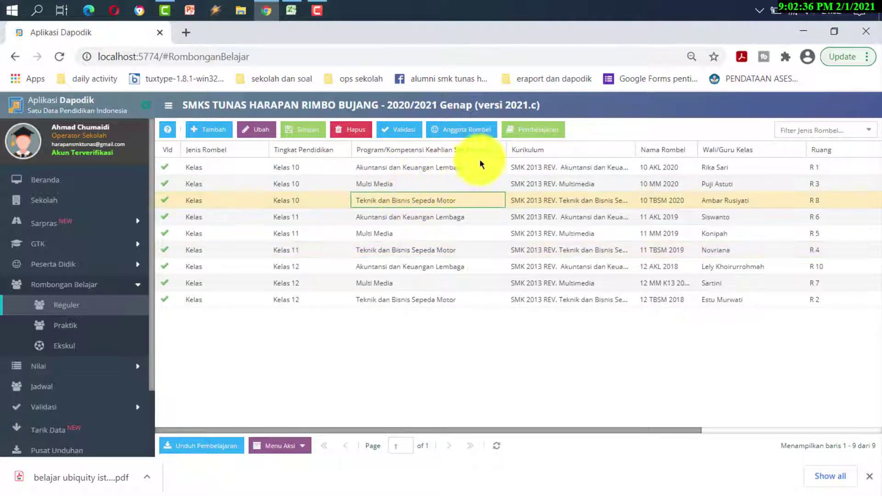
left_click(538, 130)
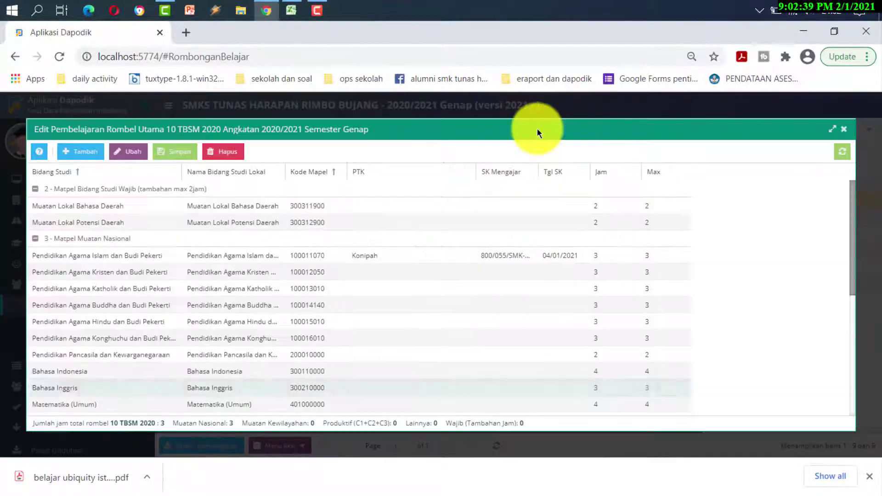
left_click(846, 130)
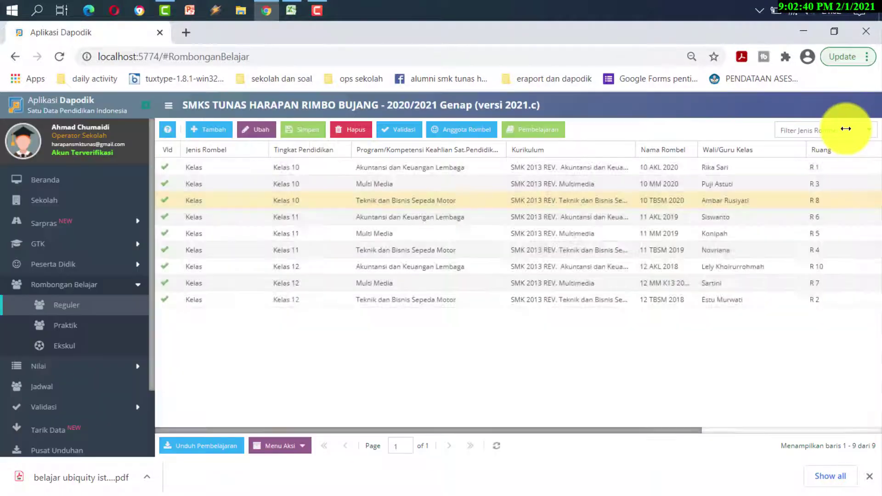
left_click(55, 285)
left_click(55, 284)
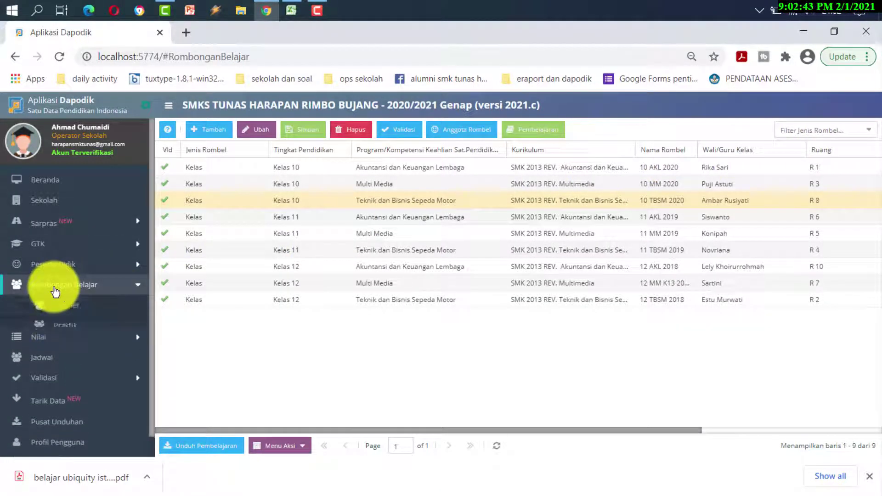
left_click(80, 307)
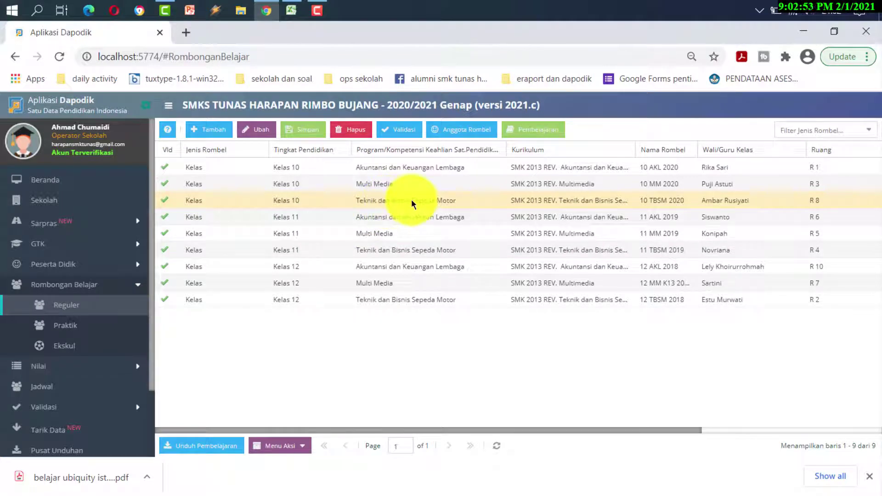
left_click(539, 133)
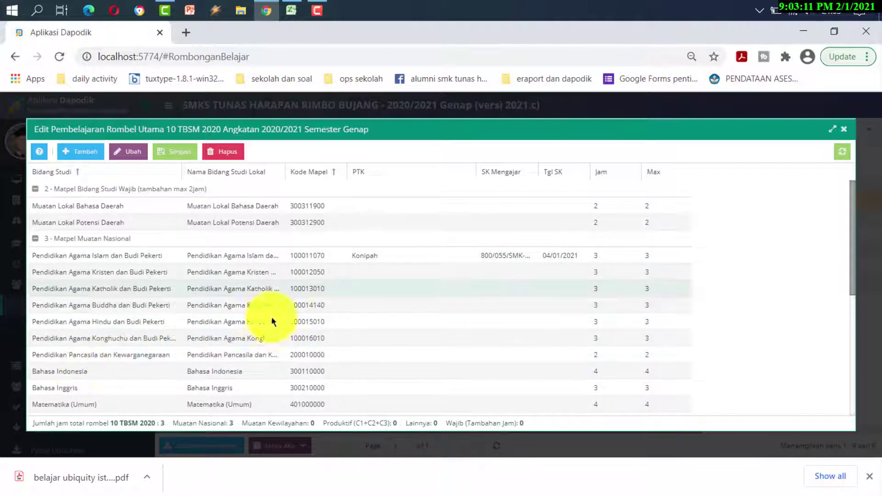
Step: Copy the SK Mengajar number from Pendidikan Agama Islam into the same field of Pendidikan Agama Kristen
left_click(503, 255)
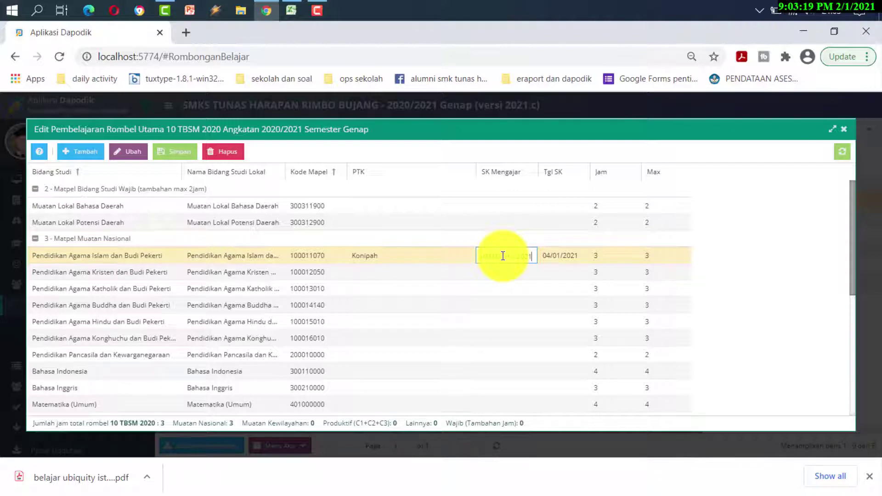
key("ctrl+a")
left_click(511, 271)
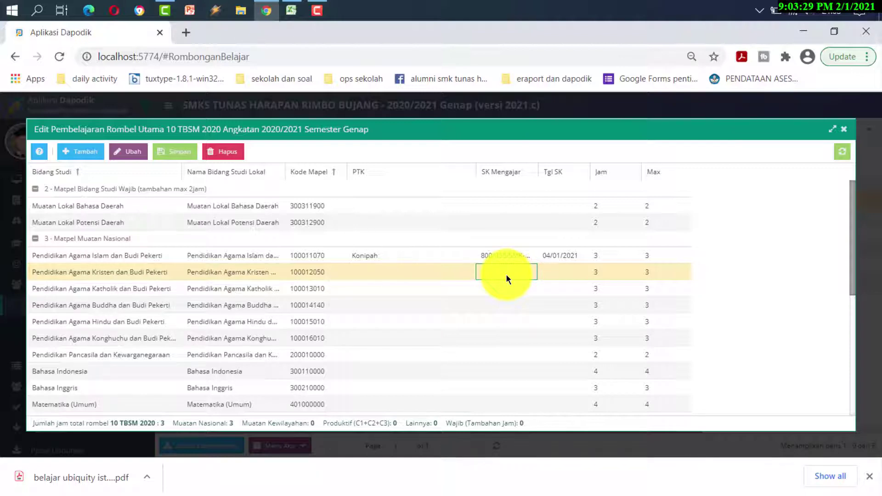
key("ctrl+v")
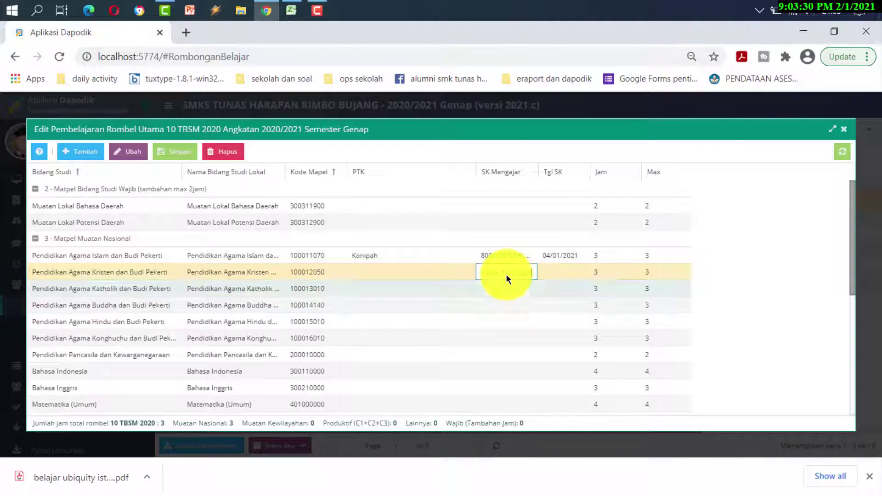
Step: Paste the copied SK Mengajar number into the row for Pendidikan Pancasila dan Kewarganegaraan
left_click(506, 304)
left_click(495, 354)
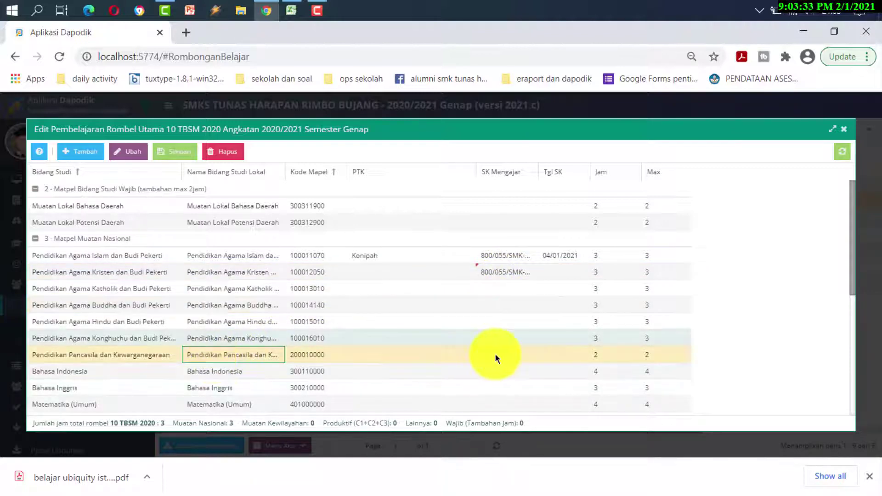
left_click(495, 354)
key("ctrl+v")
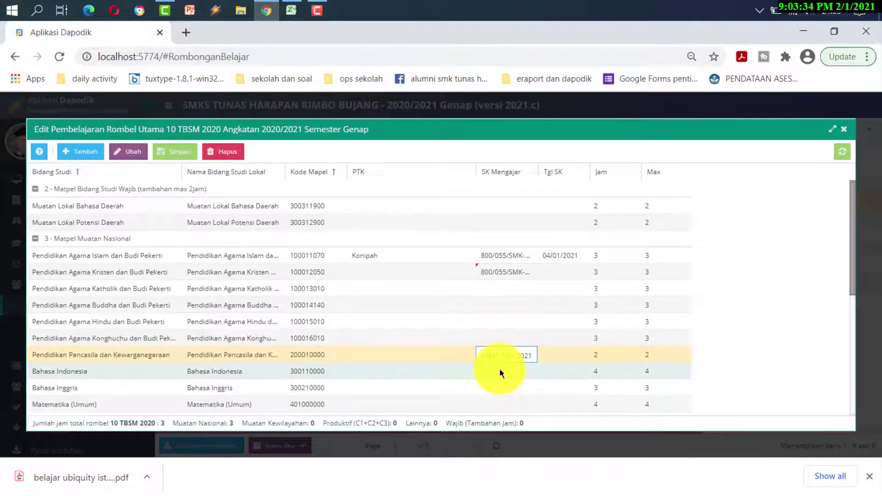
Step: Paste the copied SK Mengajar number into the Bahasa Indonesia, Bahasa Inggris, Matematika (Umum) and Sejarah Indonesia rows
left_click(500, 368)
key("ctrl+v")
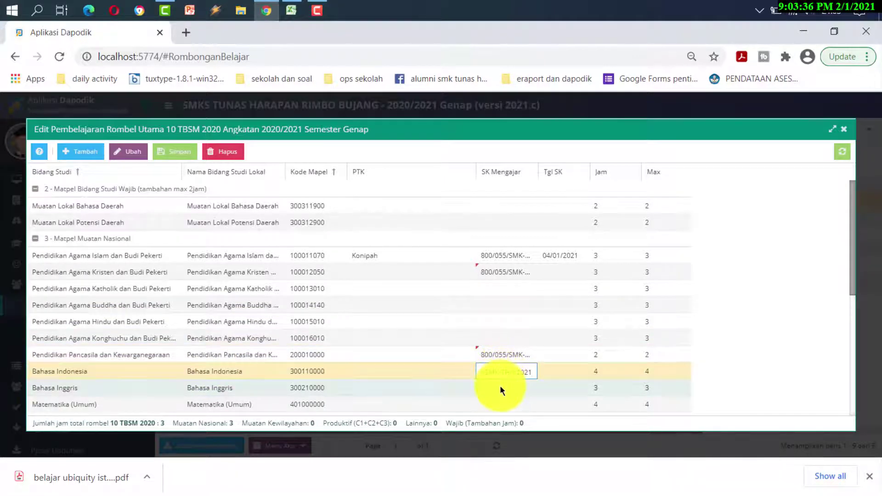
left_click(500, 387)
key("ctrl+v")
left_click(500, 403)
scroll(511, 330, "down", 3)
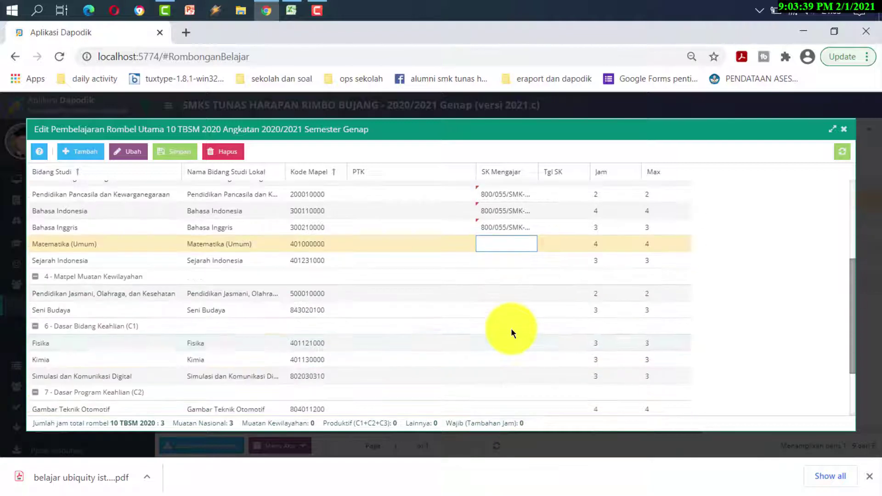
key("ctrl+v")
left_click(509, 261)
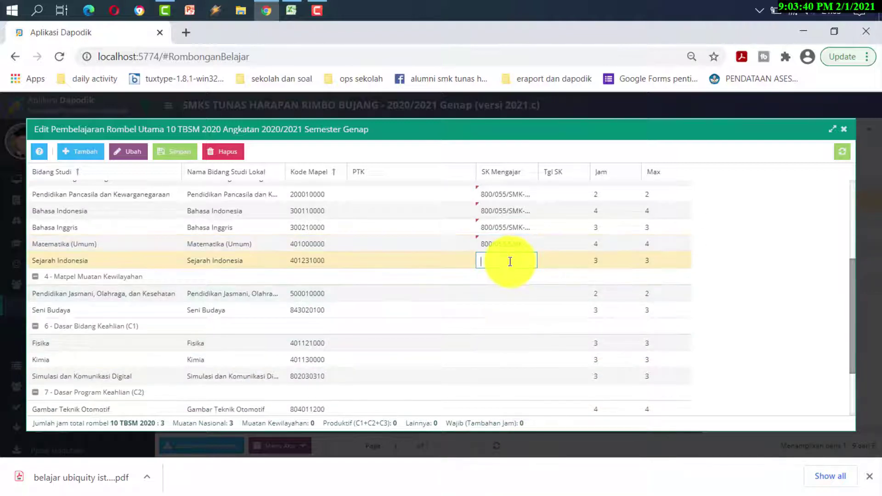
key("ctrl+v")
Step: Enter SK Mengajar 800/055/SMK-TH/I/2021 for Pendidikan Jasmani, Olahraga, dan Kesehatan and for Seni Budaya
left_click(503, 293)
type("800/055/SMK-TH/I/2021")
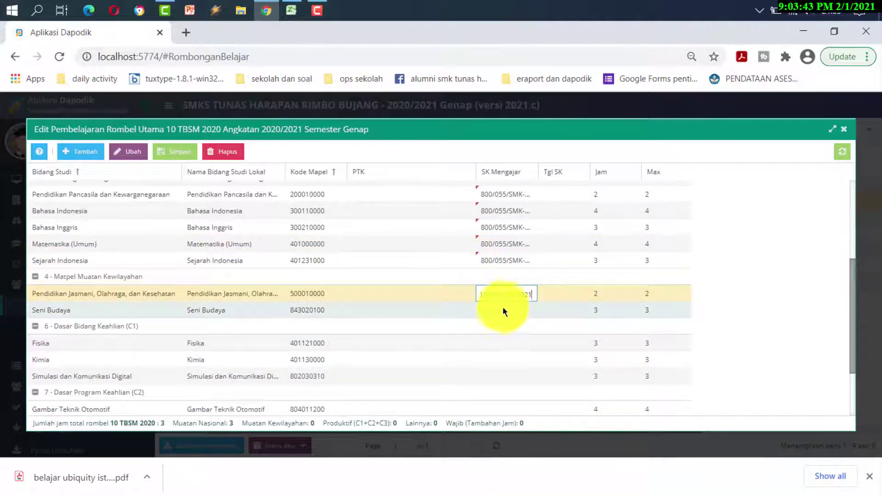
left_click(502, 310)
type("800/055/SMK-TH/I/2021")
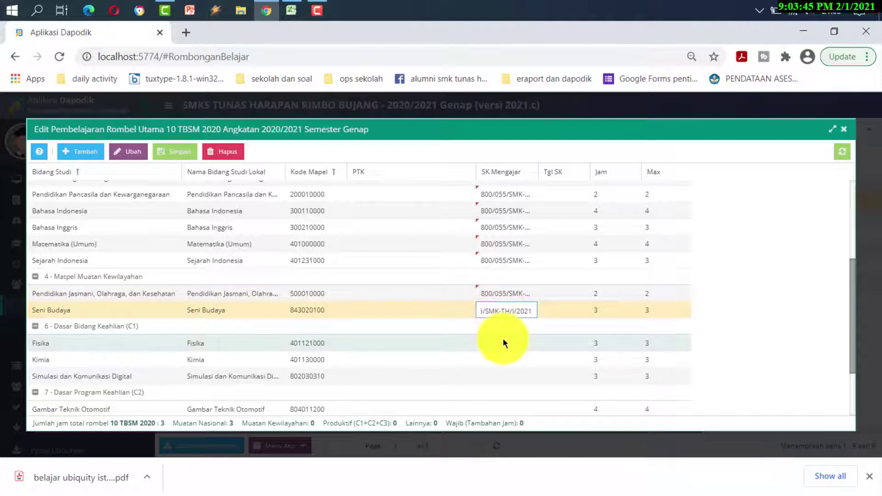
Step: Enter SK Mengajar 800/055/SMK-TH/I/2021 for Fisika, Kimia, and Simulasi dan Komunikasi Digital
left_click(504, 343)
type("800/055/SMK-TH/I/2021")
left_click(502, 362)
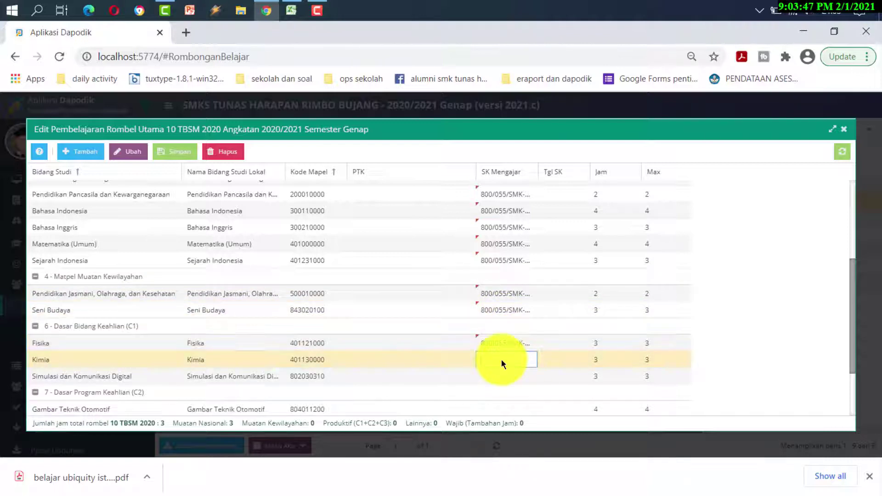
key("ctrl+v")
left_click(501, 375)
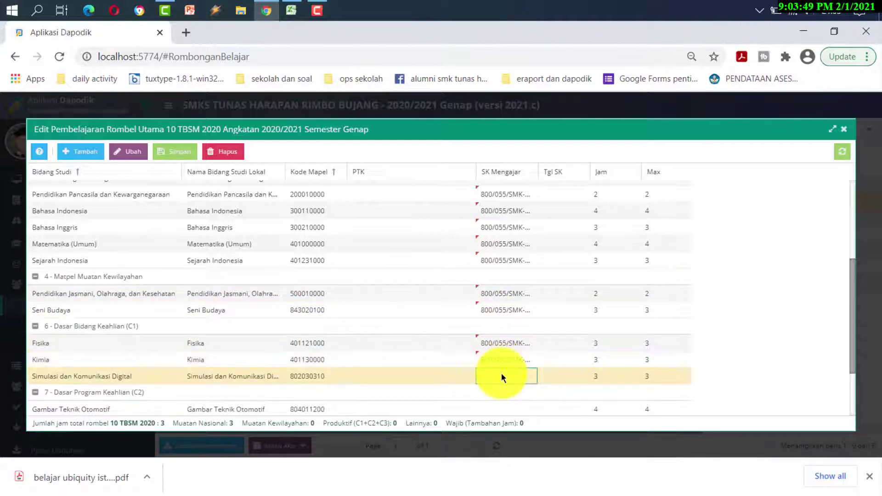
type("800/055/SMK-TH/I/2021")
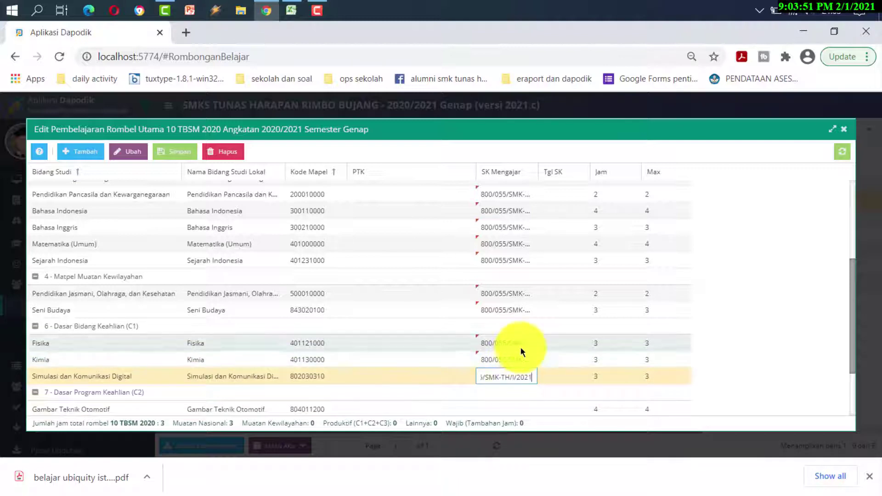
Step: Paste the SK Mengajar number into the Gambar Teknik Otomotif, Teknologi dasar Otomotif and Pekerjaan dasar Teknik Otomotif rows
scroll(520, 346, "down", 2)
left_click(510, 324)
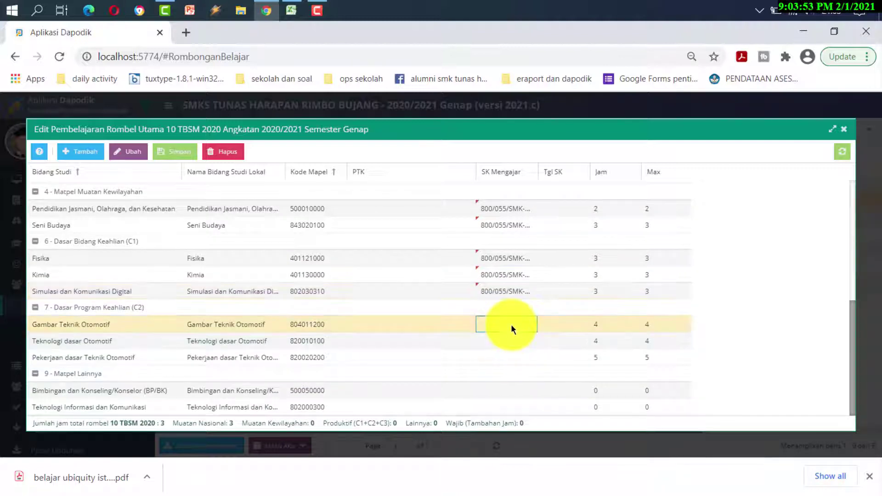
key("ctrl+v")
left_click(508, 338)
key("ctrl+v")
left_click(505, 356)
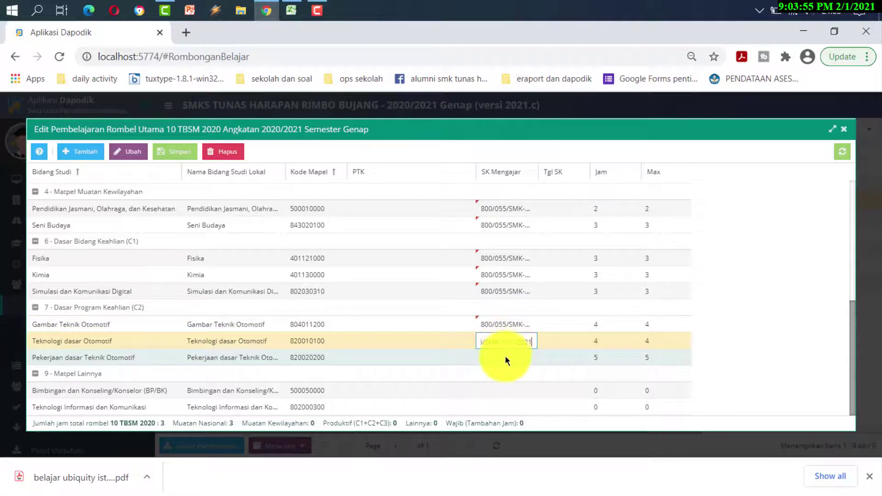
key("ctrl+v")
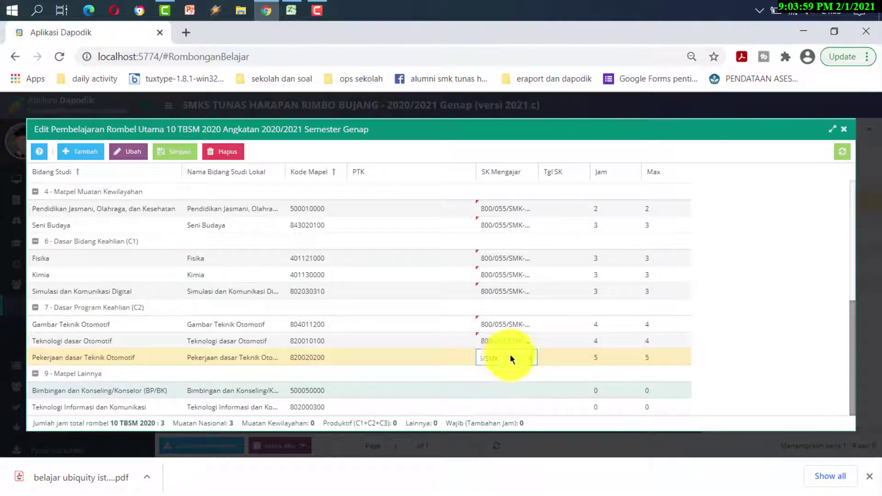
left_click(540, 341)
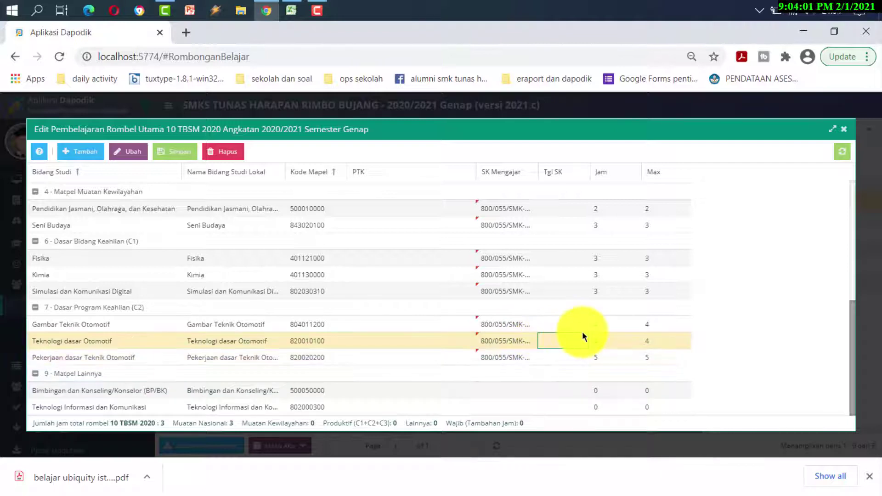
Step: Copy the Tgl SK 04/01/2021 from Pendidikan Agama Islam into the same field of Pendidikan Agama Kristen
scroll(582, 332, "up", 10)
left_click(567, 254)
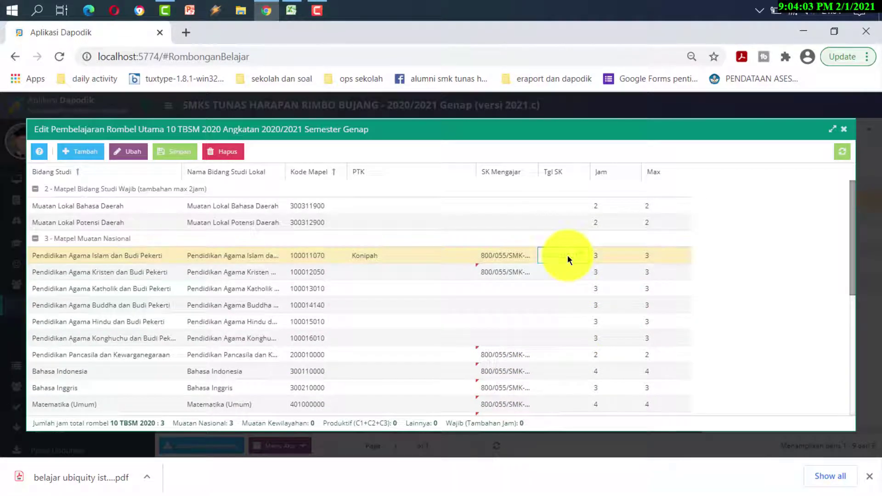
double_click(539, 259)
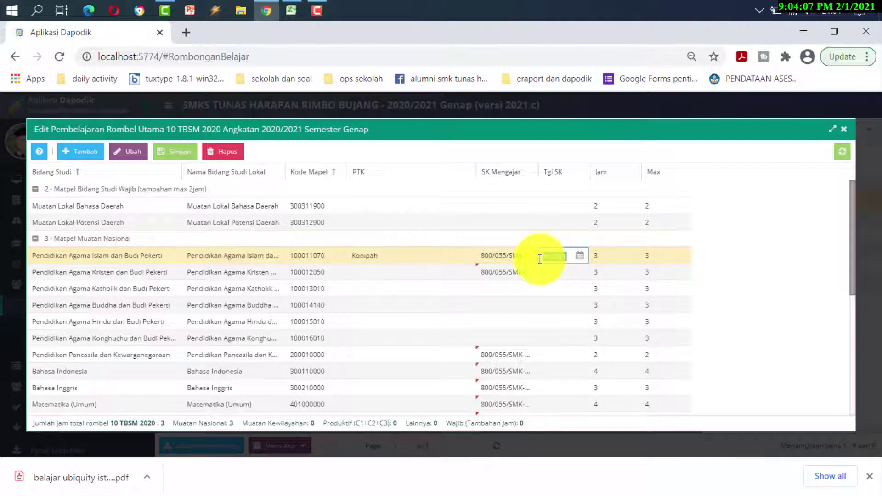
left_click(557, 271)
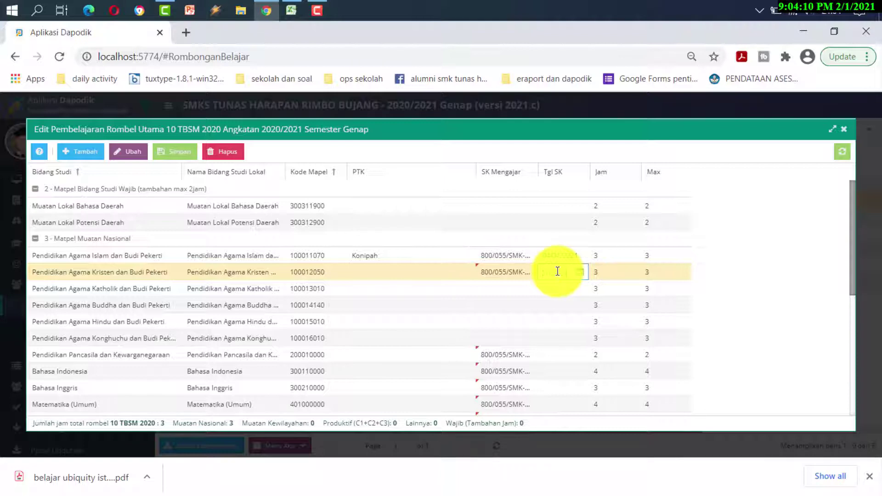
type("04/01/2021")
Step: Set Tgl SK to 04/01/2021 for Pendidikan Pancasila, Bahasa Indonesia, Bahasa Inggris, Matematika (Umum) and Sejarah Indonesia
left_click(561, 354)
type("04/01/2021")
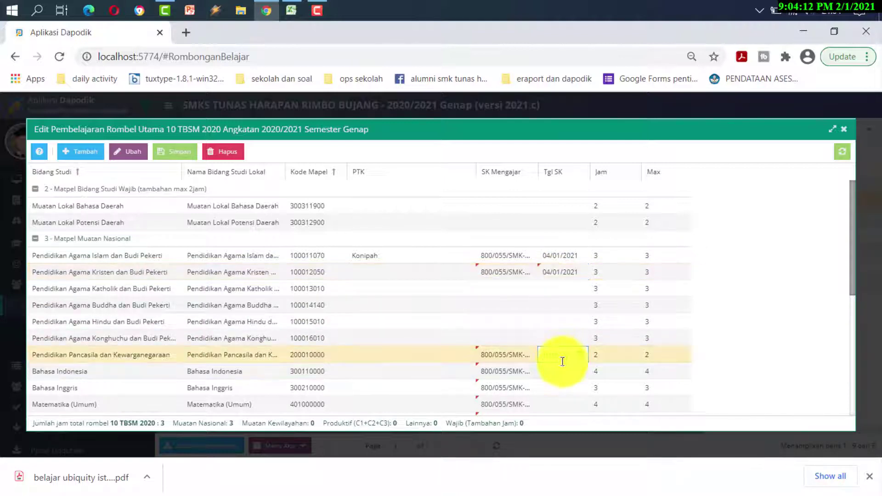
left_click(563, 366)
type("04/01/2021")
left_click(558, 387)
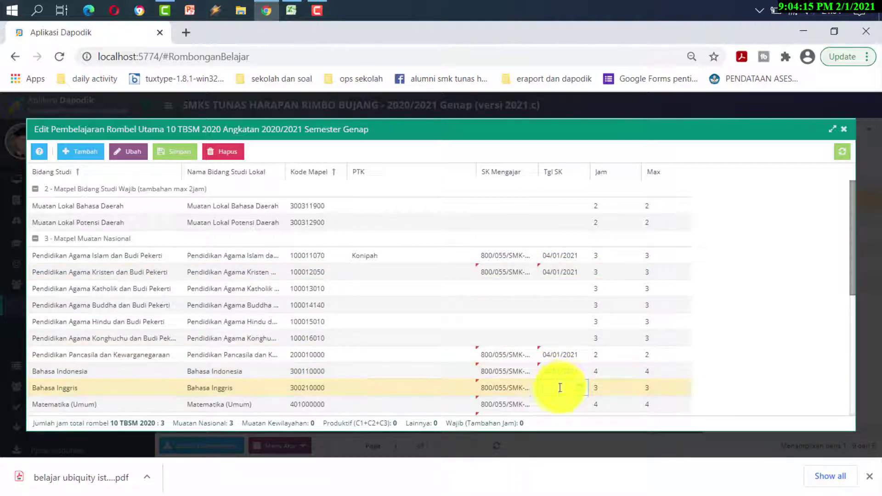
type("04/01/2021")
left_click(557, 403)
type("04/01/2021")
scroll(555, 349, "down", 4)
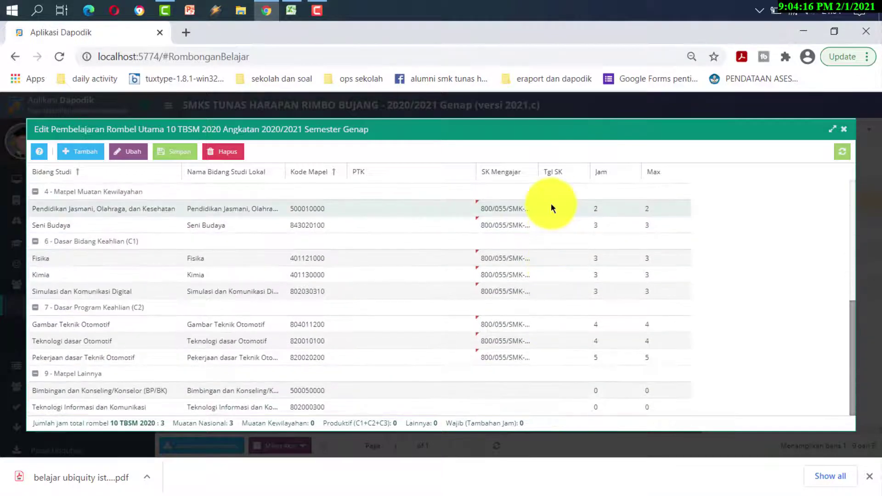
scroll(551, 203, "up", 1)
left_click(551, 203)
key("ctrl+v")
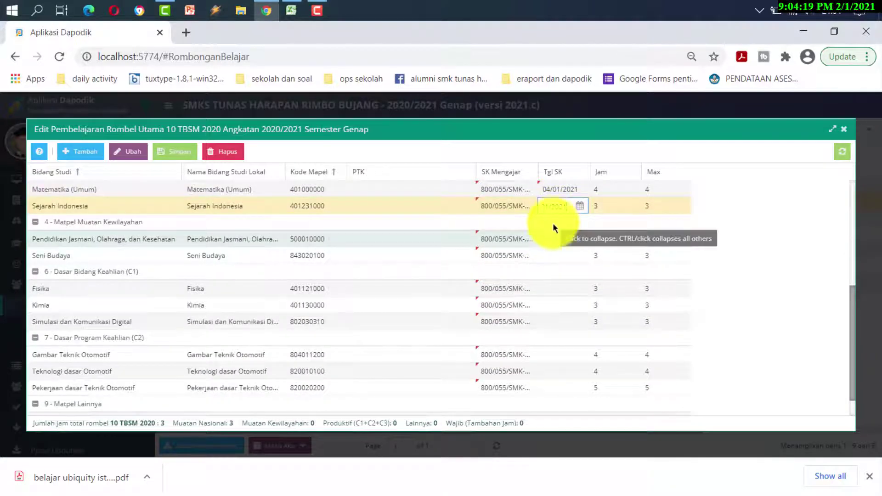
Step: Set Tgl SK to 04/01/2021 for the two Muatan Kewilayahan subjects, Pendidikan Jasmani and Seni Budaya
left_click(549, 239)
key("ctrl+v")
left_click(548, 256)
type("04/01/2021")
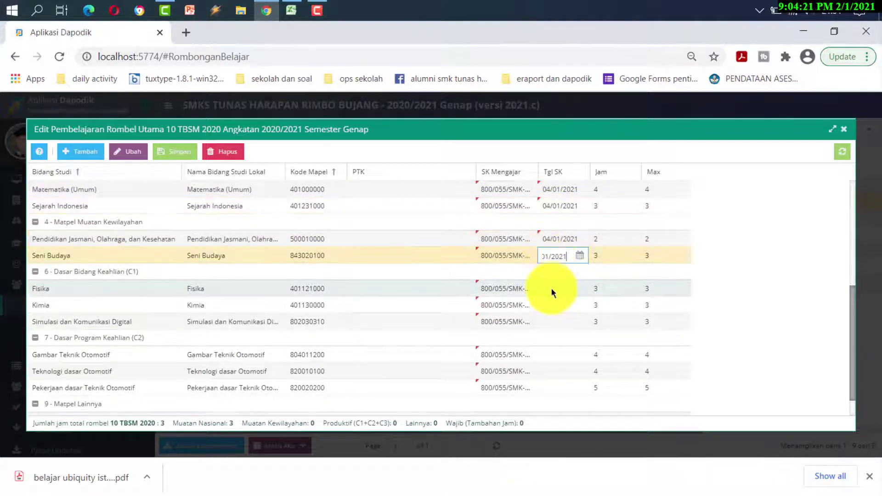
Step: Set Tgl SK to 04/01/2021 for Fisika, Kimia, and Simulasi dan Komunikasi Digital
left_click(550, 287)
type("04/01/2021")
left_click(551, 304)
type("04/01/2021")
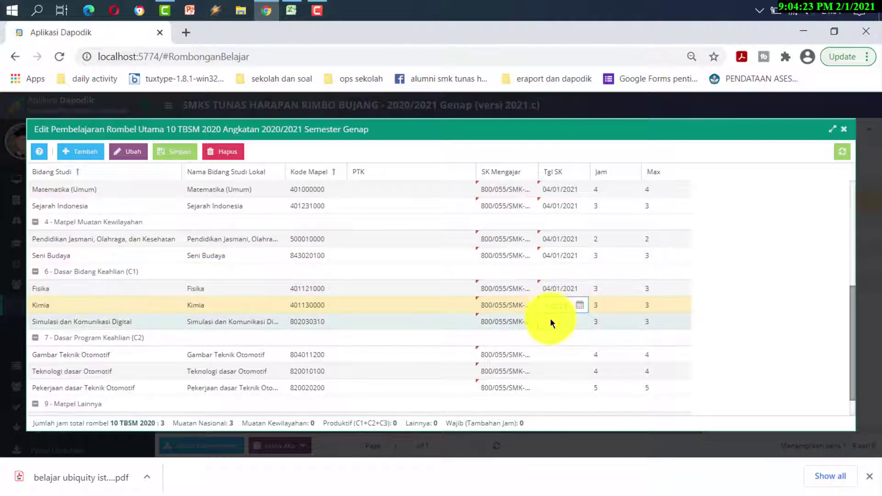
left_click(549, 317)
type("04/01/2021")
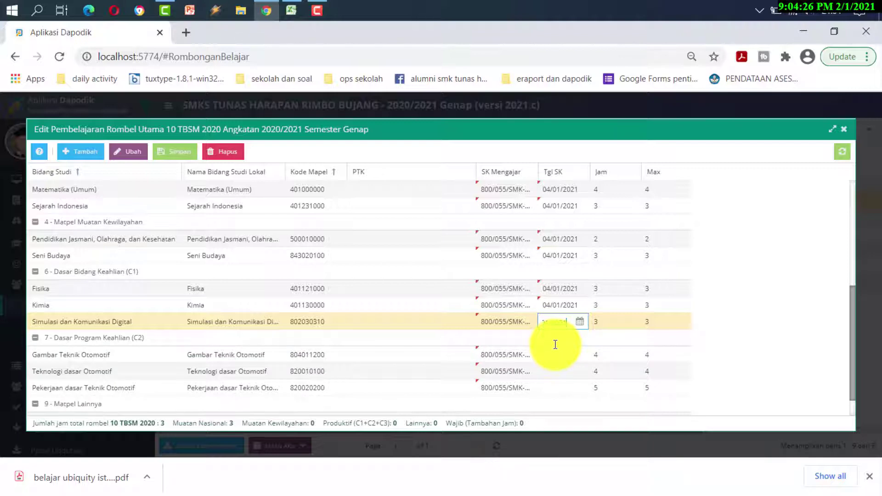
Step: Set Tgl SK to 04/01/2021 for the three Dasar Program Keahlian (C2) subjects
left_click(552, 357)
type("04/01/2021")
left_click(552, 368)
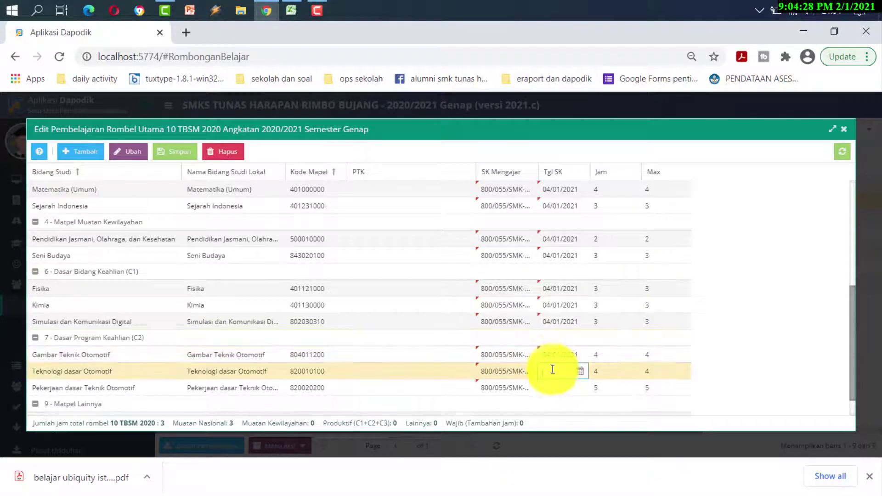
type("04/01/2021")
left_click(552, 385)
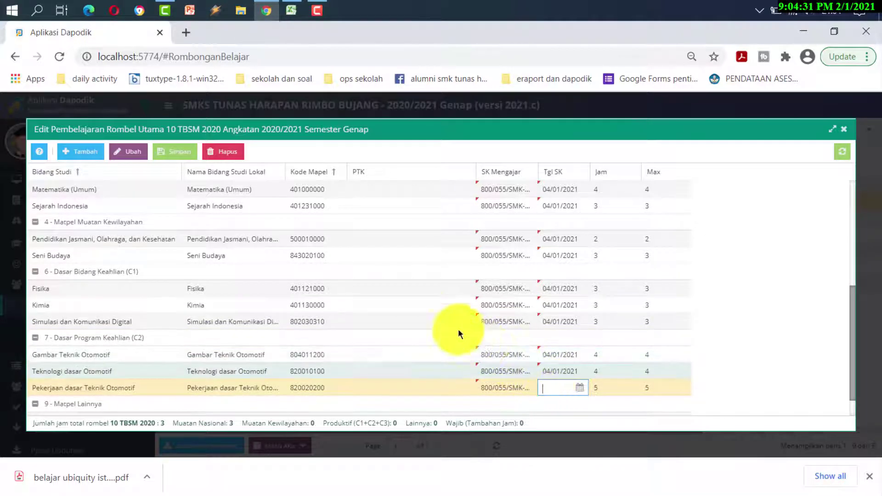
type("04/01/2021")
left_click(414, 306)
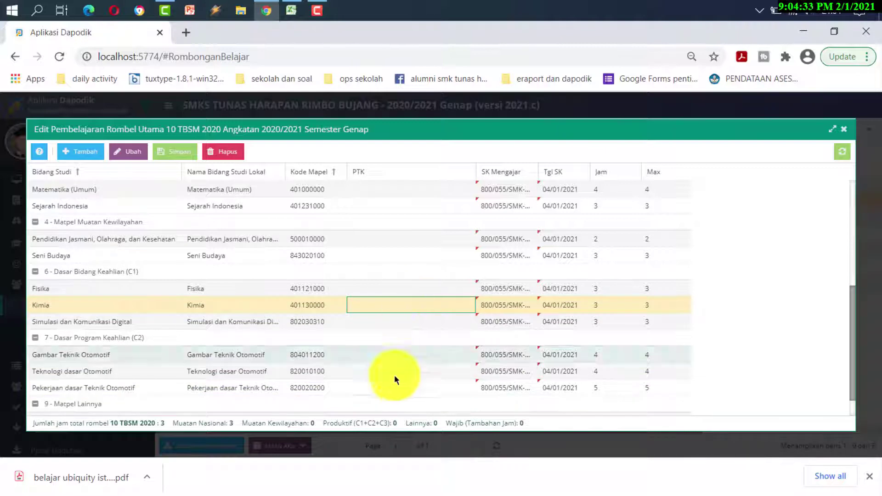
Step: Assign the teacher from the PTK list to Pendidikan Agama Kristen dan Budi Pekerti
scroll(385, 363, "up", 5)
scroll(386, 363, "up", 1)
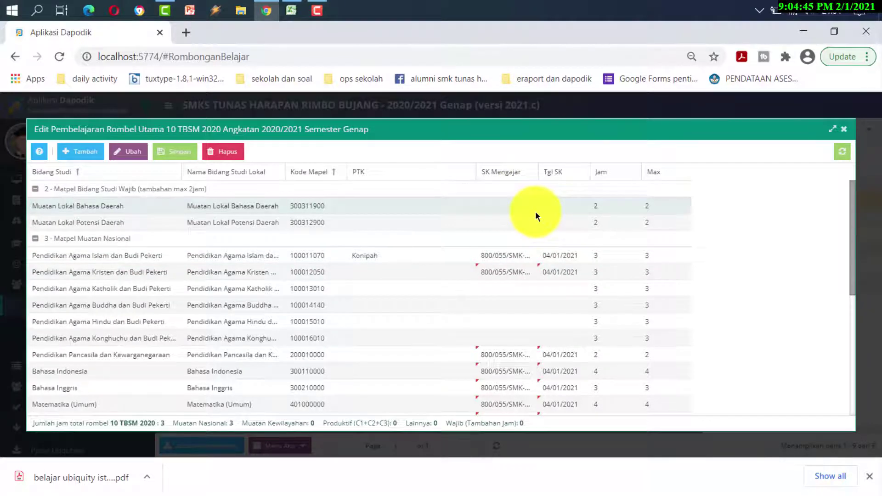
double_click(375, 269)
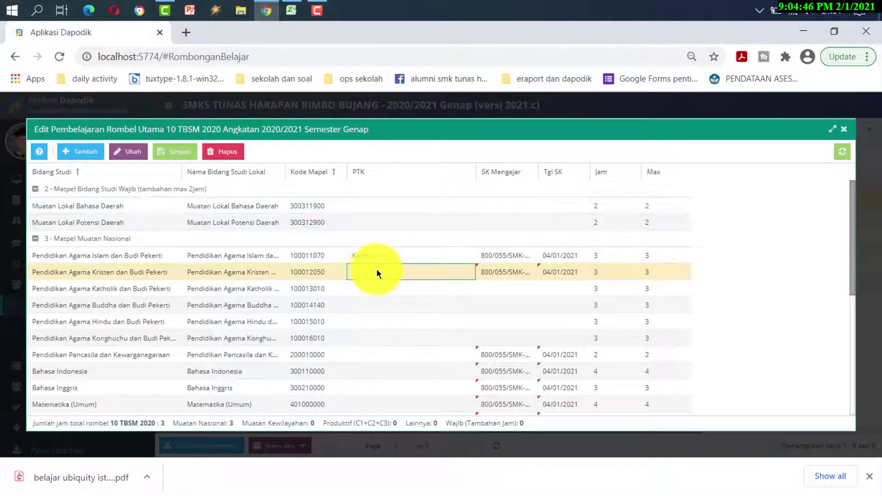
left_click(467, 276)
scroll(467, 274, "down", 5)
scroll(467, 273, "up", 5)
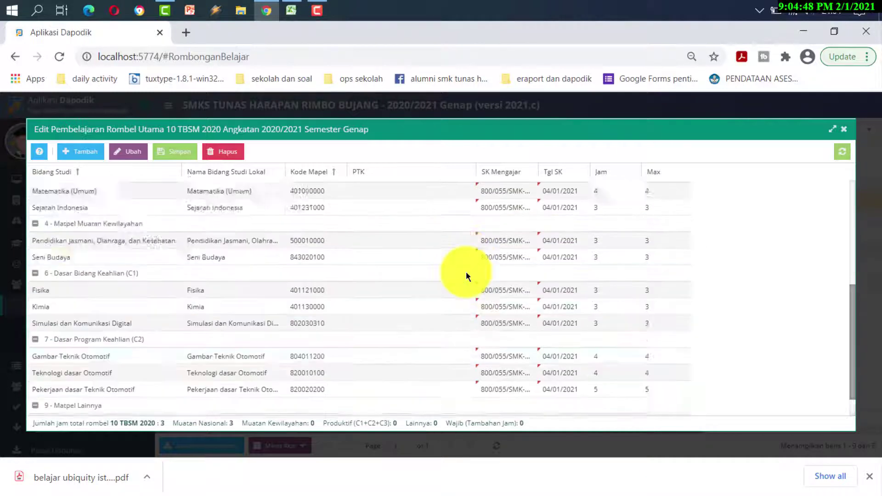
left_click(467, 275)
scroll(399, 380, "down", 3)
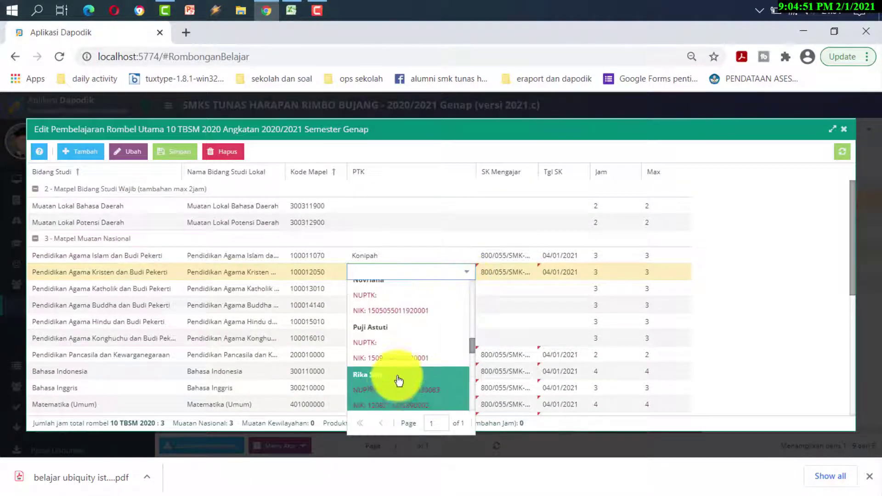
scroll(395, 384, "down", 2)
left_click(394, 385)
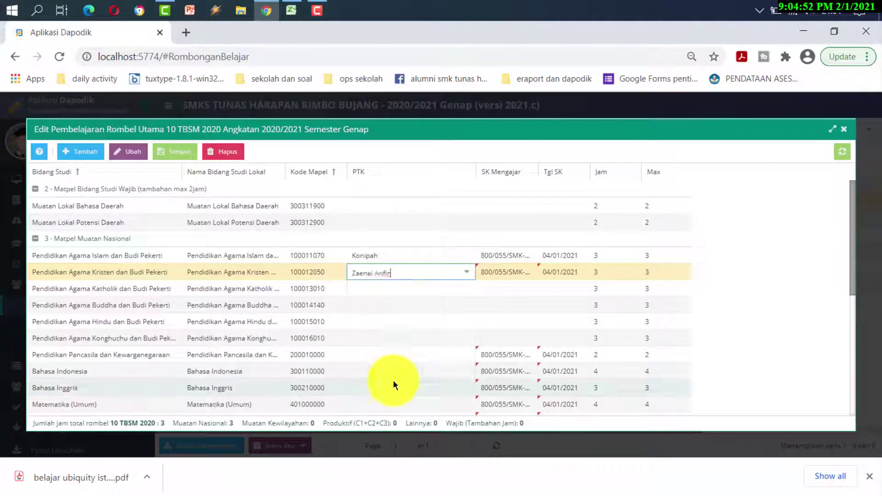
left_click(393, 309)
Step: Assign the teacher from the PTK list to Pendidikan Pancasila dan Kewarganegaraan
double_click(387, 351)
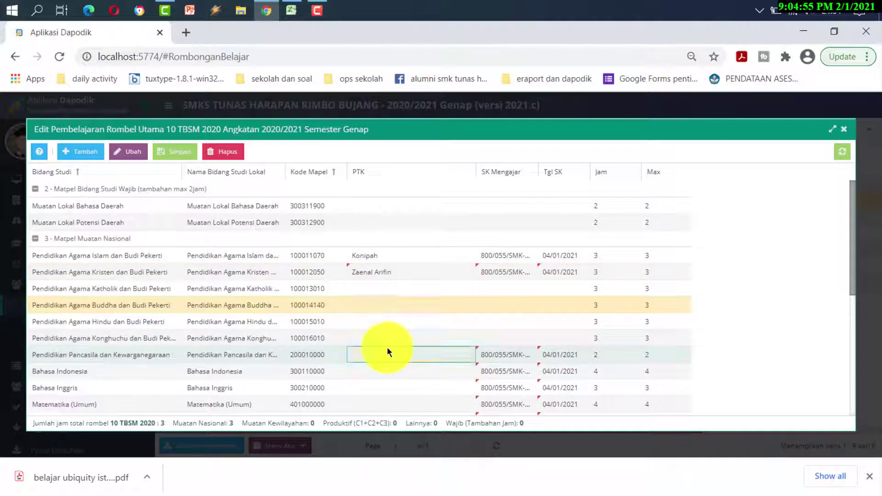
left_click(466, 355)
scroll(409, 284, "down", 2)
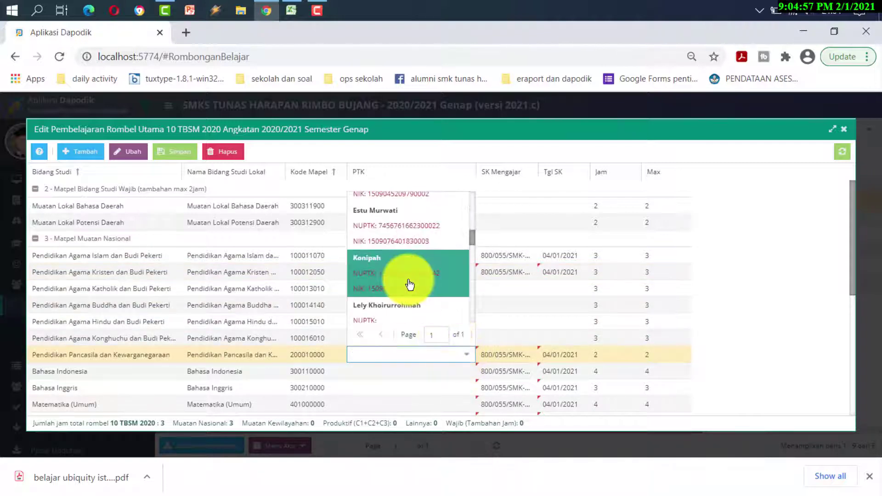
left_click(409, 231)
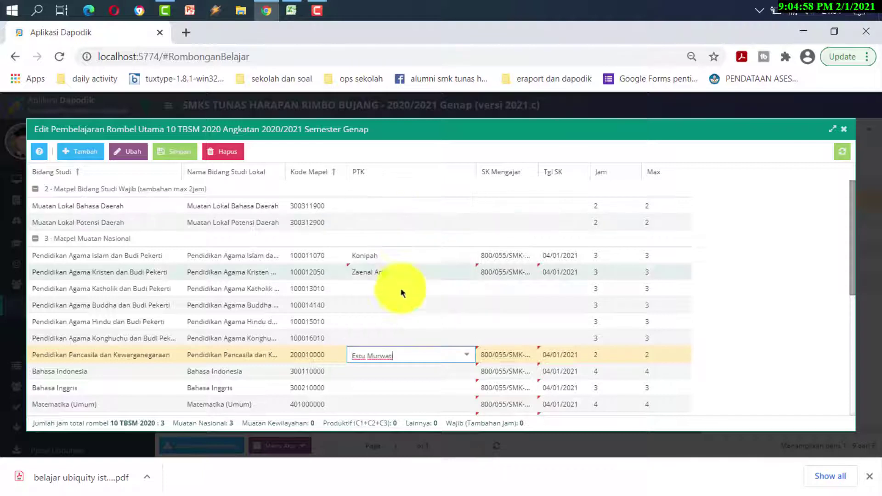
Step: Assign the teacher from the PTK list to Bahasa Indonesia
double_click(389, 374)
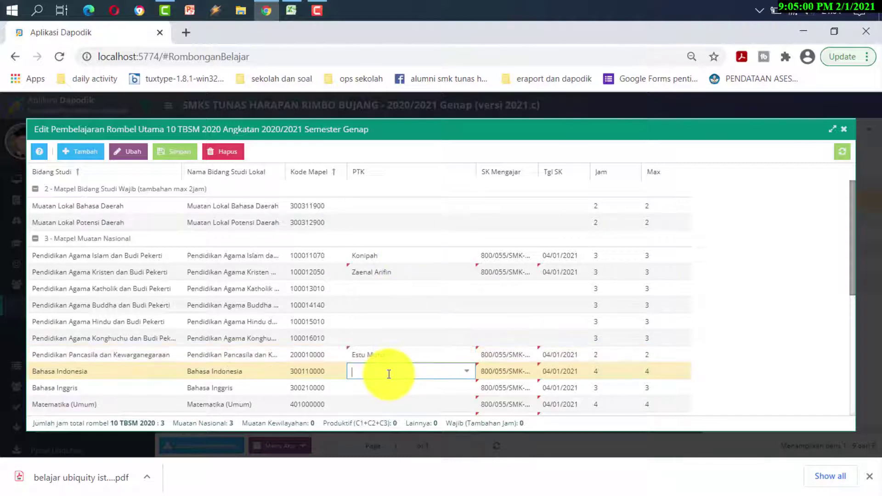
left_click(466, 371)
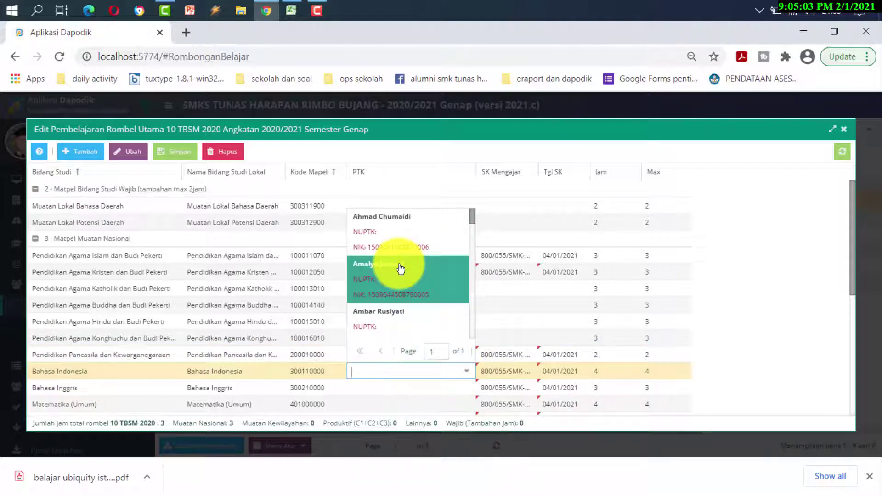
scroll(401, 269, "down", 3)
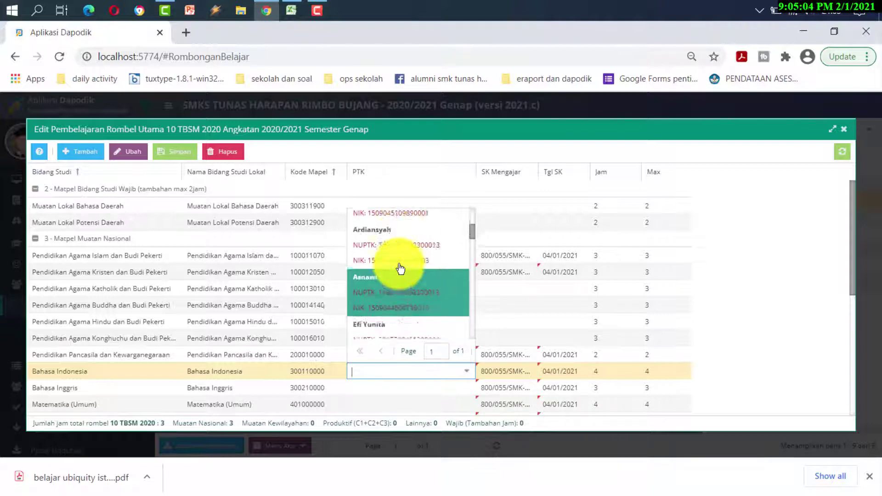
scroll(401, 268, "down", 3)
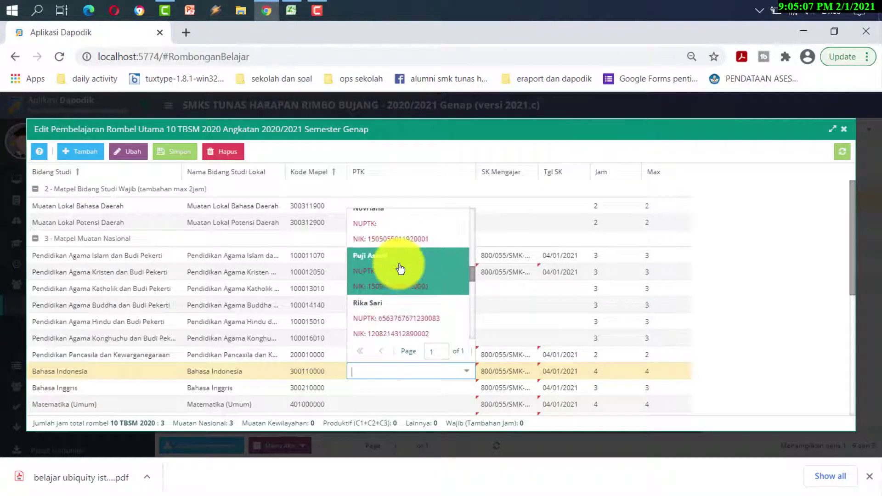
left_click(414, 316)
Step: Switch to the teaching assignment workbook in Excel and examine which teacher handles each subject in the X OT column
scroll(415, 314, "down", 3)
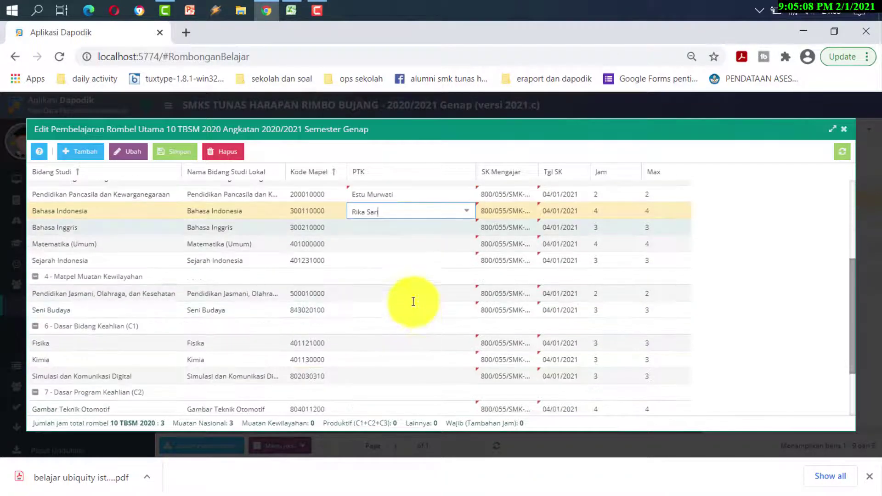
double_click(407, 241)
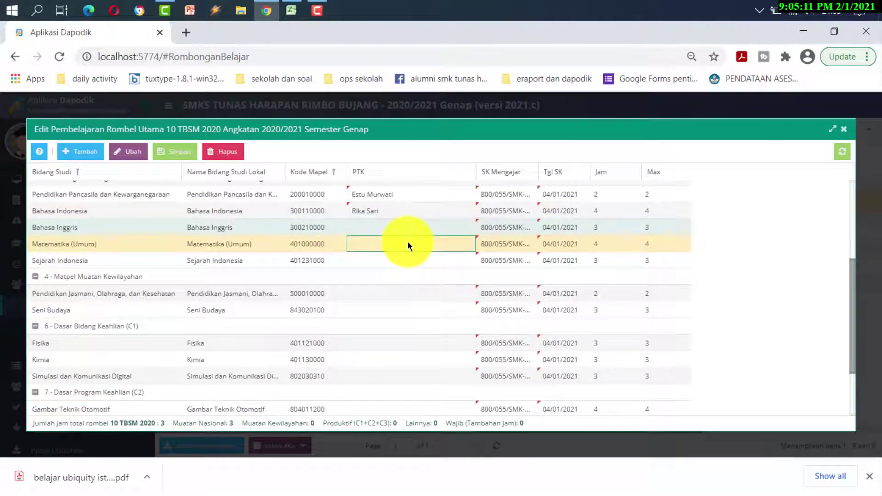
key("alt+Tab")
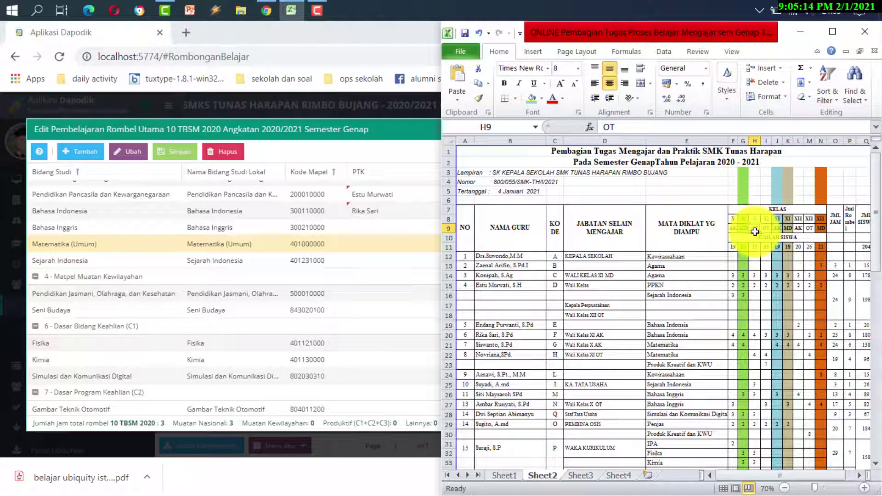
left_click(755, 279)
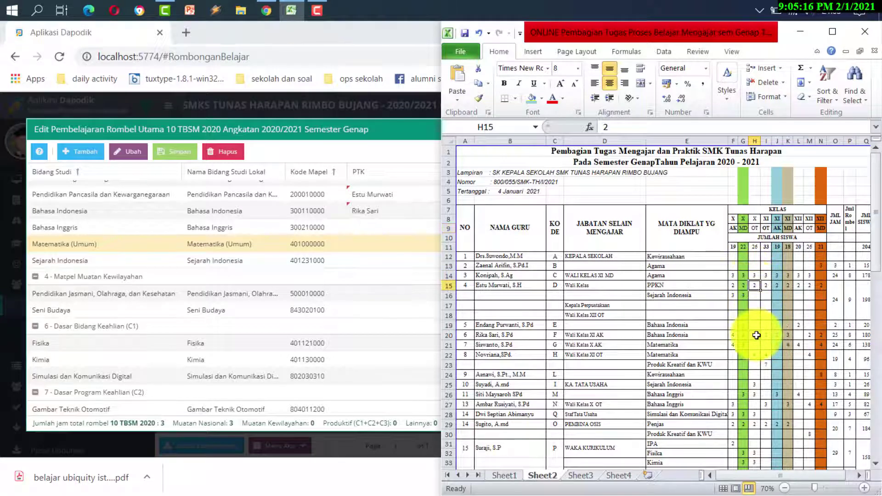
left_click(754, 335)
left_click(755, 358)
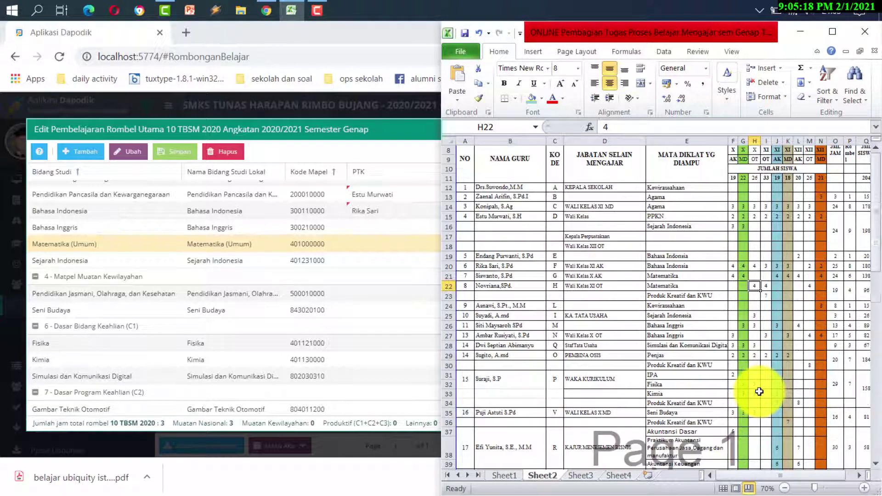
scroll(756, 390, "down", 2)
left_click(755, 316)
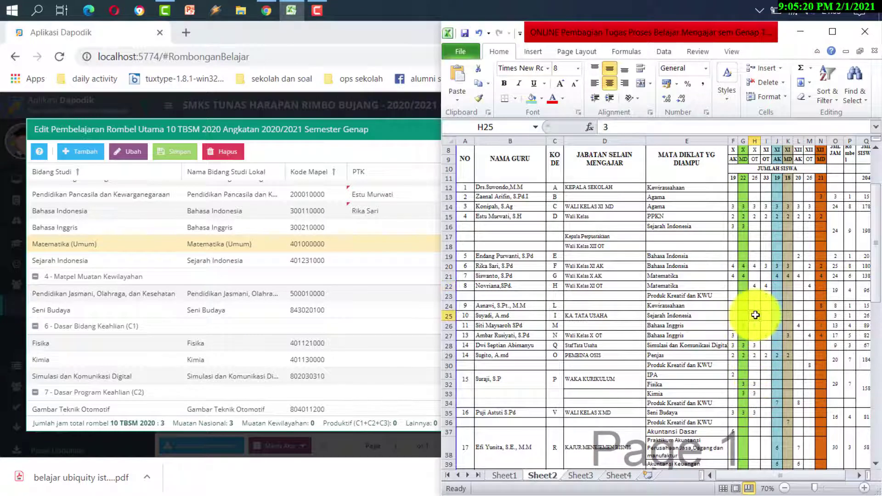
left_click(755, 326)
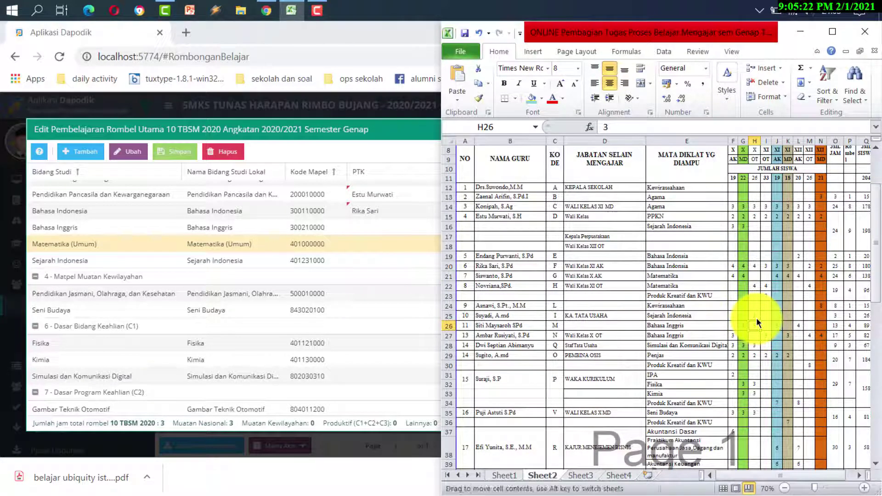
left_click(755, 316)
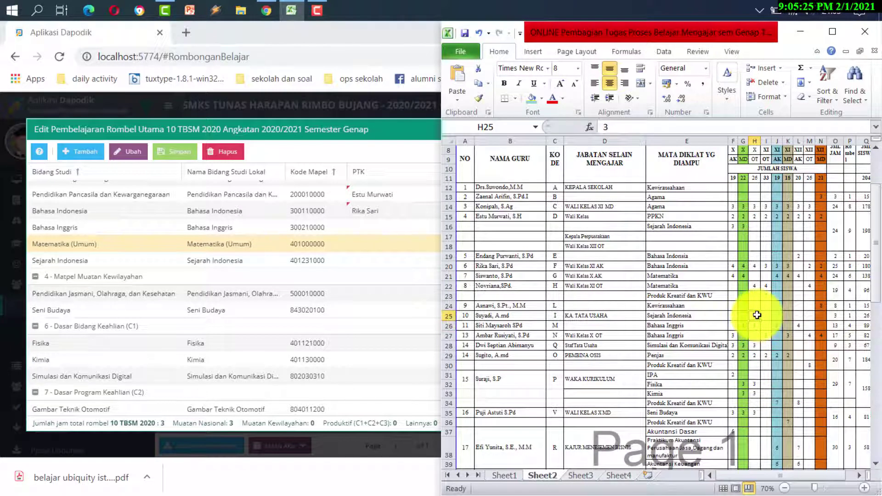
left_click(755, 286)
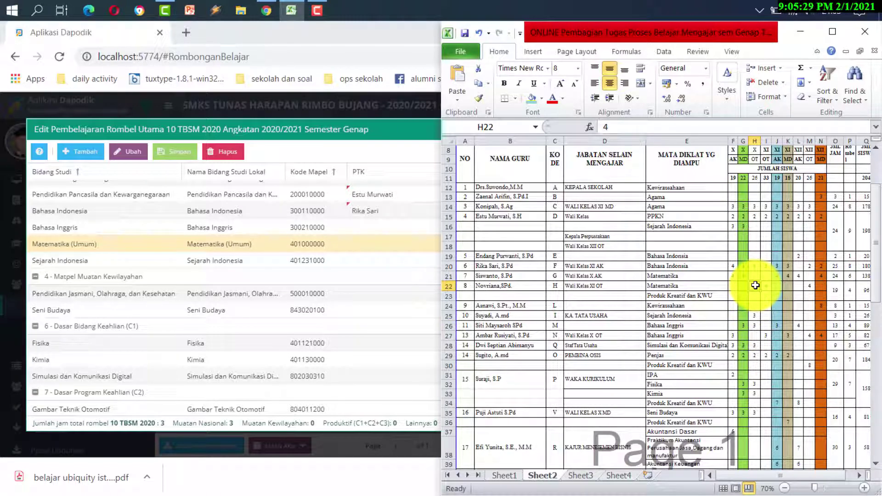
left_click(756, 267)
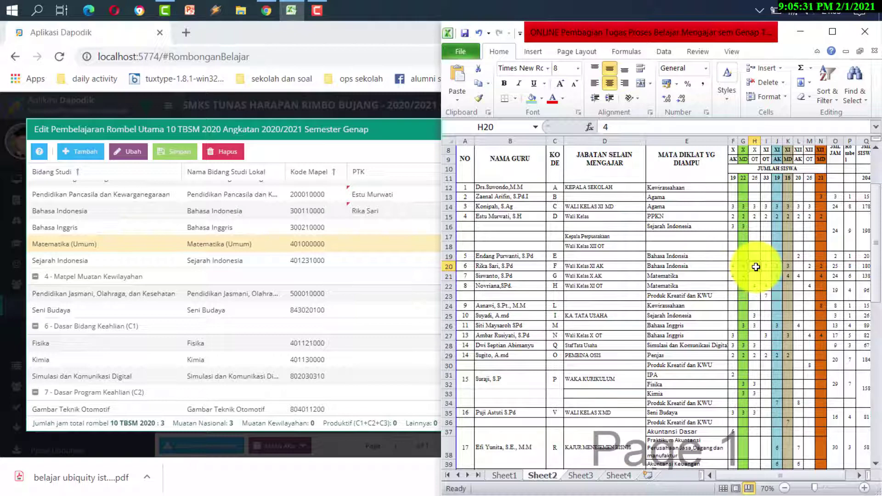
left_click(753, 385)
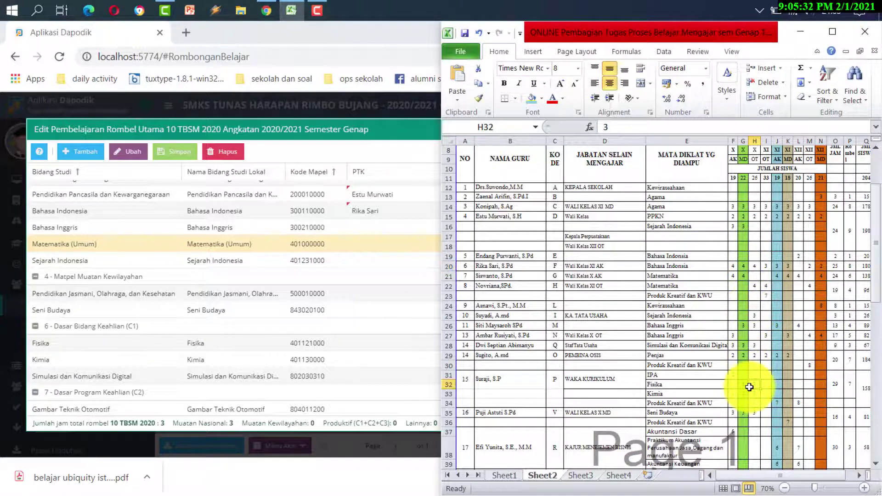
left_click(754, 412)
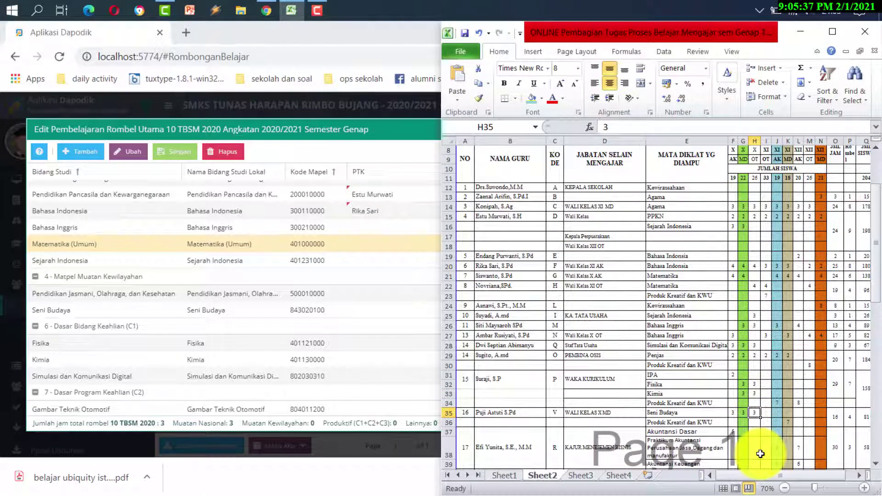
scroll(761, 454, "down", 9)
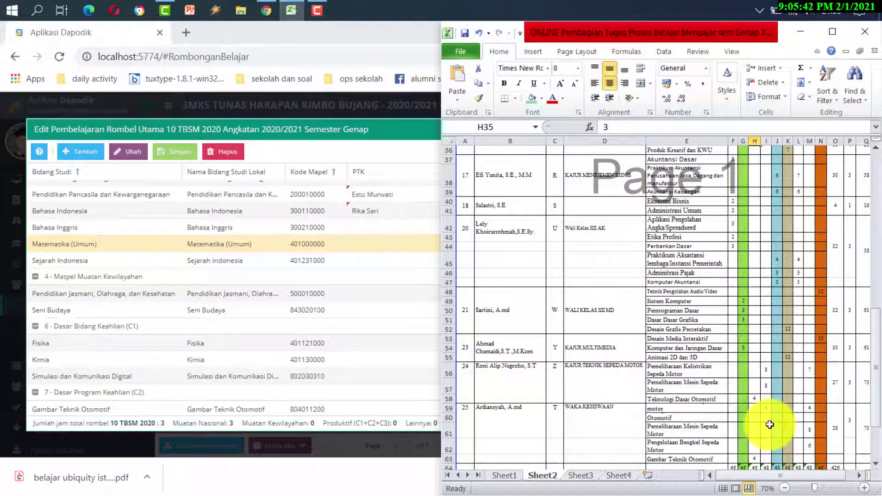
Step: Switch back to Dapodik and assign the teacher from the PTK list to Matematika (Umum)
key("alt+Tab")
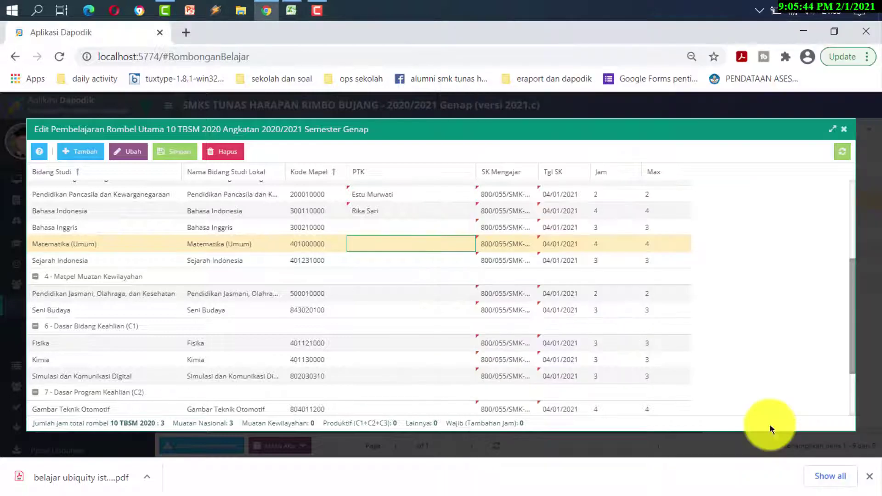
left_click(372, 243)
left_click(467, 247)
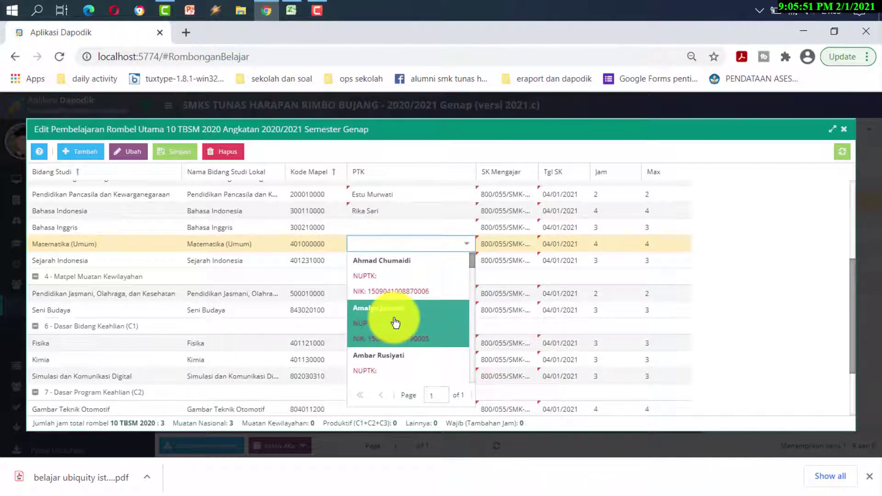
scroll(395, 323, "down", 10)
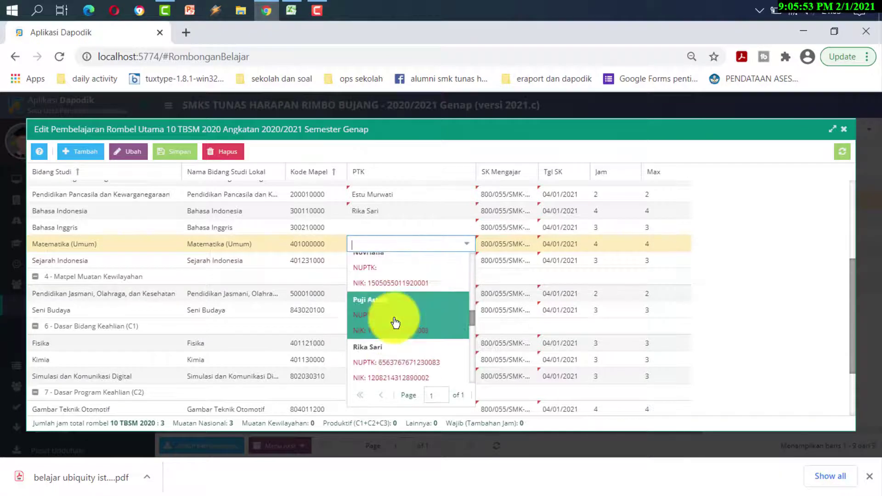
scroll(395, 323, "up", 10)
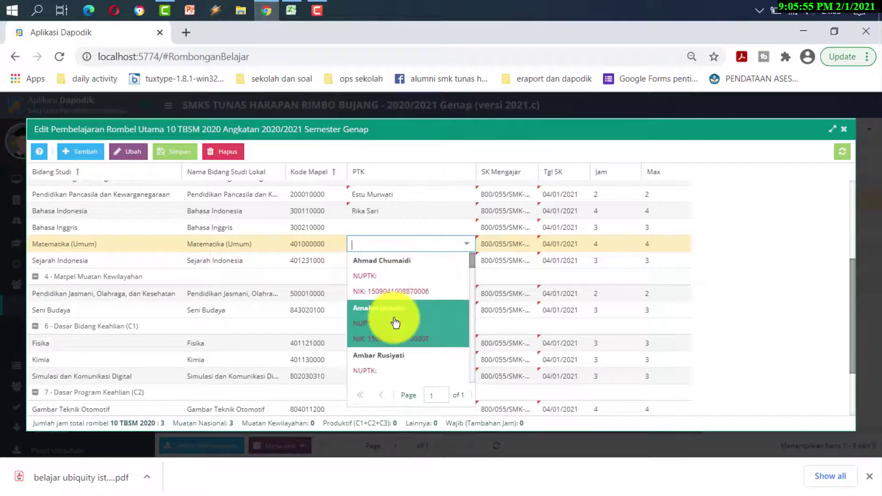
scroll(395, 323, "down", 3)
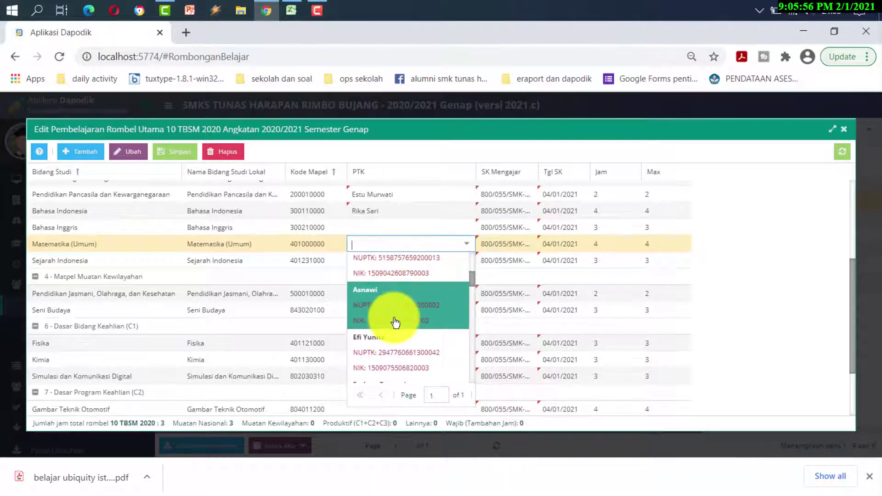
scroll(395, 323, "down", 3)
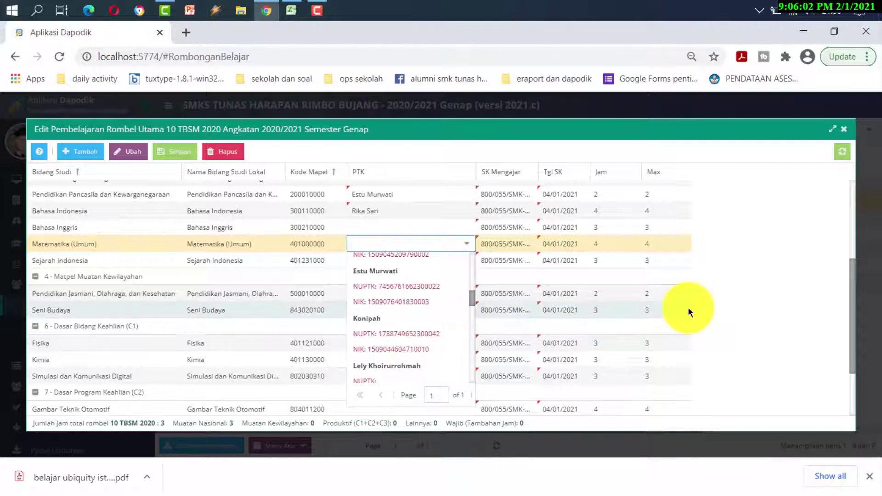
key("Down")
key("Down")
key("Down")
key("Down")
key("Down")
key("Down")
key("Down")
key("Down")
key("Down")
key("Down")
key("Down")
key("Down")
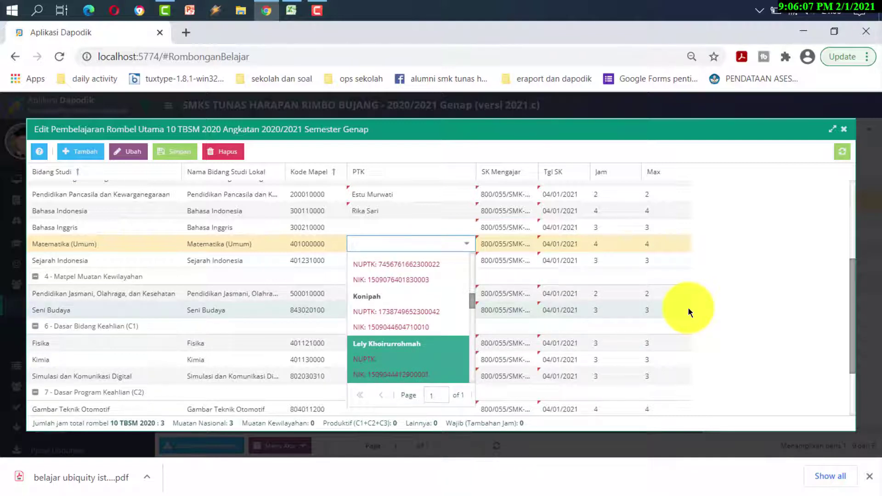
key("Down")
key("Down")
key("Up")
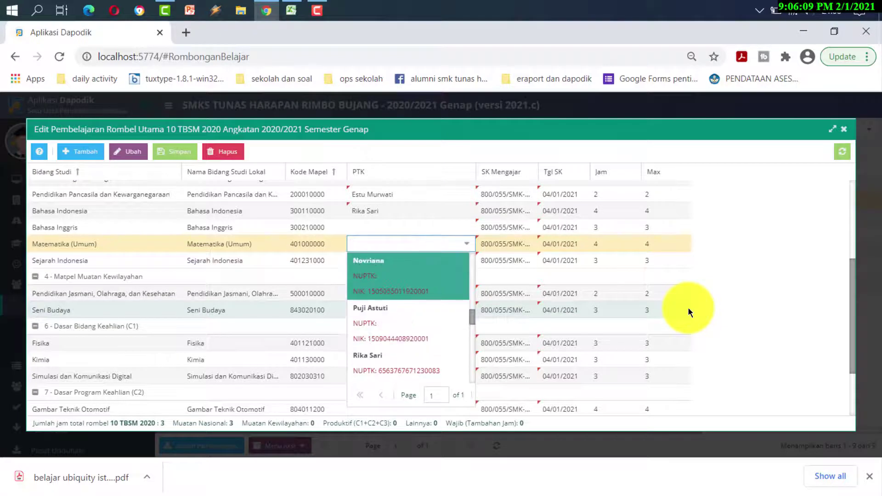
key("Return")
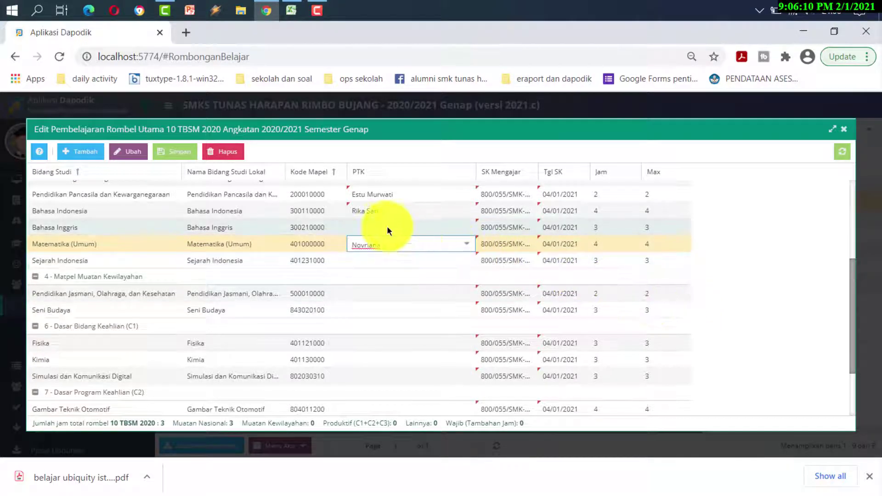
Step: Assign the teacher from the PTK list to Bahasa Inggris
left_click(385, 226)
left_click(467, 229)
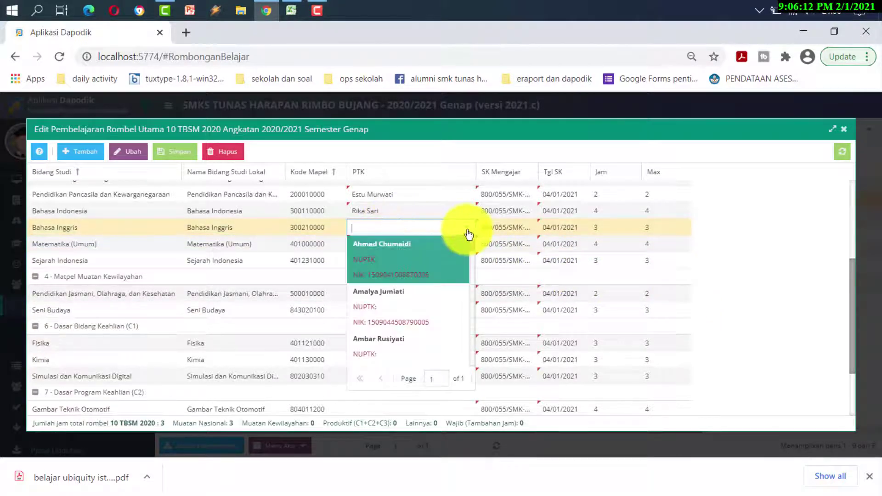
left_click(392, 342)
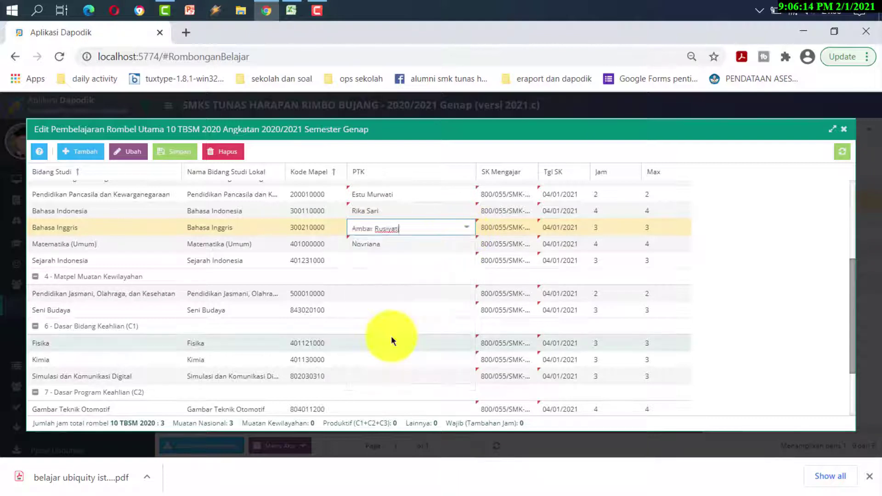
Step: Assign the teacher from the PTK list to Pendidikan Jasmani, Olahraga, dan Kesehatan
left_click(399, 292)
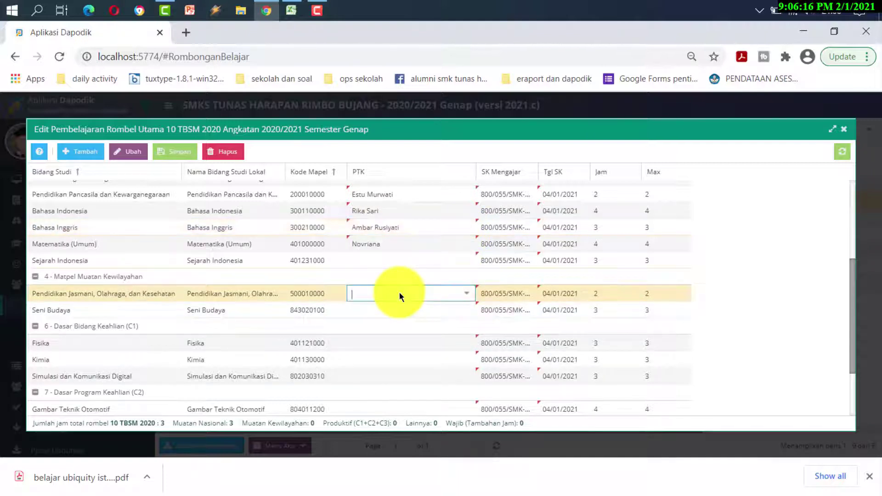
left_click(463, 293)
scroll(414, 370, "down", 8)
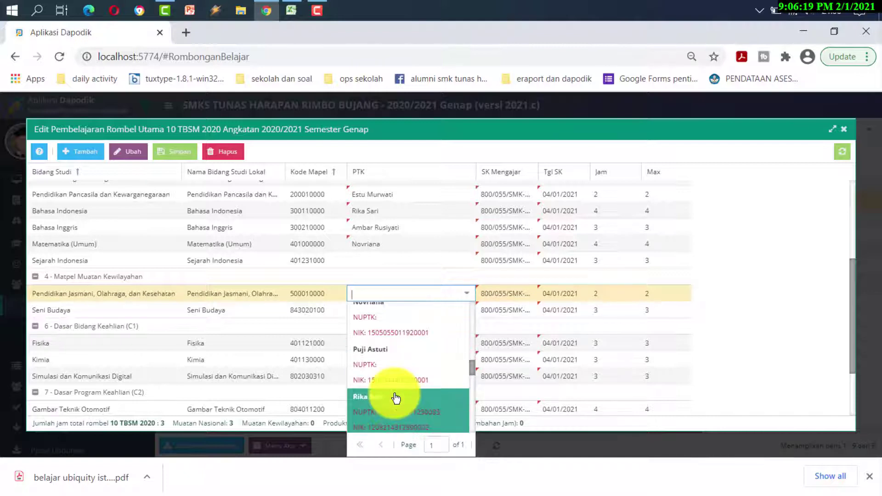
scroll(396, 398, "down", 3)
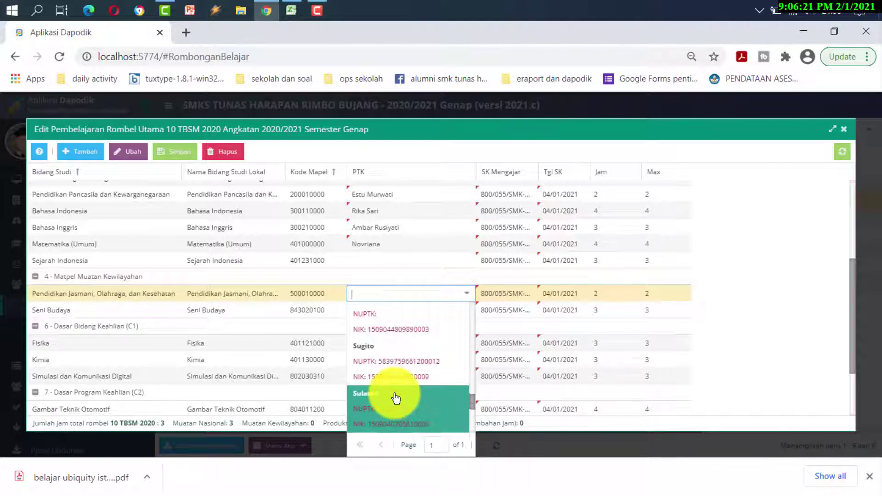
left_click(372, 363)
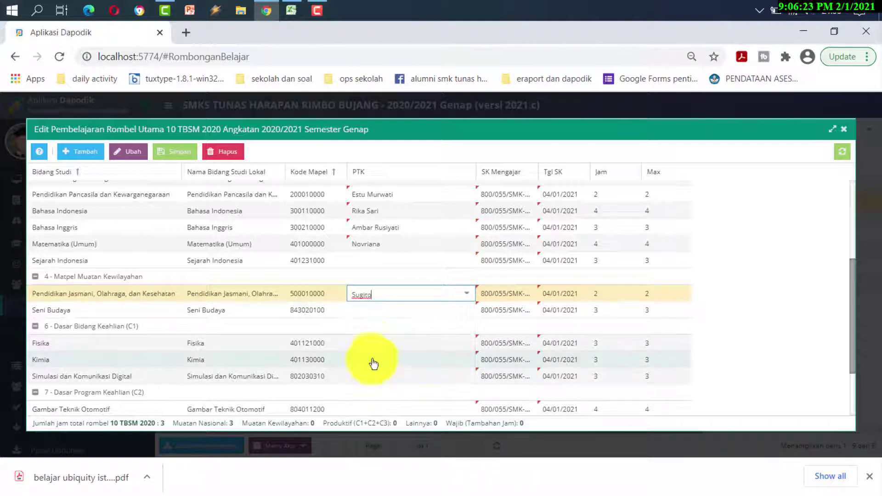
Step: Assign the teacher from the PTK list to Fisika in the Dasar Bidang Keahlian (C1) group
left_click(376, 342)
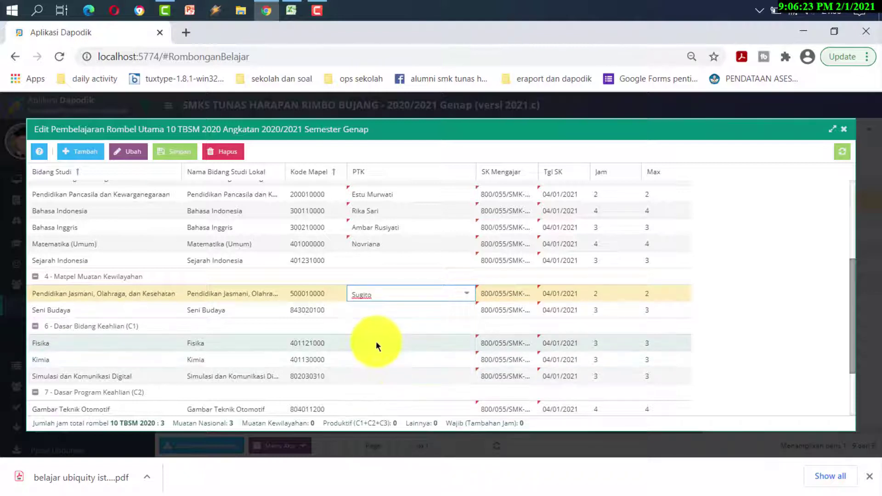
left_click(466, 344)
scroll(392, 283, "down", 5)
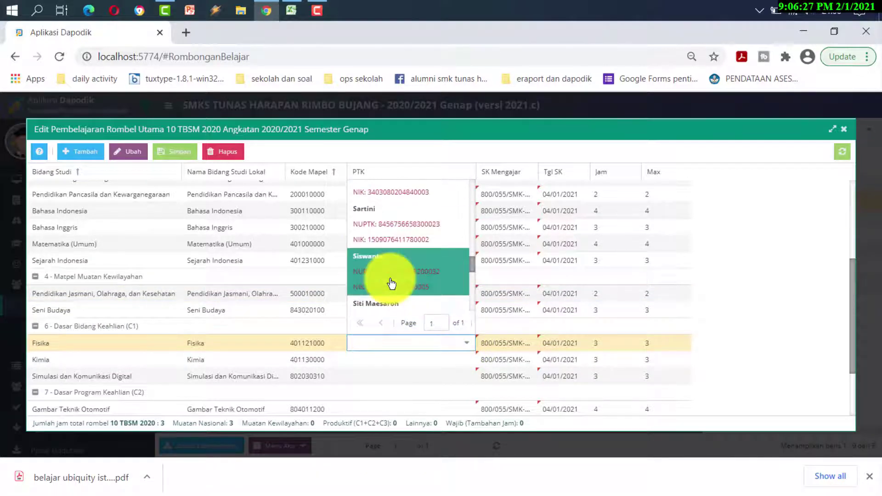
scroll(392, 284, "down", 3)
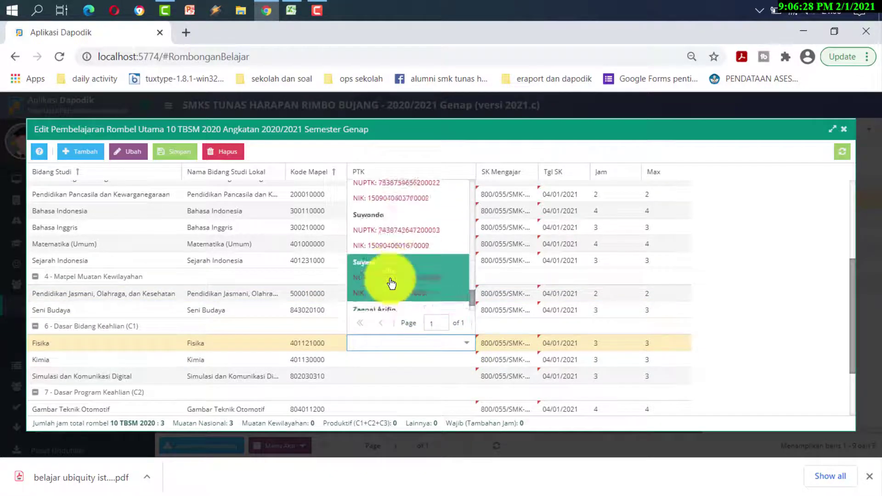
scroll(388, 281, "up", 2)
left_click(384, 290)
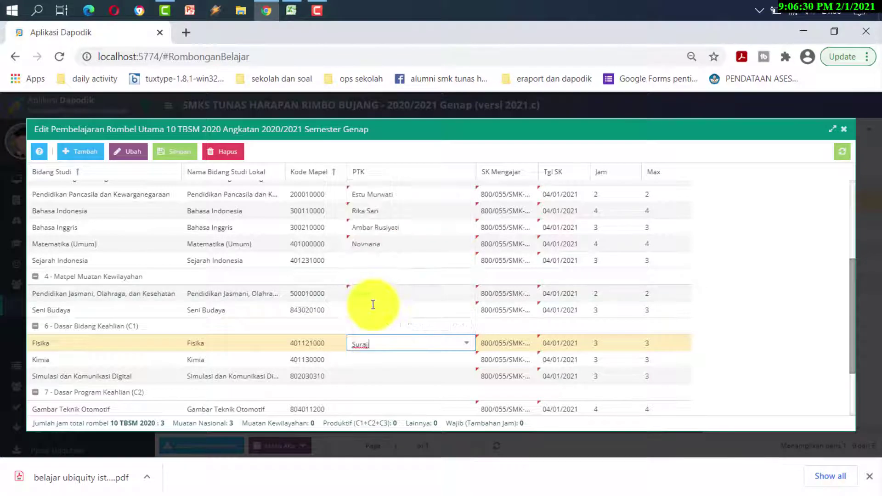
Step: Assign the same teacher as for Fisika to Kimia from the PTK list
left_click(384, 359)
left_click(466, 359)
scroll(393, 293, "down", 3)
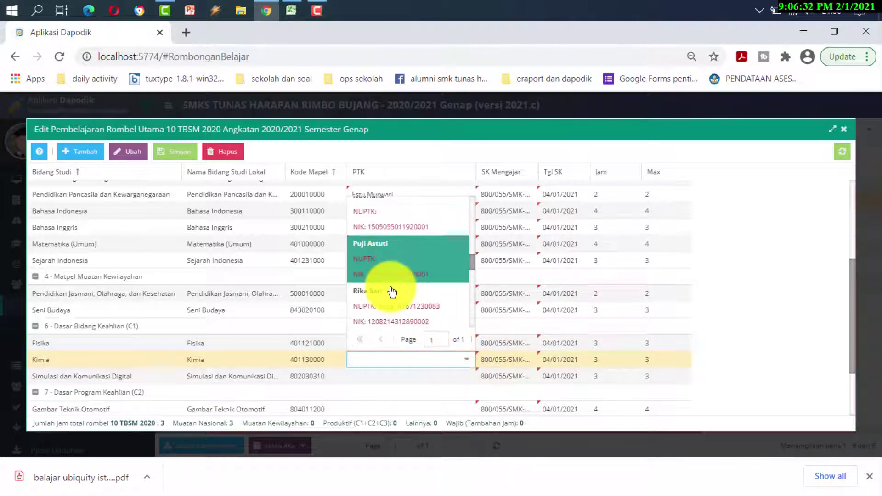
scroll(392, 291, "down", 4)
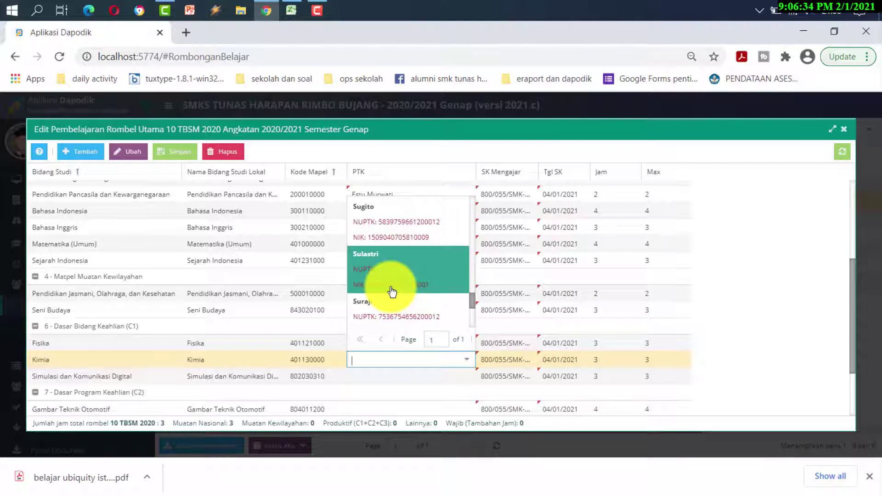
left_click(403, 316)
Step: Assign the teacher from the PTK list to Seni Budaya in the Matpel Muatan Kewilayahan group
left_click(393, 308)
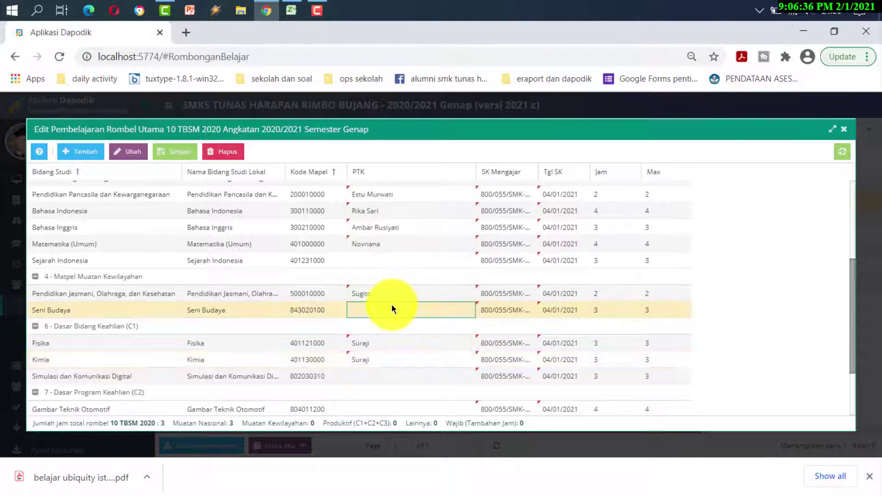
left_click(449, 312)
scroll(397, 235, "down", 4)
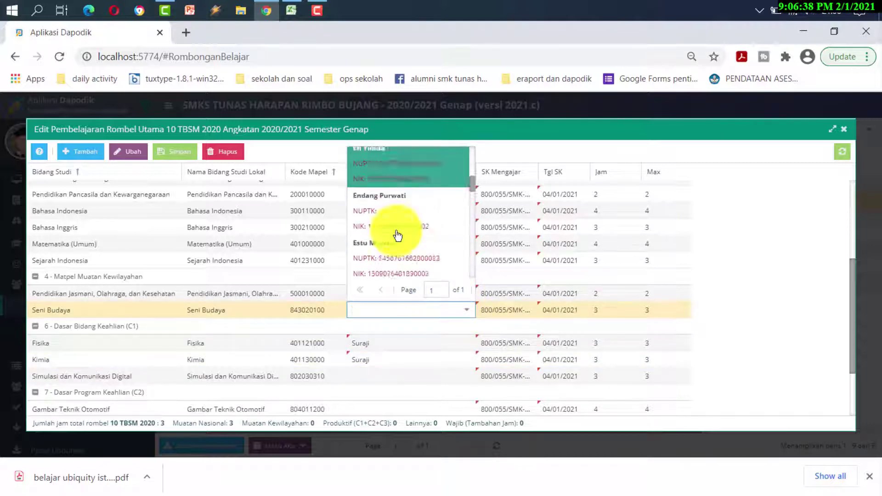
left_click(398, 223)
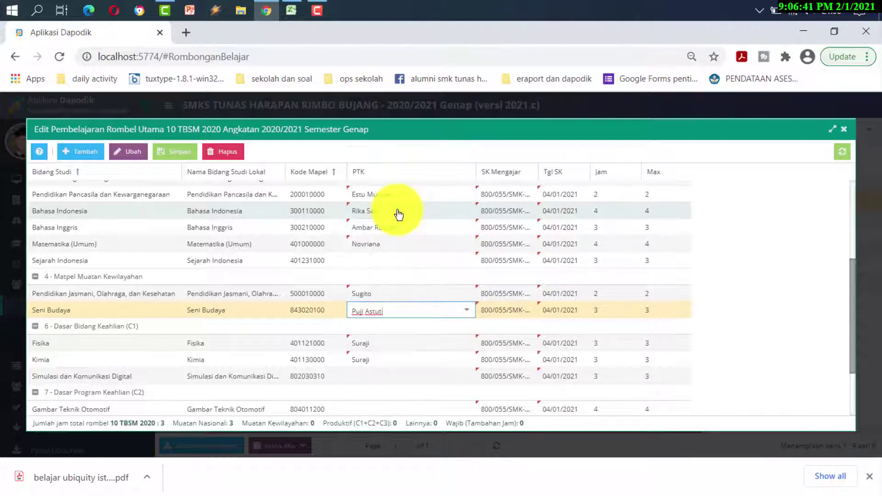
Step: Assign the teacher from the PTK list to Sejarah Indonesia
left_click(394, 260)
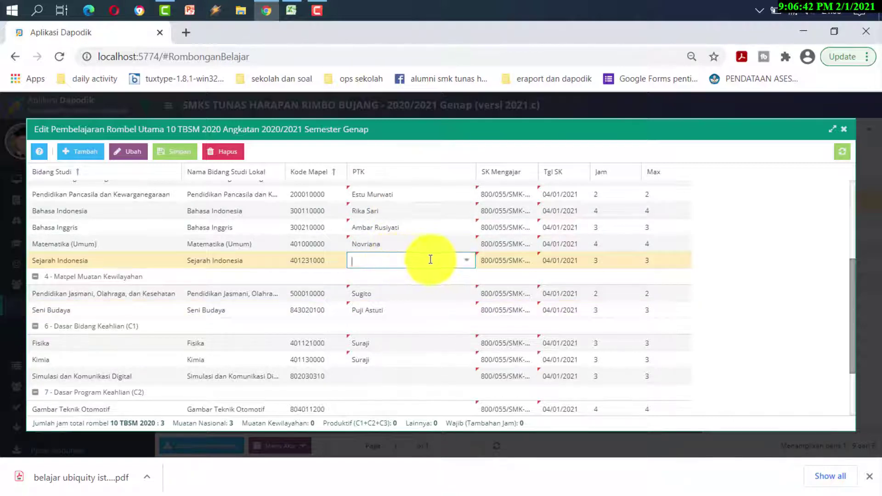
left_click(466, 260)
scroll(407, 321, "down", 10)
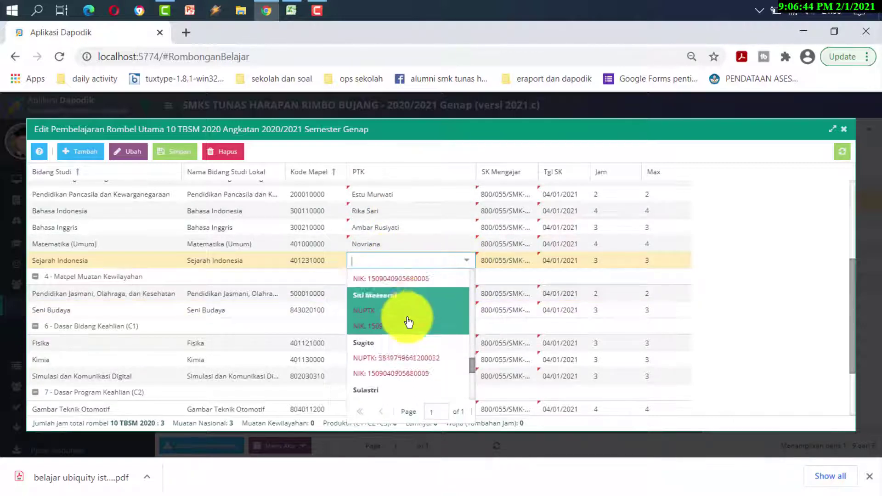
scroll(408, 322, "down", 3)
left_click(408, 322)
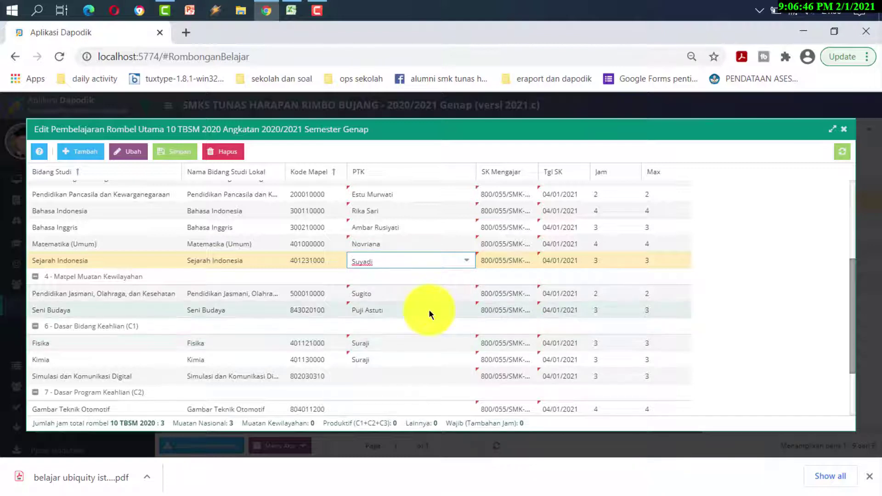
Step: Assign the teacher from the PTK list to Simulasi dan Komunikasi Digital
scroll(429, 309, "down", 2)
scroll(416, 300, "up", 1)
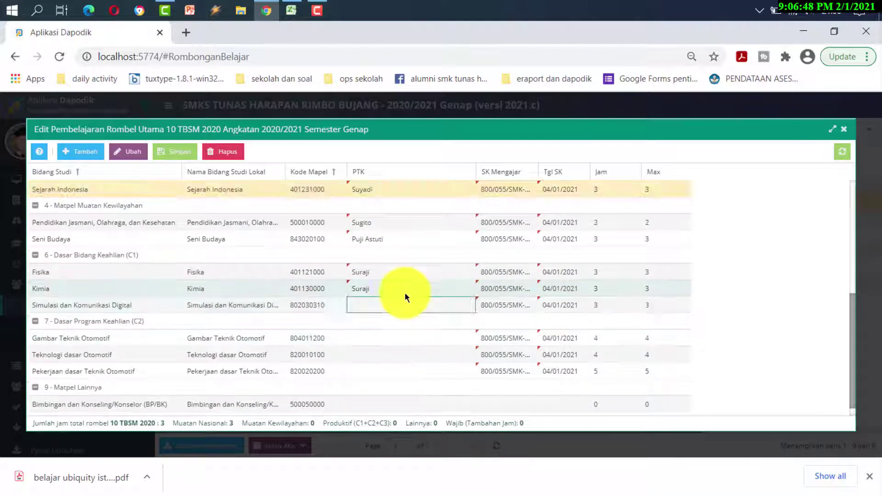
left_click(404, 290)
left_click(390, 305)
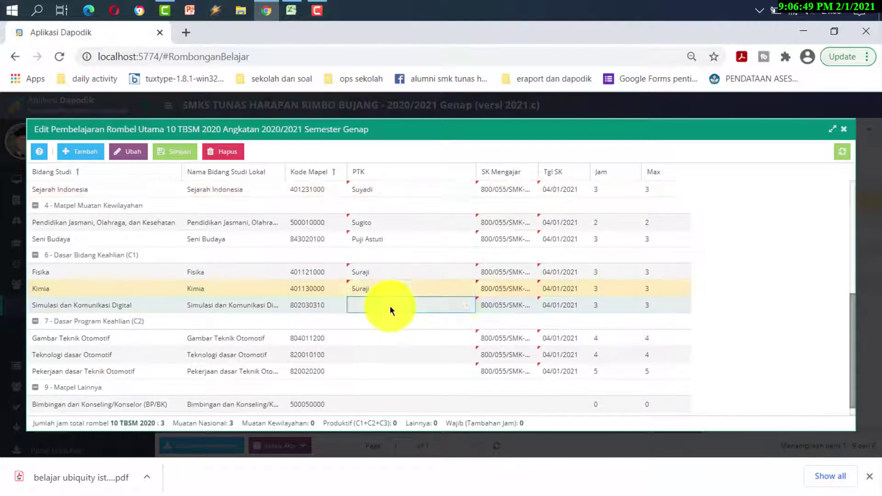
left_click(466, 305)
scroll(390, 211, "down", 5)
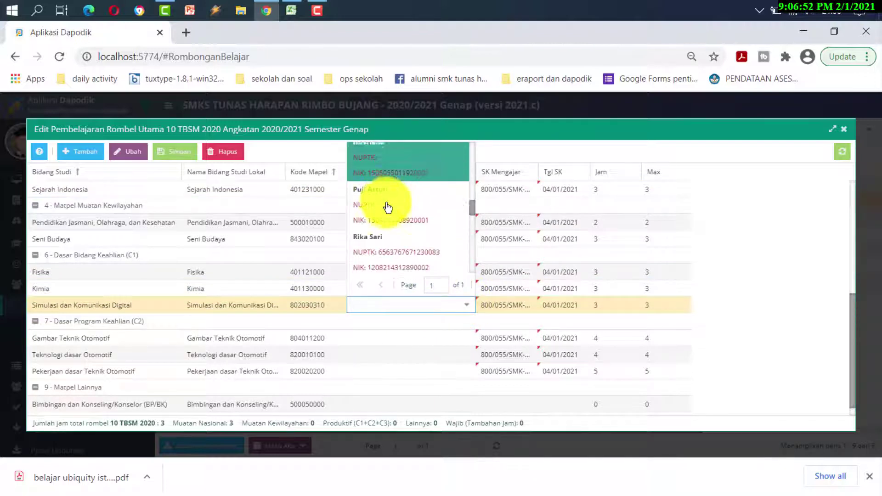
scroll(387, 208, "down", 3)
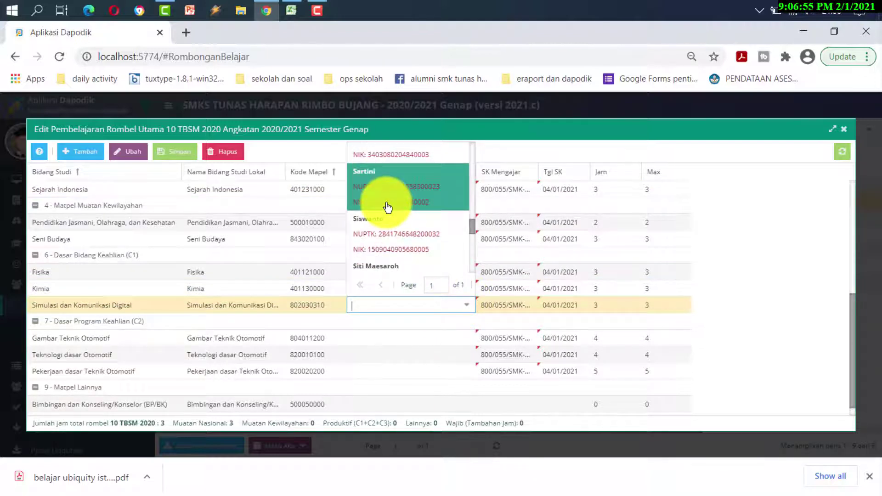
left_click(387, 207)
Step: Switch to the teaching assignment workbook in Excel and examine which teachers handle the automotive subjects in the X OT column
left_click(426, 338)
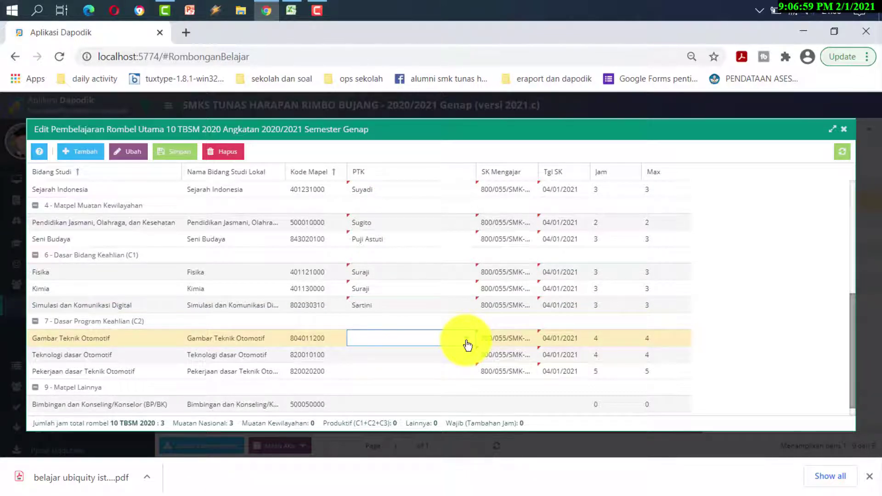
key("Tab")
key("alt+Tab")
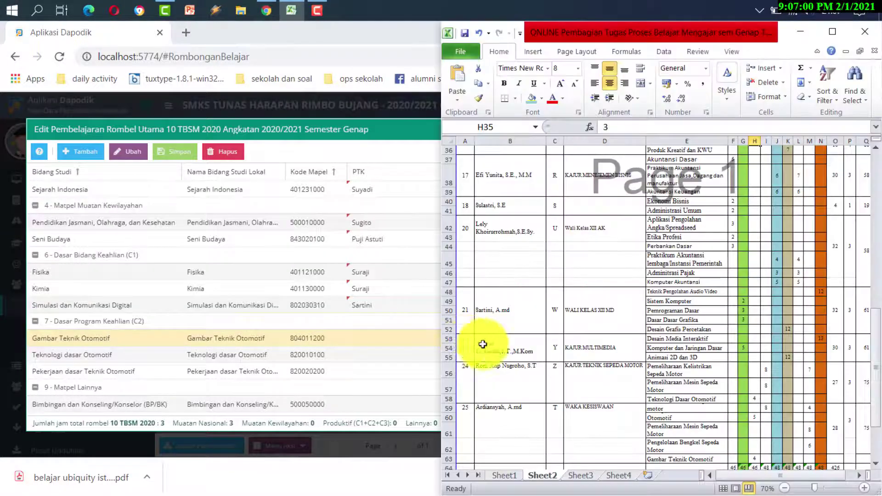
left_click(768, 412)
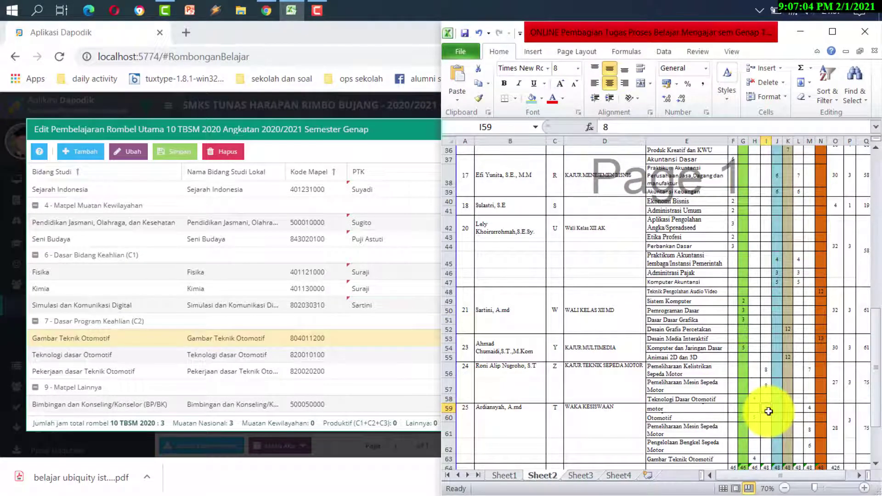
scroll(768, 412, "up", 12)
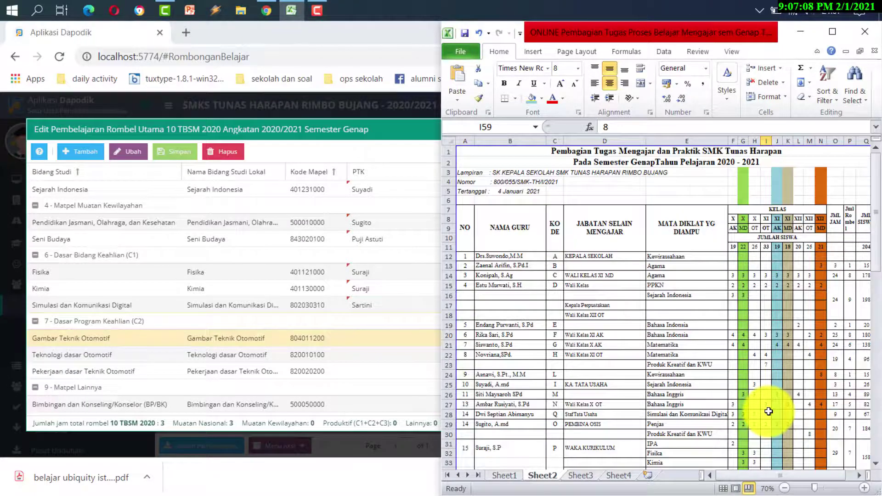
scroll(769, 412, "down", 9)
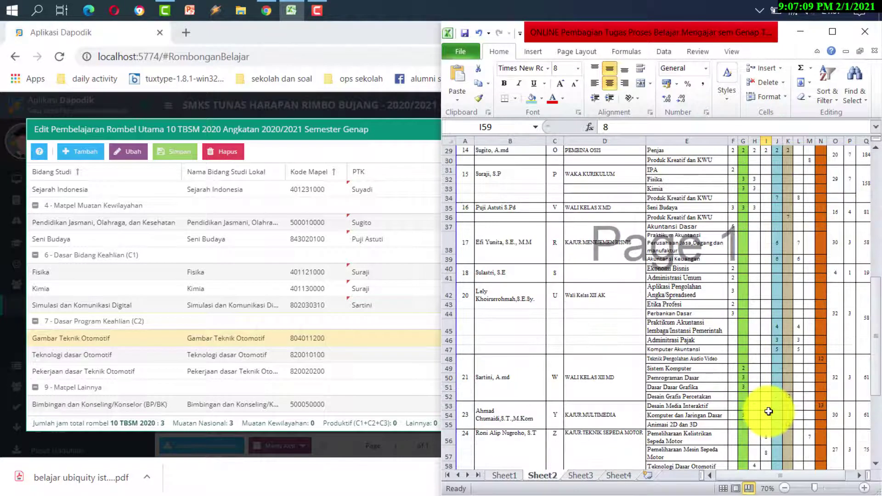
left_click(754, 465)
scroll(753, 465, "down", 2)
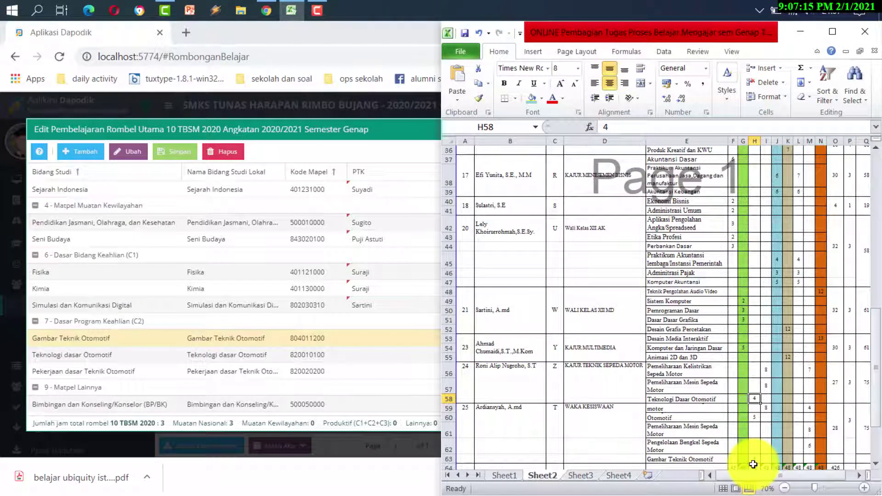
scroll(753, 464, "down", 2)
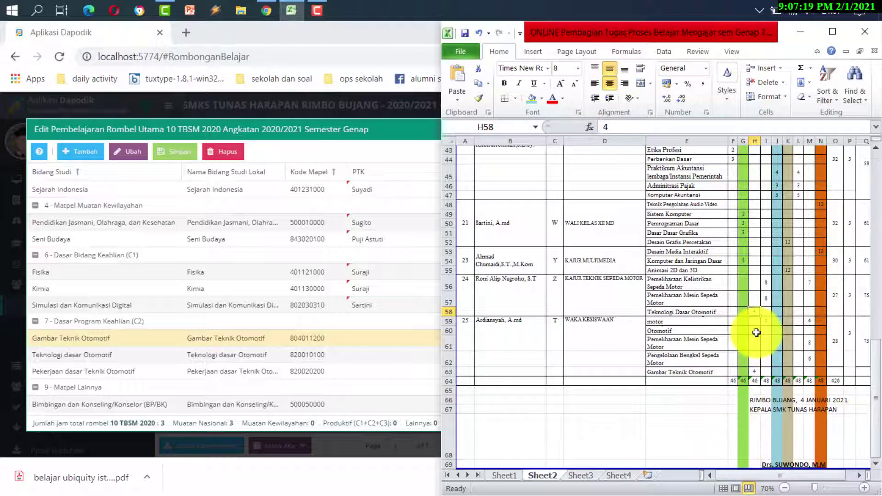
left_click(756, 331)
left_click(760, 374)
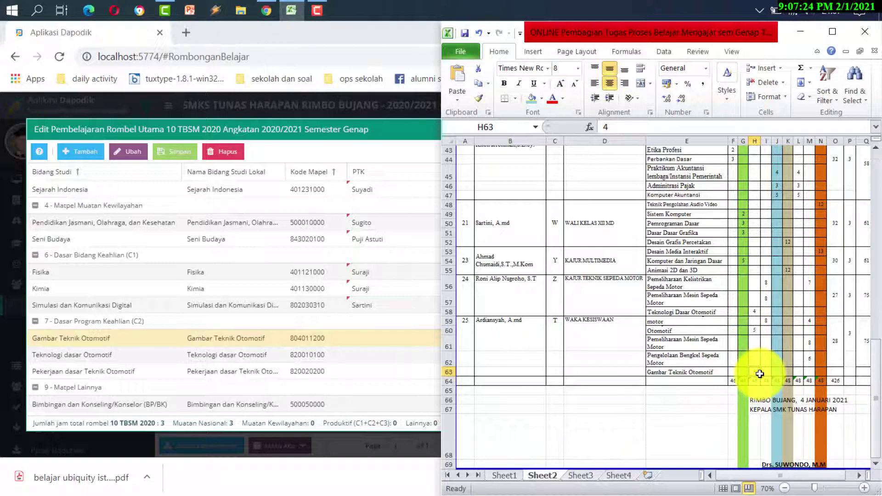
Step: Switch back to Dapodik and assign the teacher from the PTK list to Gambar Teknik Otomotif
key("alt+Tab")
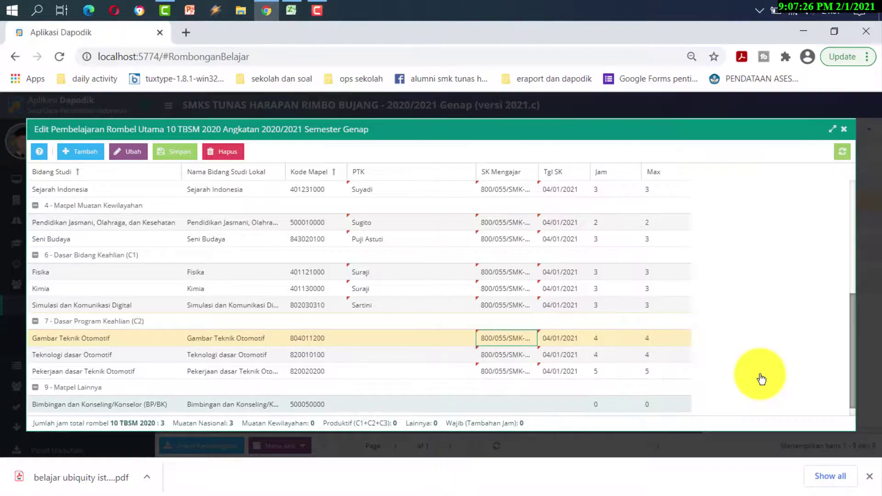
left_click(393, 336)
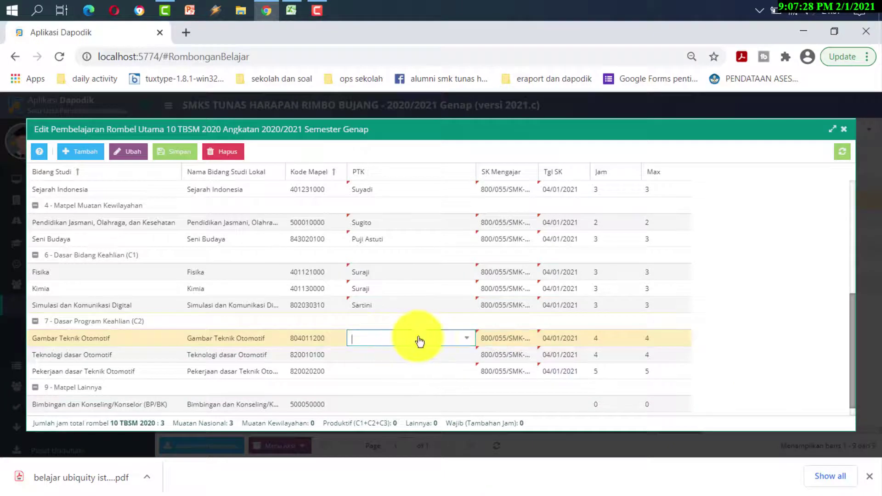
left_click(467, 338)
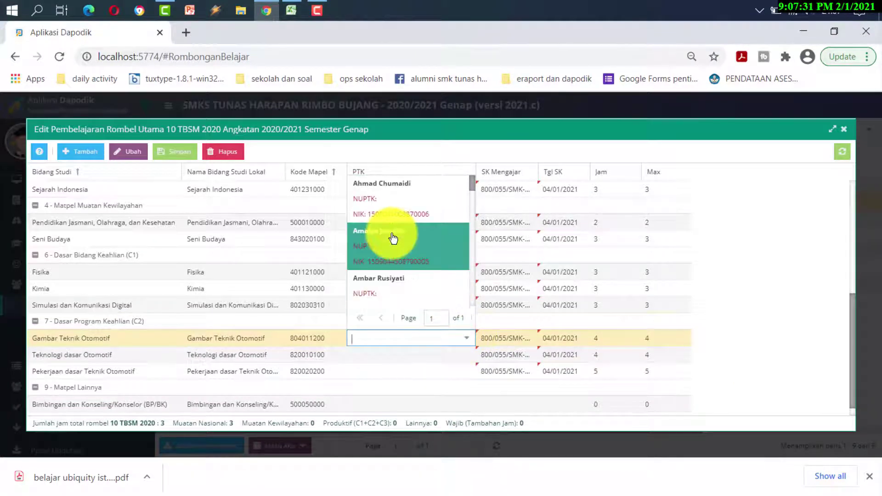
scroll(393, 236, "down", 3)
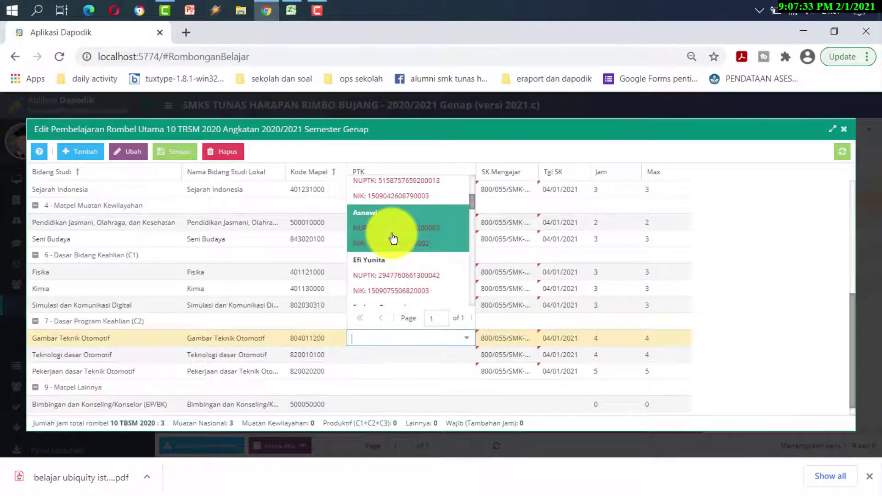
scroll(393, 237, "up", 3)
key("Up")
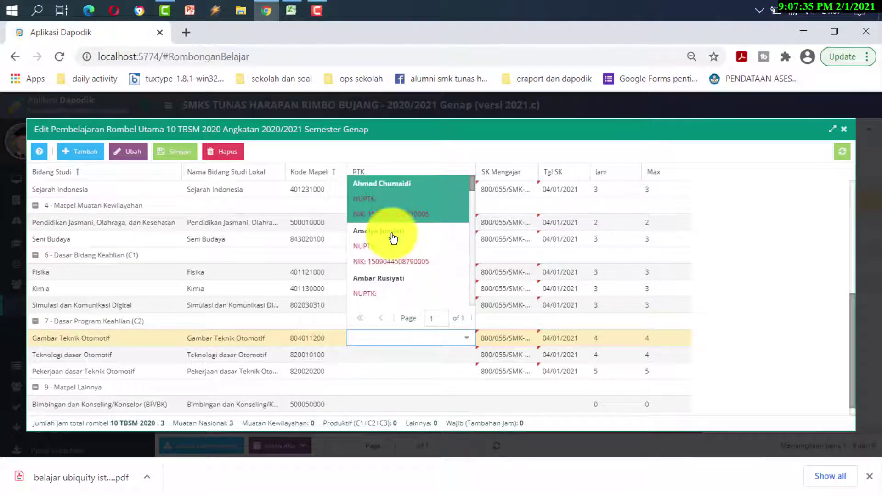
key("Down")
key("Down")
key("Down")
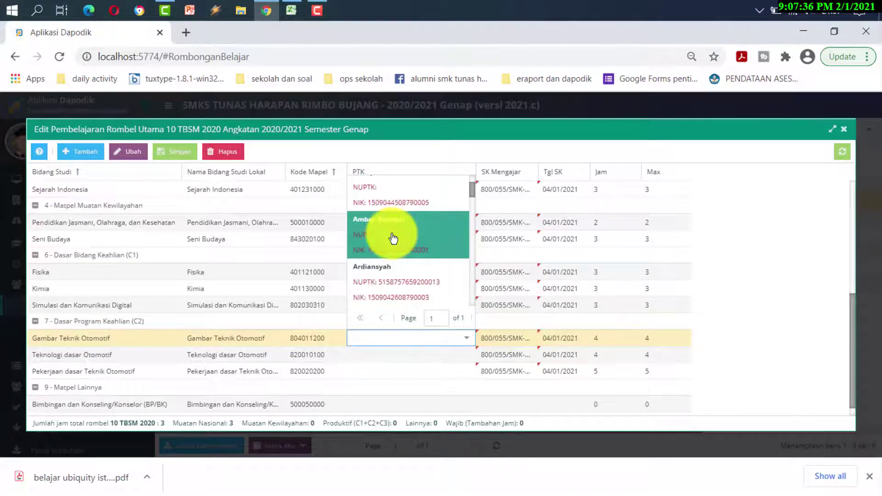
left_click(392, 288)
Step: Assign the teacher from the PTK list to Teknologi dasar Otomotif
left_click(391, 357)
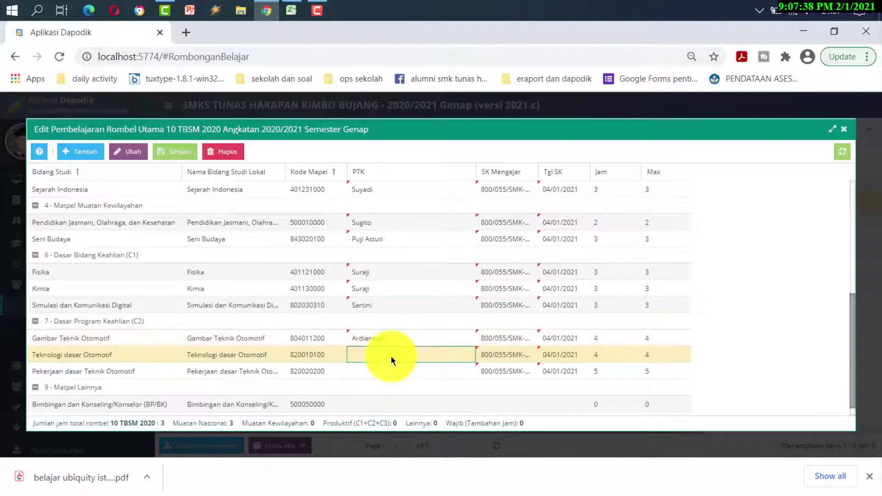
left_click(467, 355)
scroll(416, 288, "down", 4)
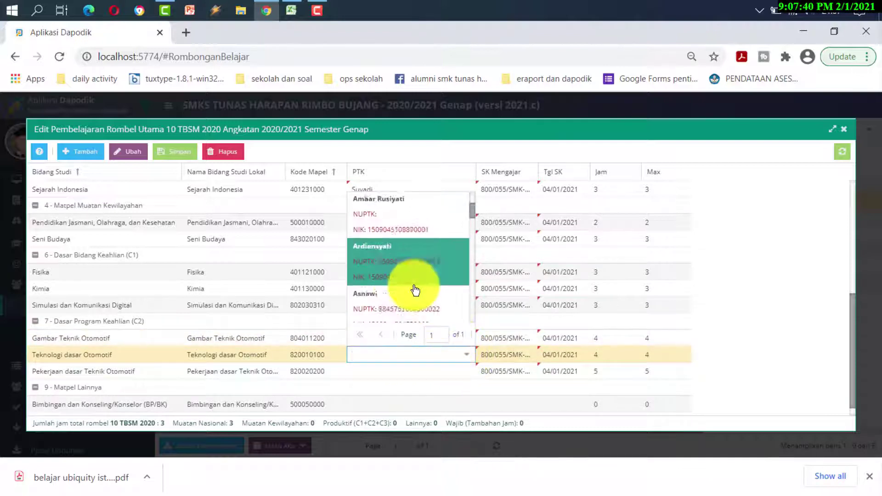
scroll(415, 289, "down", 3)
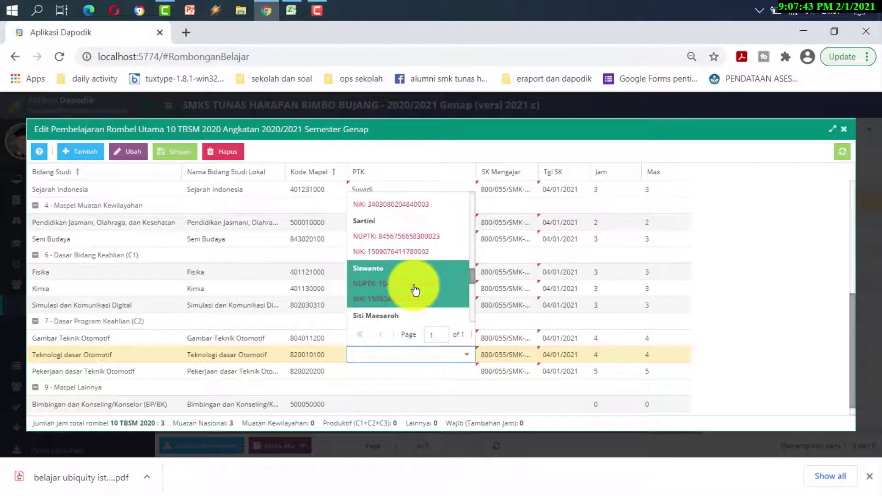
scroll(416, 289, "up", 2)
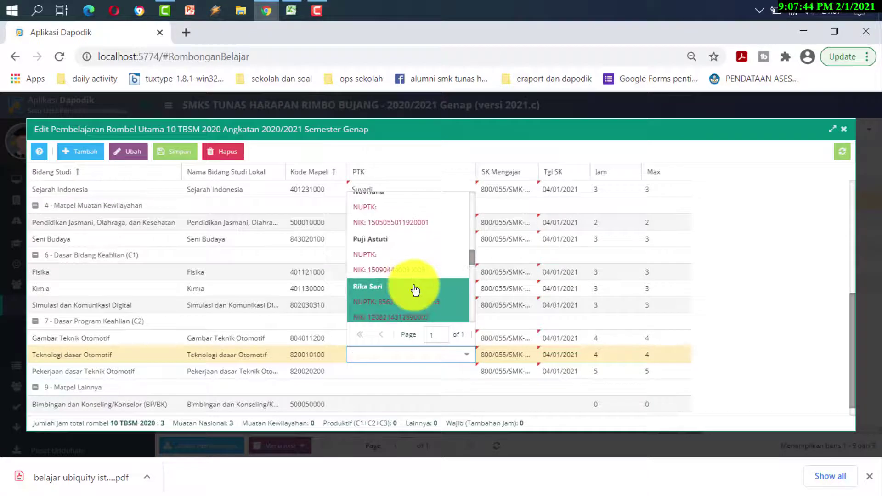
scroll(456, 306, "down", 1)
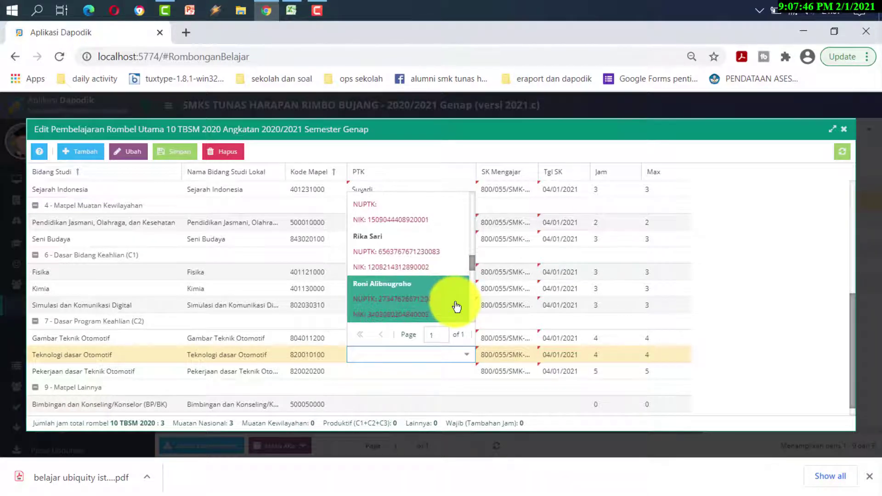
left_click(409, 305)
Step: Assign the teacher from the PTK list to Pekerjaan dasar Teknik Otomotif, using the same teacher as for Gambar Teknik Otomotif
left_click(409, 371)
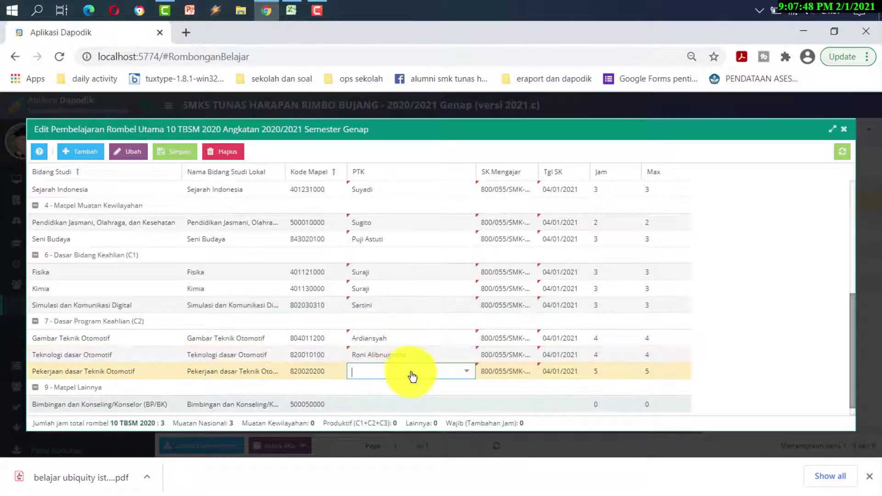
left_click(466, 371)
scroll(412, 309, "down", 3)
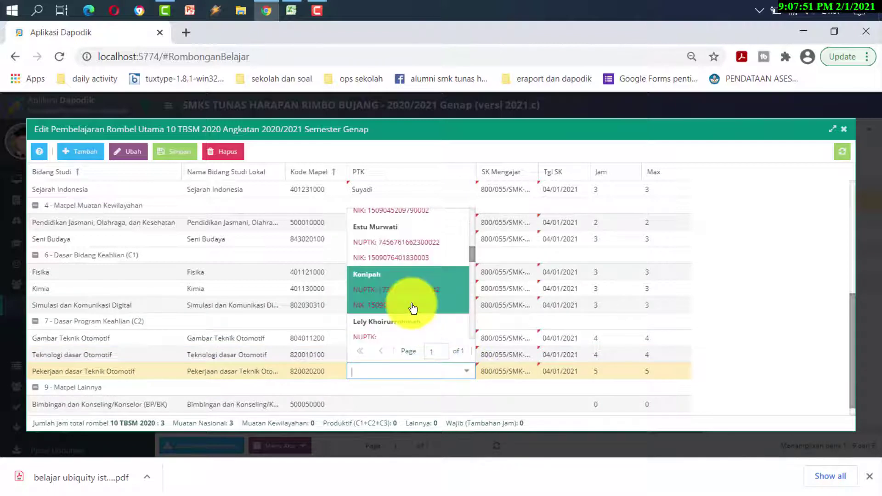
scroll(413, 308, "up", 3)
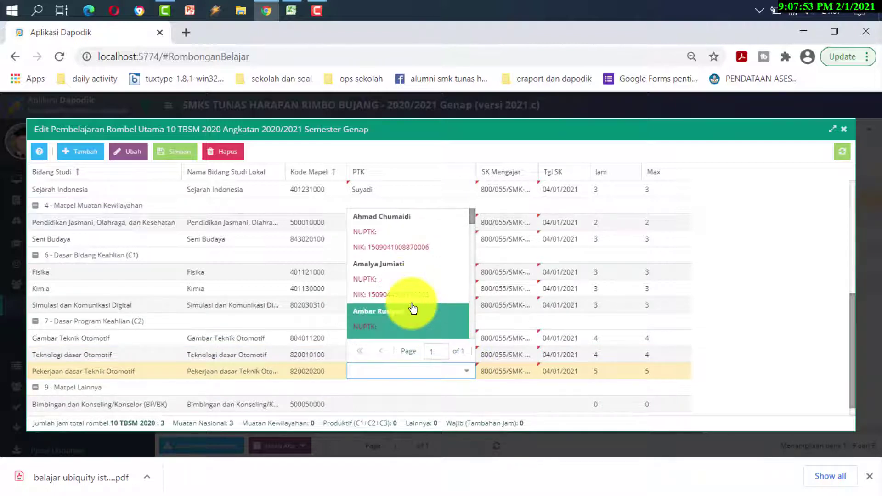
scroll(412, 309, "down", 2)
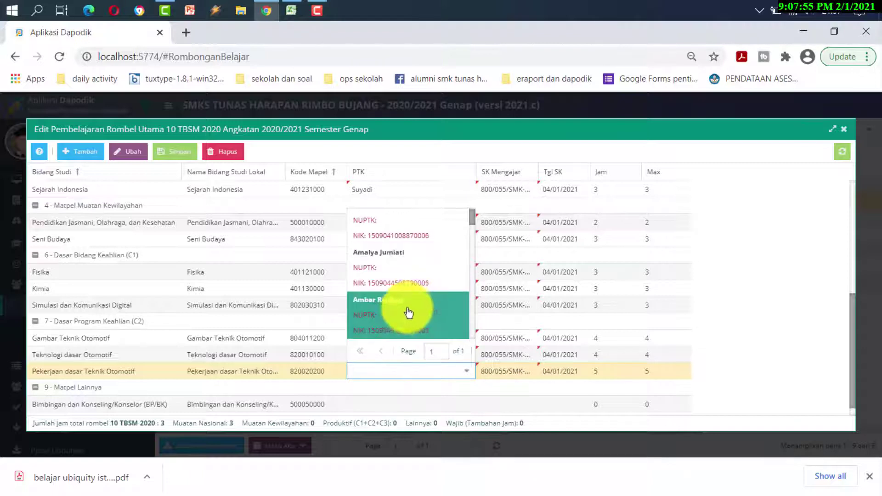
left_click(405, 315)
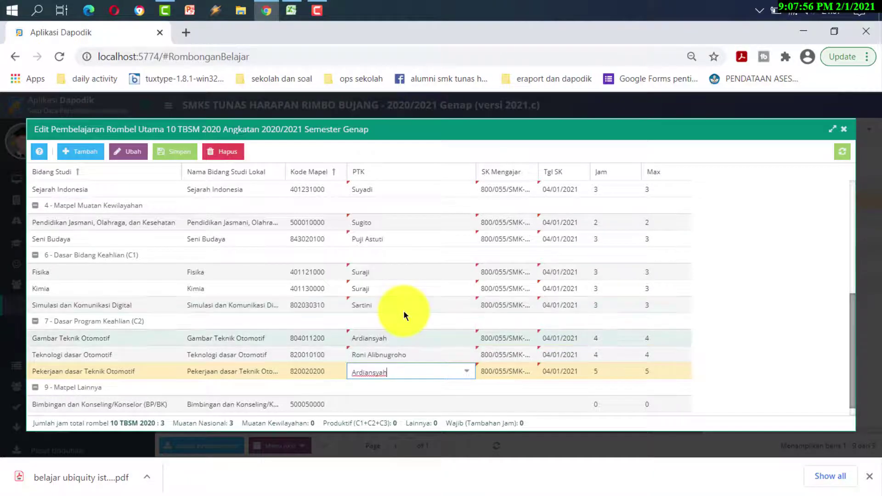
Step: Save the 10 TBSM 2020 teaching assignments and close their editing window
scroll(403, 310, "up", 5)
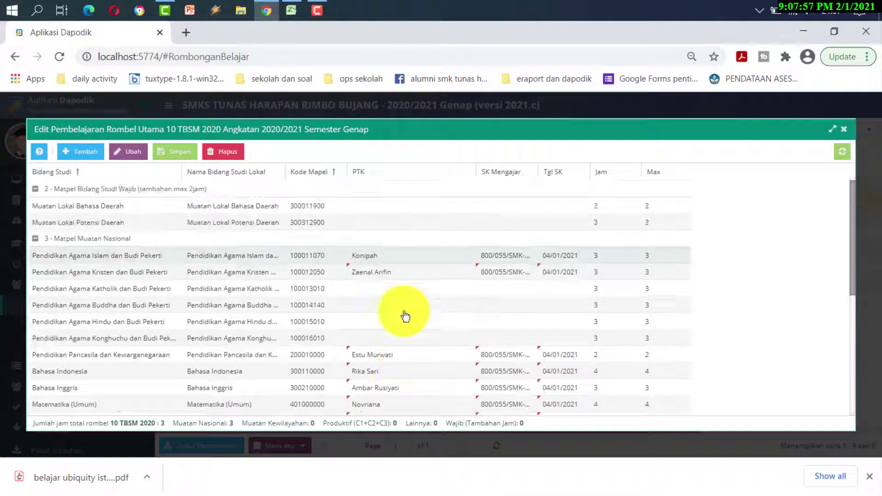
left_click(184, 153)
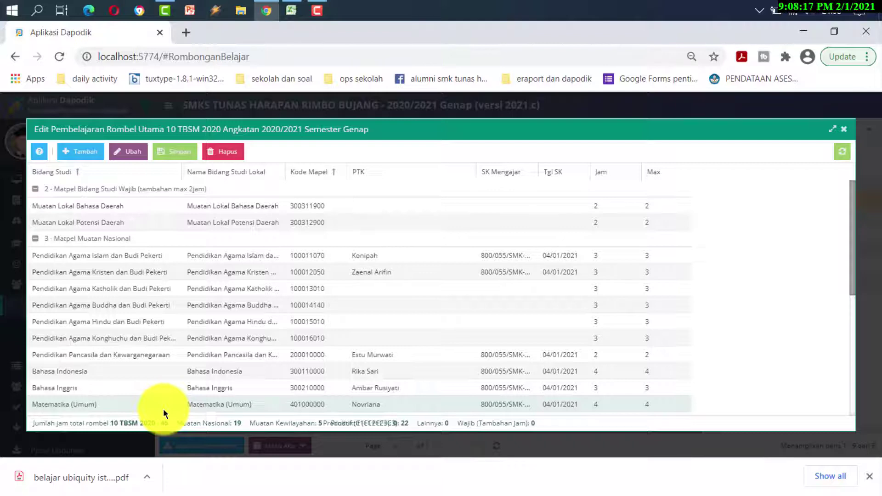
left_click(848, 132)
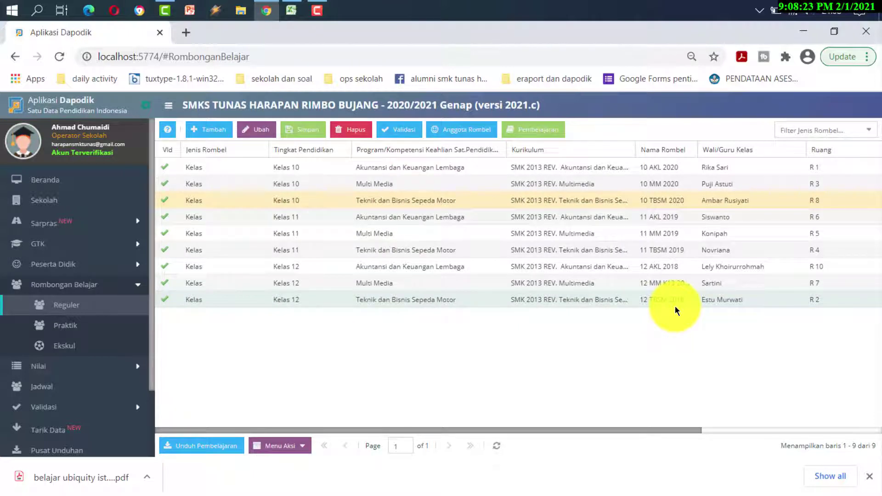
Step: Open the Pembelajaran editor for class 11 TBSM 2019
left_click(383, 233)
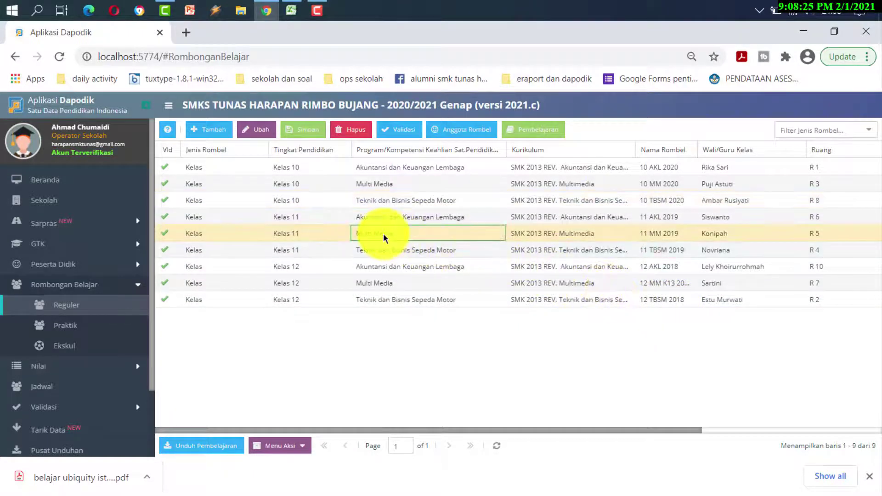
left_click(399, 249)
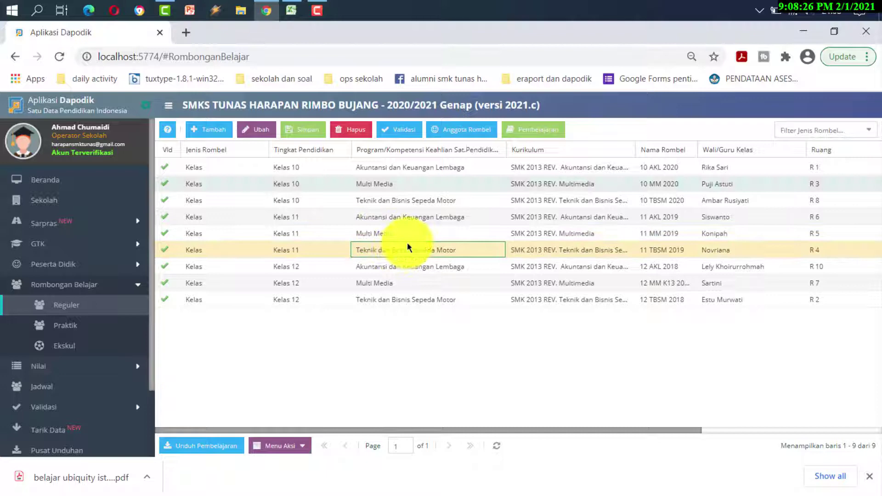
left_click(528, 133)
left_click(493, 316)
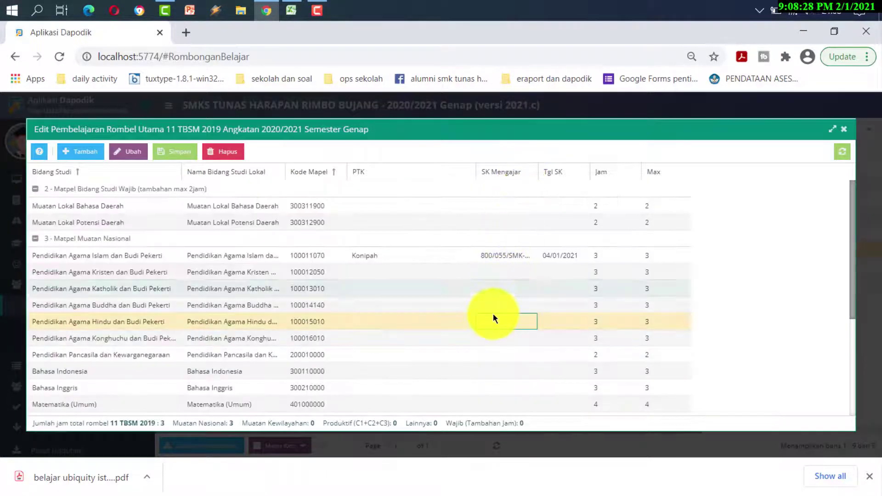
Step: Copy the SK Mengajar number of Pendidikan Agama Islam dan Budi Pekerti into the Pendidikan Agama Kristen dan Budi Pekerti row
left_click(506, 256)
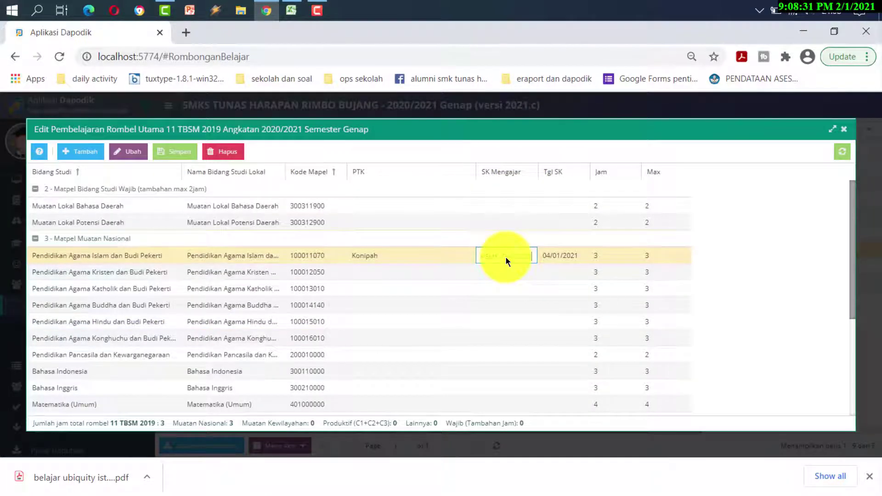
left_click(505, 256)
key("ctrl+c")
left_click(505, 269)
left_click(505, 269)
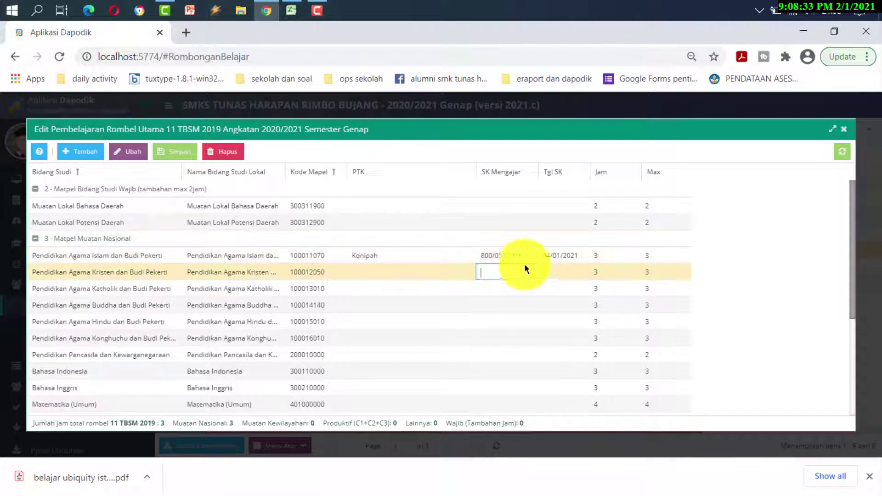
key("ctrl+v")
left_click(554, 253)
left_click(547, 258)
left_click(503, 290)
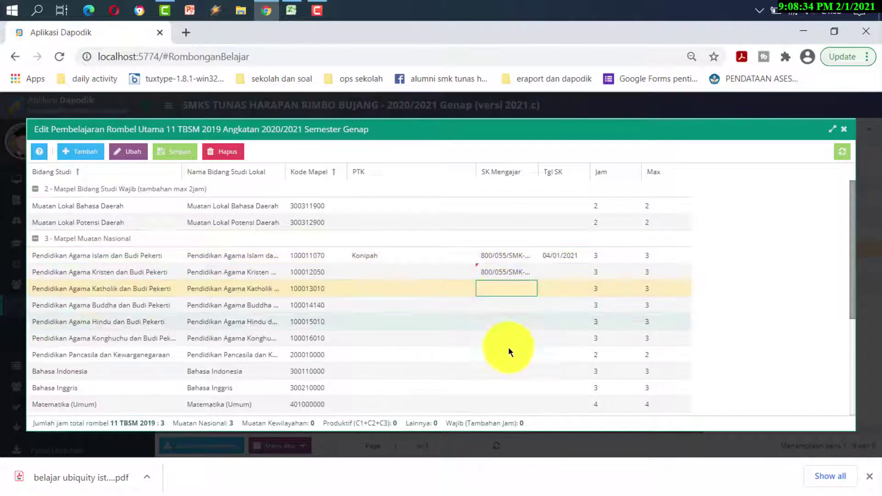
Step: Paste the copied SK Mengajar number for Pendidikan Pancasila dan Kewarganegaraan, Bahasa Indonesia, Bahasa Inggris and Matematika (Umum)
left_click(508, 353)
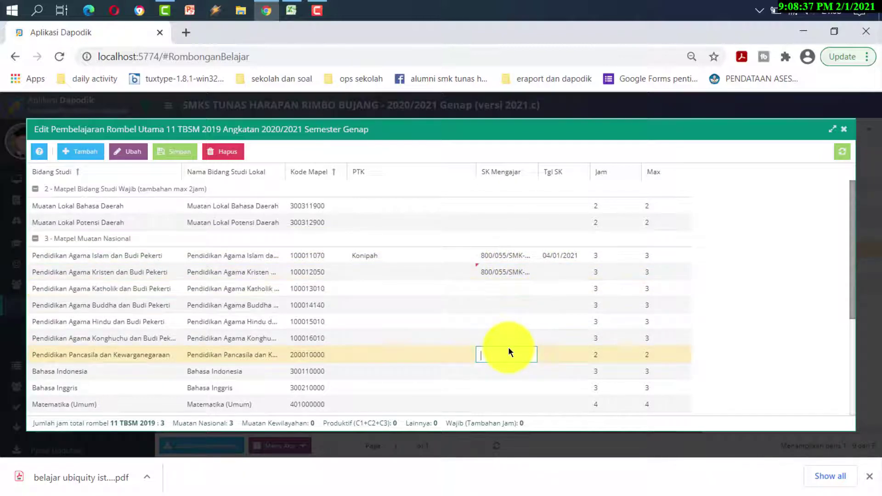
left_click(508, 354)
key("ctrl+v")
left_click(503, 369)
left_click(504, 368)
key("ctrl+v")
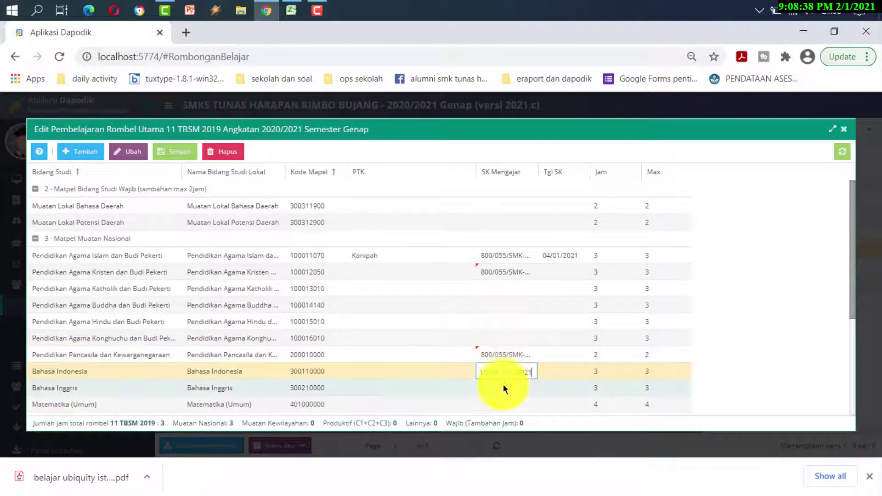
left_click(502, 388)
left_click(502, 388)
key("ctrl+v")
left_click(502, 405)
left_click(502, 405)
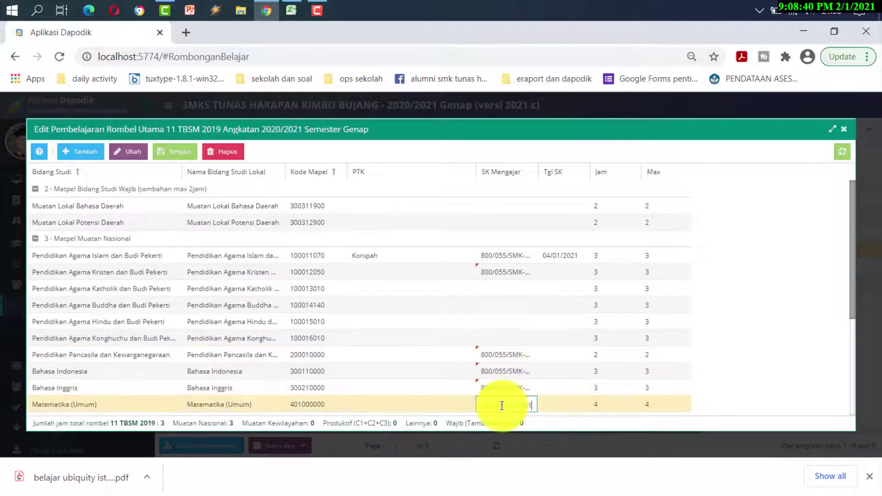
key("ctrl+v")
Step: Enter the same SK Mengajar number for Pendidikan Jasmani, Olahraga, dan Kesehatan, keeping the Kompetensi Keahlian (C3) group expanded
scroll(502, 405, "down", 3)
left_click(500, 275)
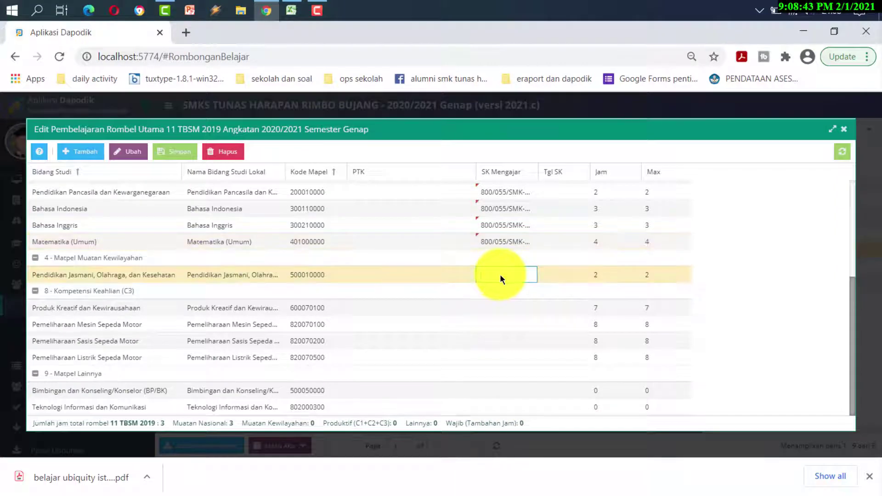
left_click(500, 274)
left_click(500, 293)
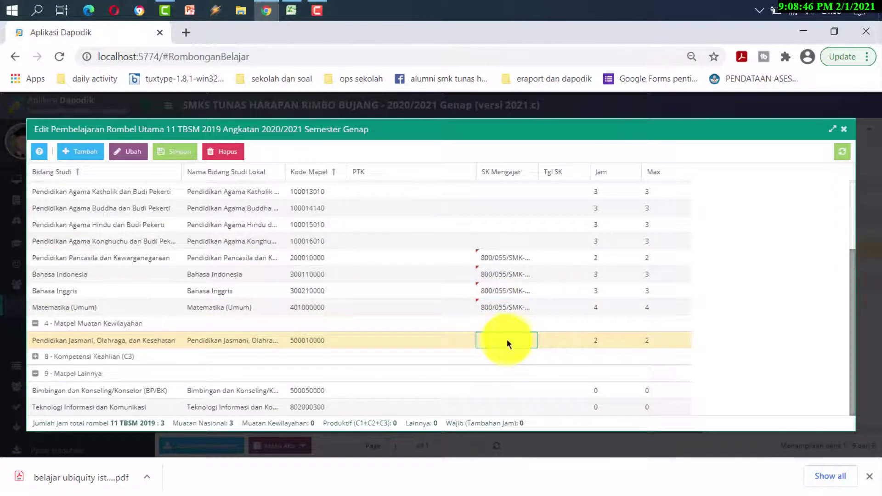
key("ctrl+v")
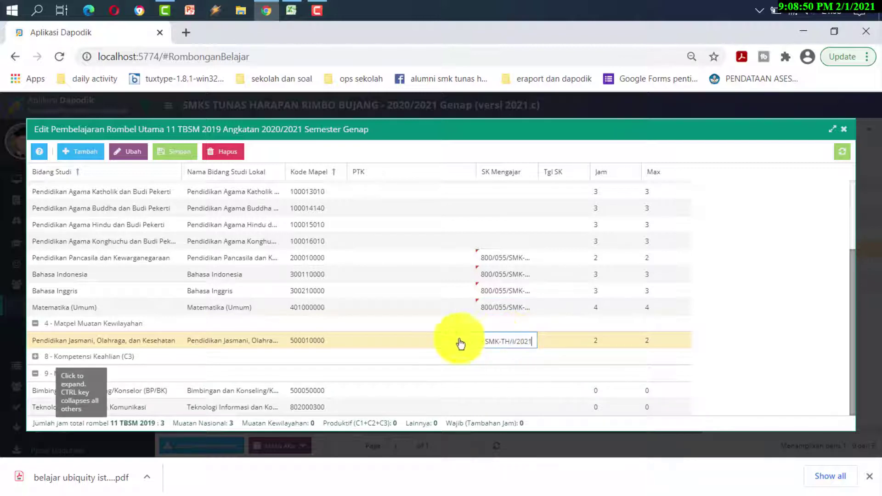
left_click(38, 364)
scroll(38, 362, "down", 3)
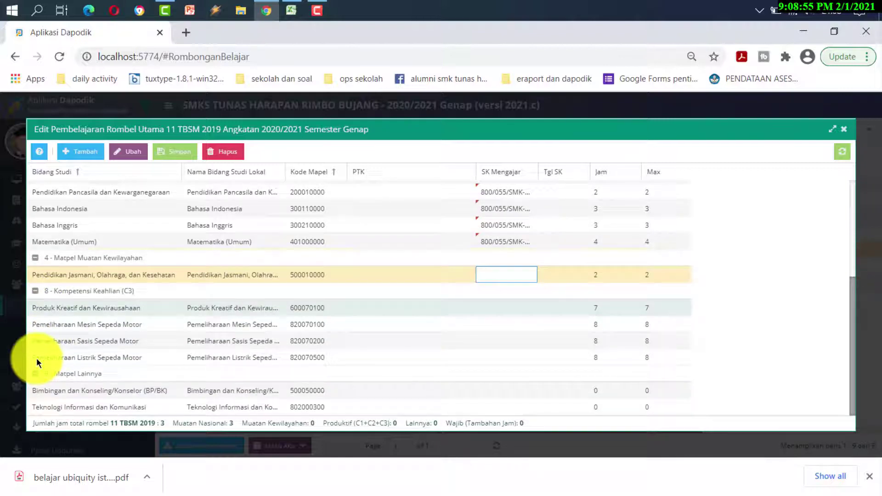
key("ctrl+v")
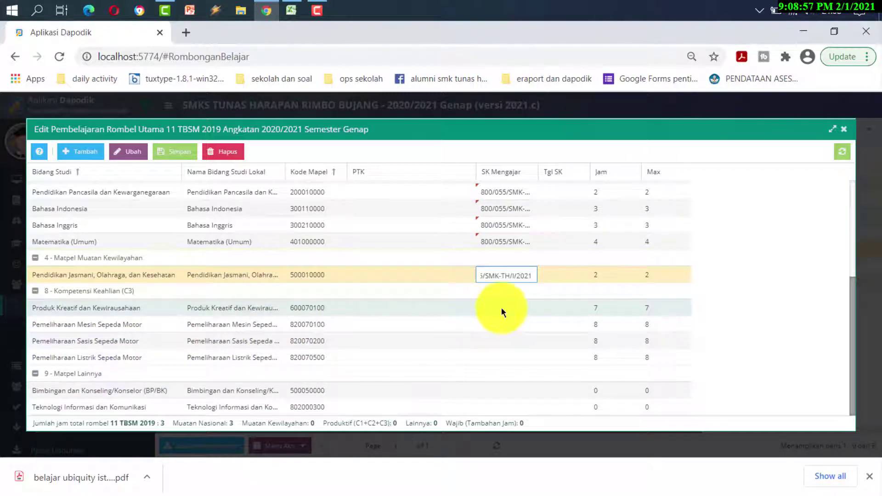
Step: Paste the SK Mengajar number for Produk Kreatif dan Kewirausahaan and the Pemeliharaan Mesin, Sasis and Listrik Sepeda Motor subjects
left_click(500, 307)
key("ctrl+v")
left_click(496, 325)
key("ctrl+v")
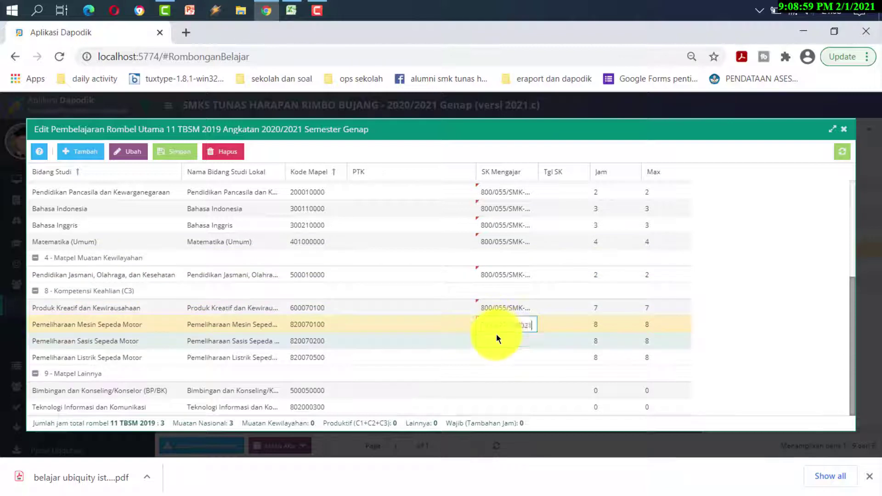
left_click(496, 338)
key("ctrl+v")
left_click(491, 360)
key("ctrl+v")
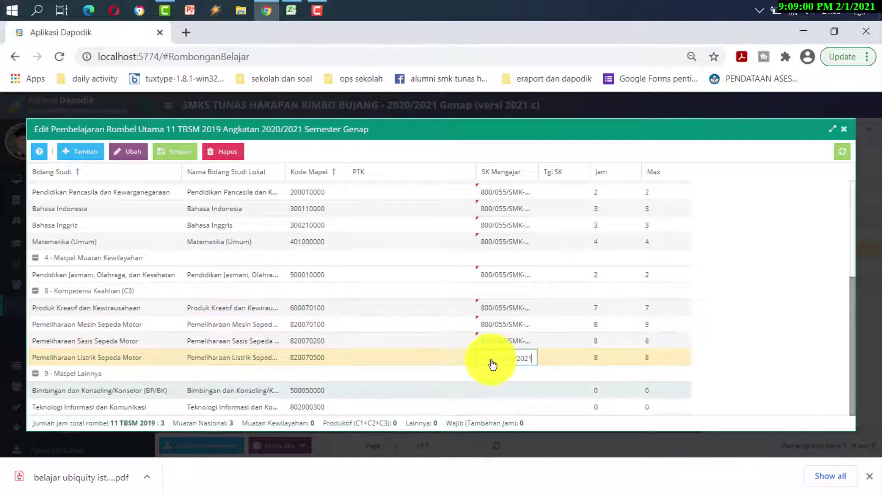
left_click(541, 339)
Step: Copy the SK date 04/01/2021 from Pendidikan Agama Islam dan Budi Pekerti into the Pendidikan Agama Kristen dan Budi Pekerti row
scroll(547, 312, "up", 3)
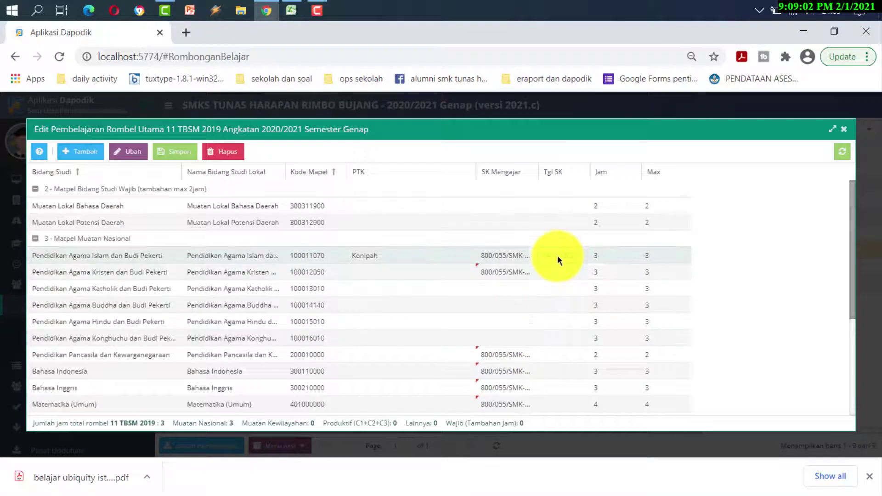
left_click(558, 255)
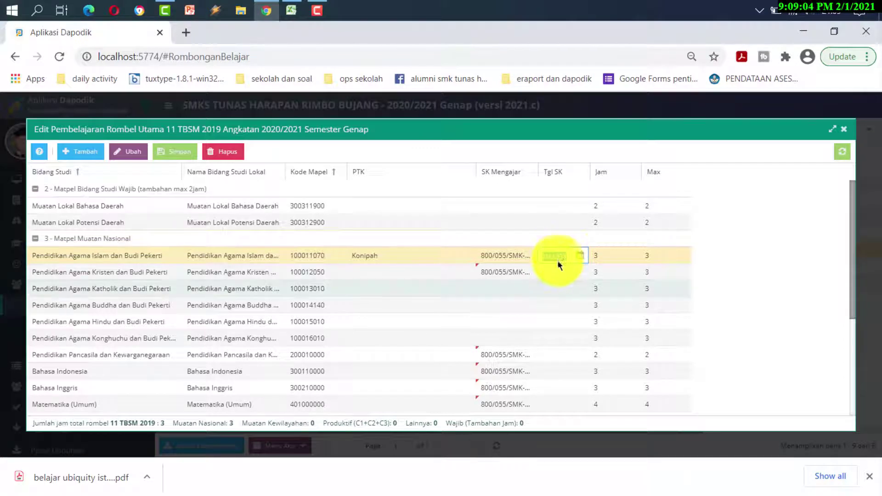
left_click(558, 272)
key("ctrl+v")
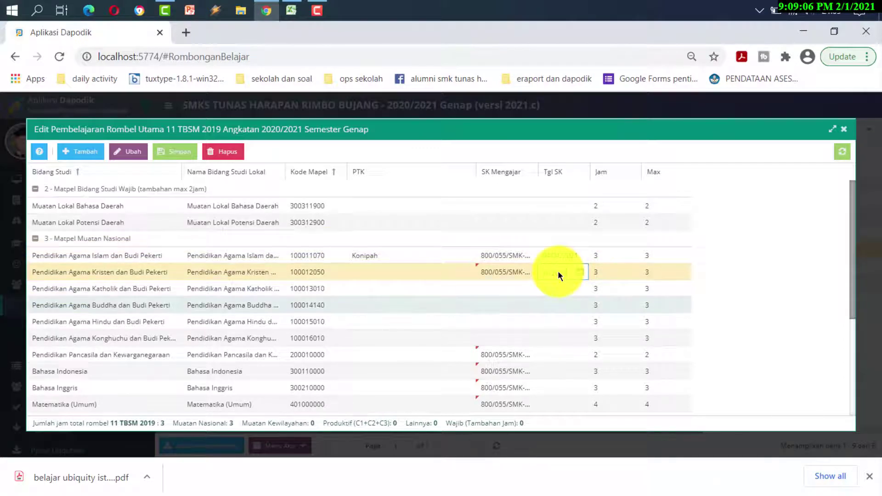
Step: Copy the SK date 04/01/2021 from the Islam row to Pendidikan Pancasila dan Kewarganegaraan, Bahasa Indonesia, Bahasa Inggris and Matematika (Umum)
left_click(557, 351)
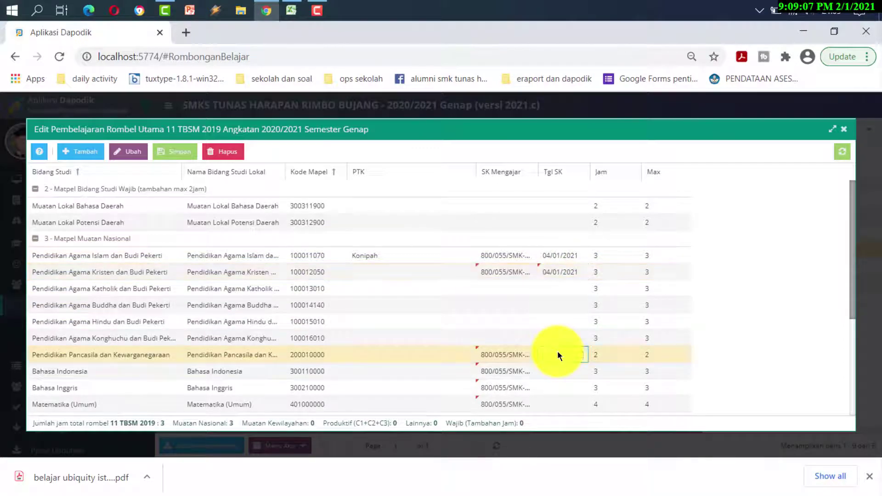
left_click(563, 257)
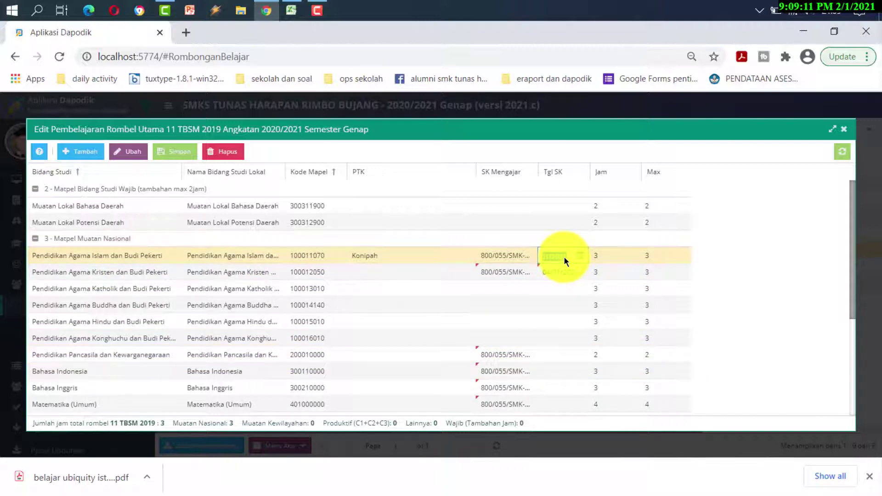
left_click(548, 357)
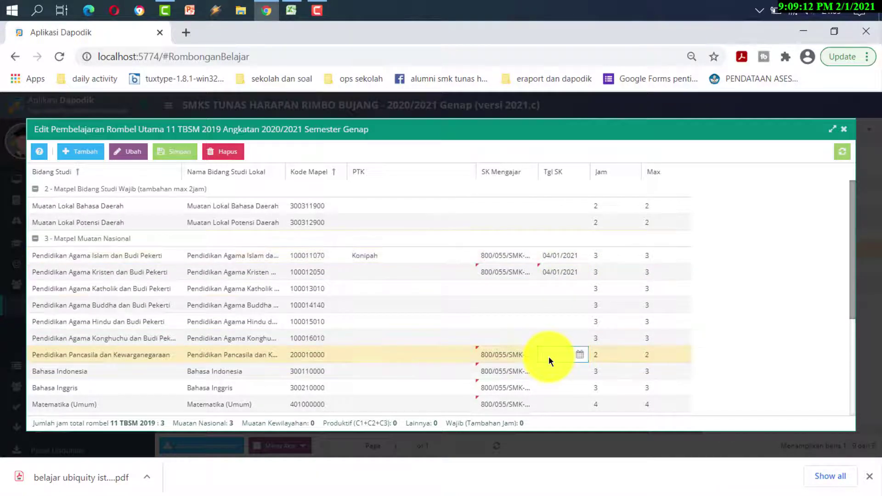
key("ctrl+v")
left_click(547, 373)
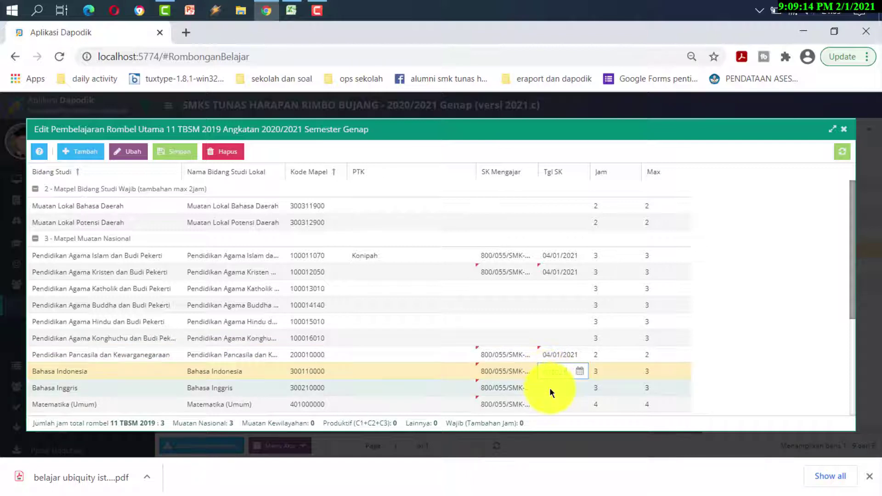
left_click(550, 389)
key("ctrl+v")
left_click(556, 406)
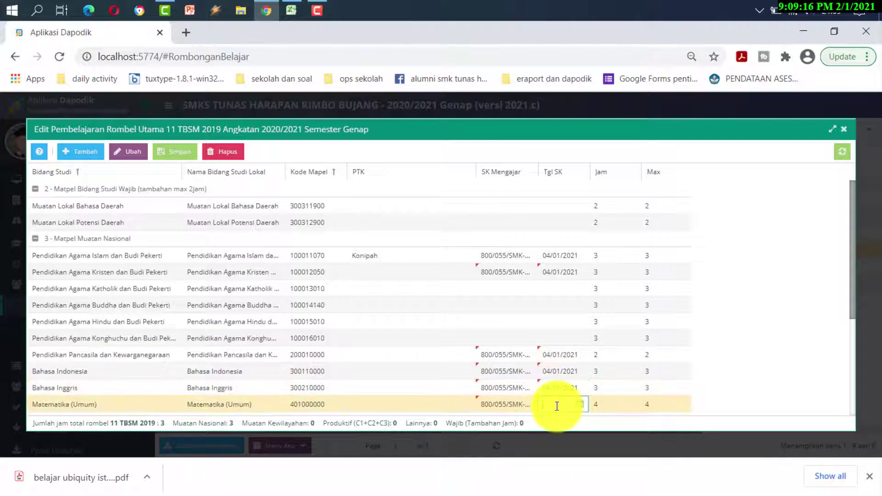
key("ctrl+v")
Step: Paste the SK date 04/01/2021 for Pendidikan Jasmani, Olahraga, dan Kesehatan and for Produk Kreatif dan Kewirausahaan
scroll(557, 407, "down", 3)
left_click(563, 275)
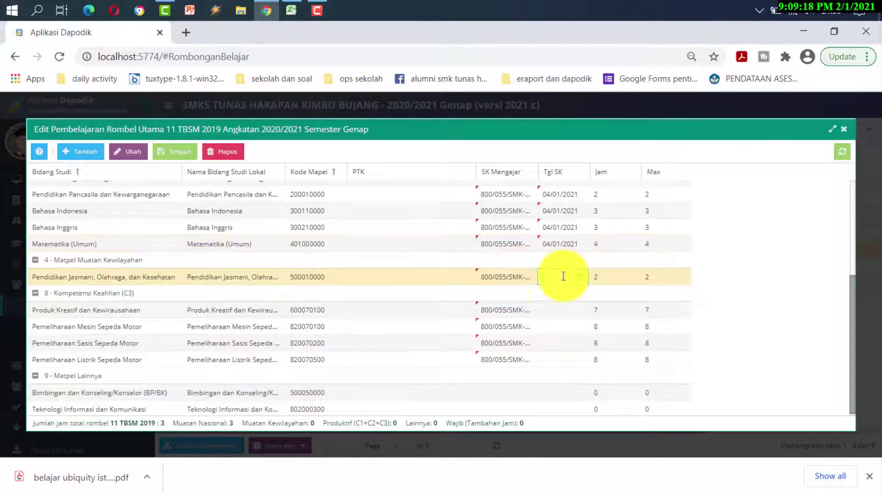
key("ctrl+v")
left_click(550, 308)
key("ctrl+v")
Step: Paste the SK date 04/01/2021 for Pemeliharaan Mesin, Pemeliharaan Sasis and Pemeliharaan Listrik Sepeda Motor
left_click(550, 327)
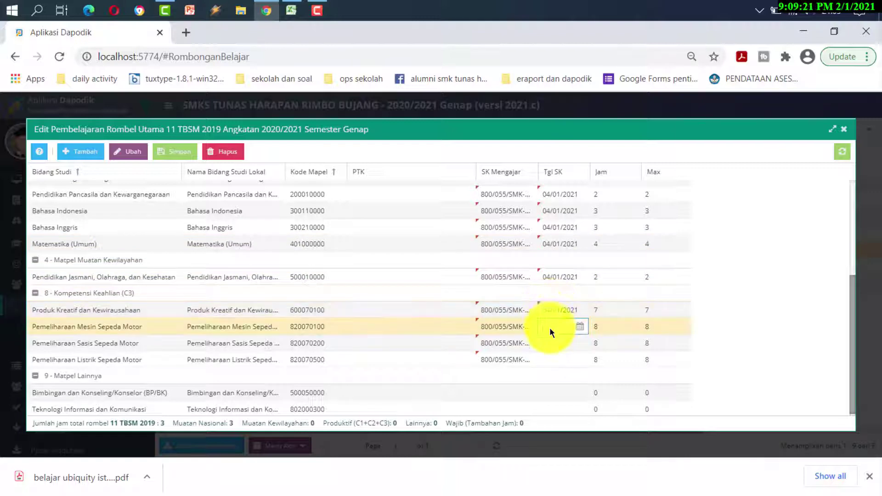
key("ctrl+v")
left_click(550, 342)
key("ctrl+v")
left_click(549, 358)
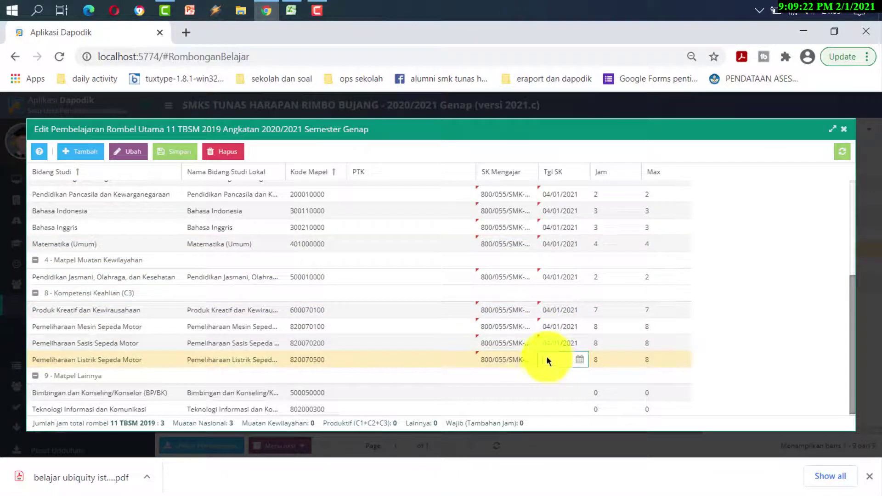
key("ctrl+v")
Step: Assign the class's mathematics teacher as PTK for Matematika (Umum)
left_click(397, 358)
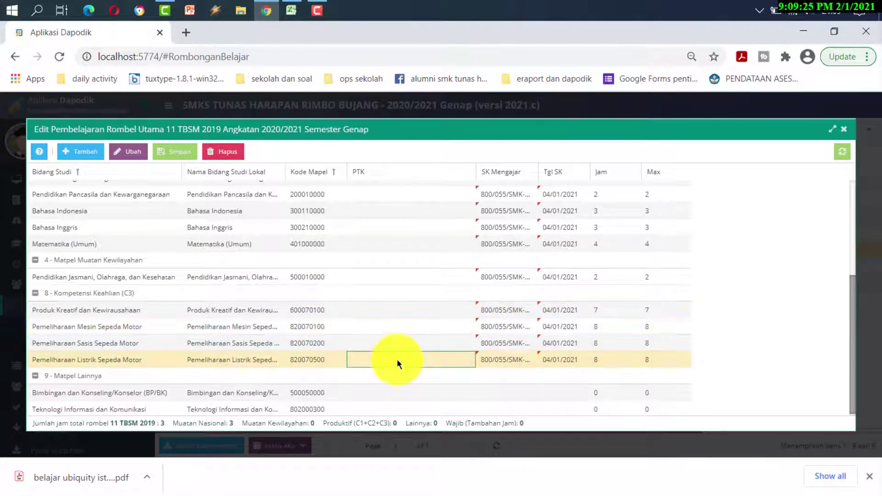
double_click(370, 239)
left_click(452, 248)
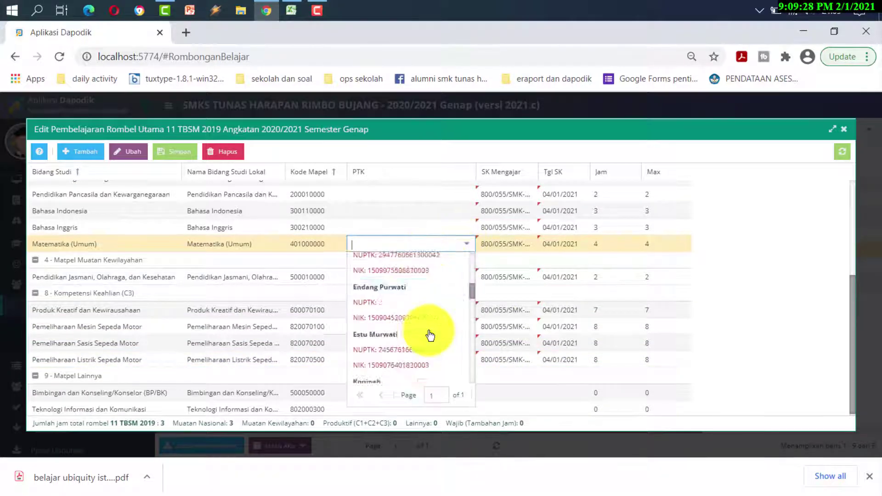
scroll(429, 334, "down", 5)
scroll(429, 335, "up", 6)
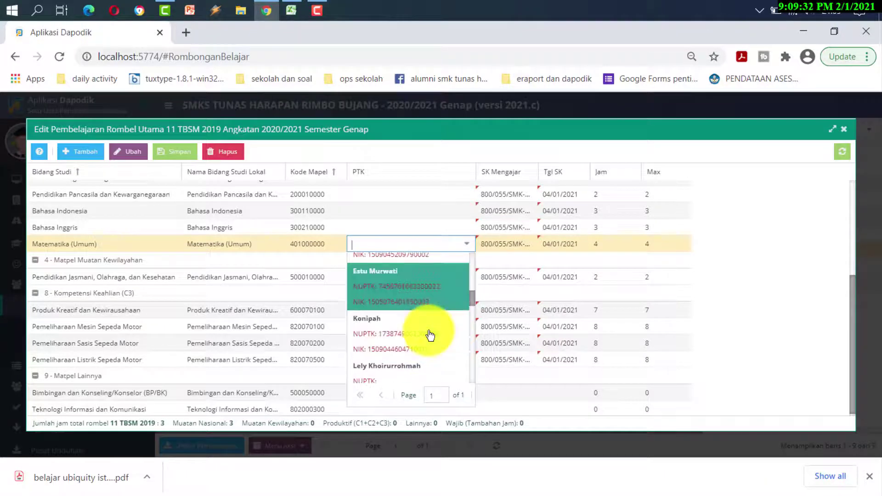
scroll(429, 335, "down", 3)
scroll(430, 335, "up", 1)
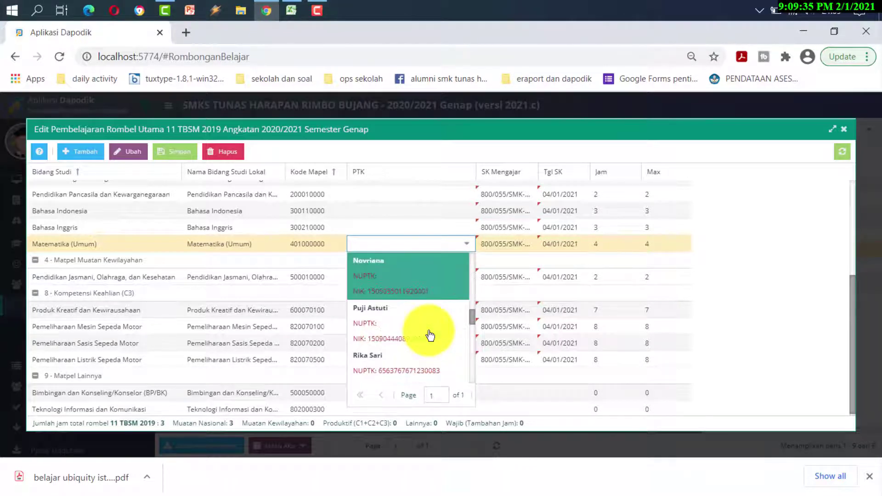
left_click(395, 284)
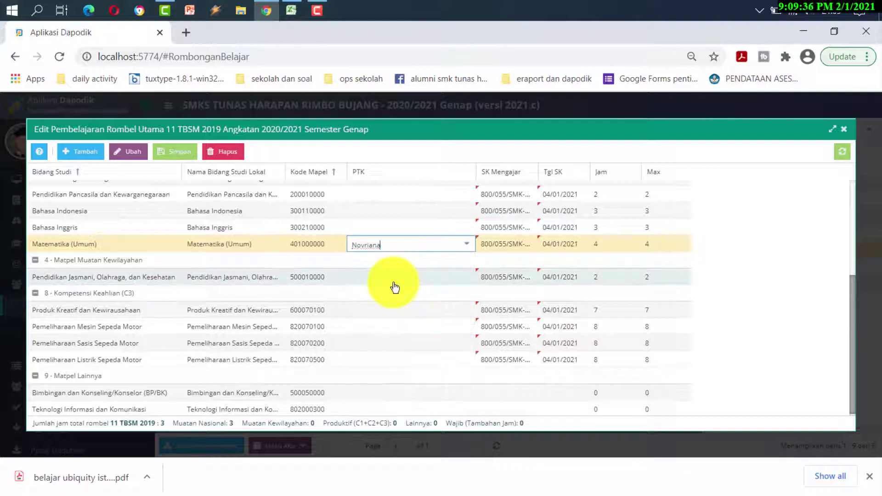
Step: Assign the class's English teacher as PTK for Bahasa Inggris
left_click(366, 229)
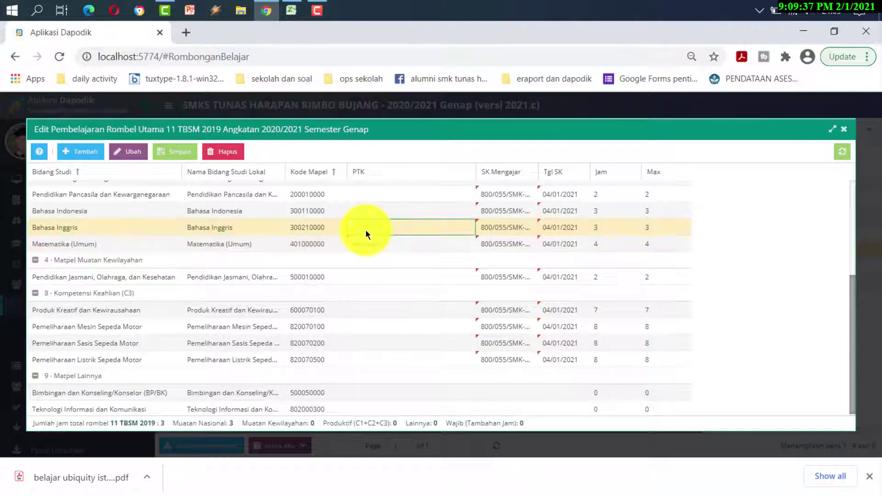
left_click(466, 227)
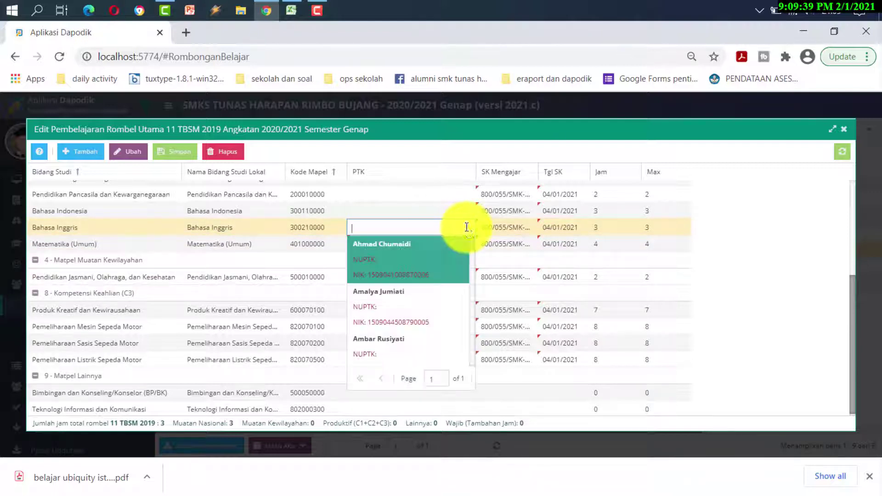
left_click(382, 347)
Step: Switch to the Excel teaching-duty workbook and check the XI OT column on Sheet2 for each subject's teacher, from Agama down to Penjas
key("alt+Tab")
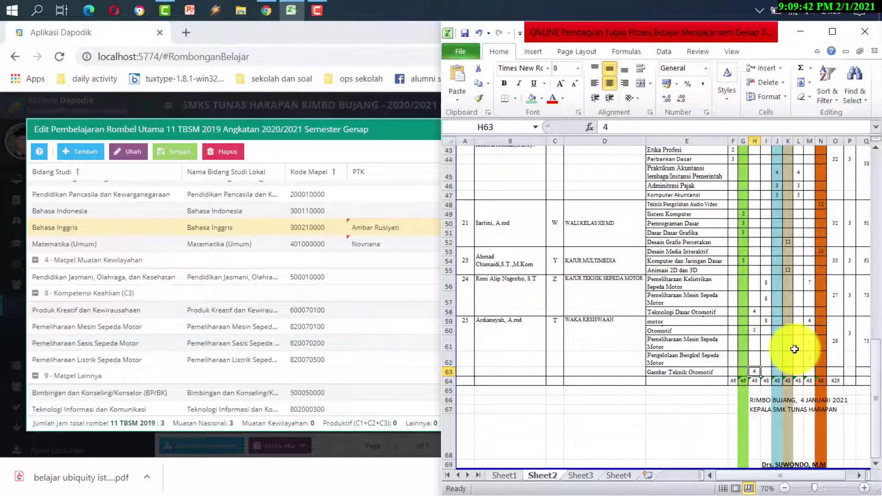
scroll(795, 349, "up", 12)
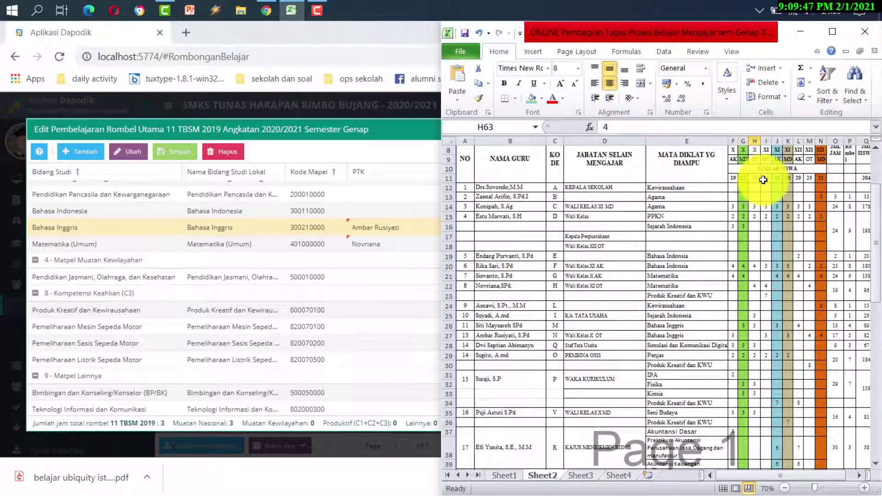
left_click(767, 206)
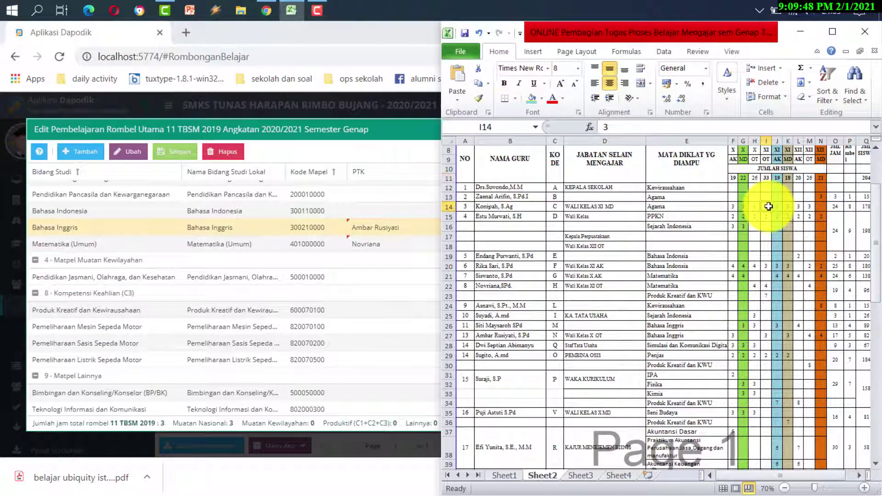
left_click(768, 217)
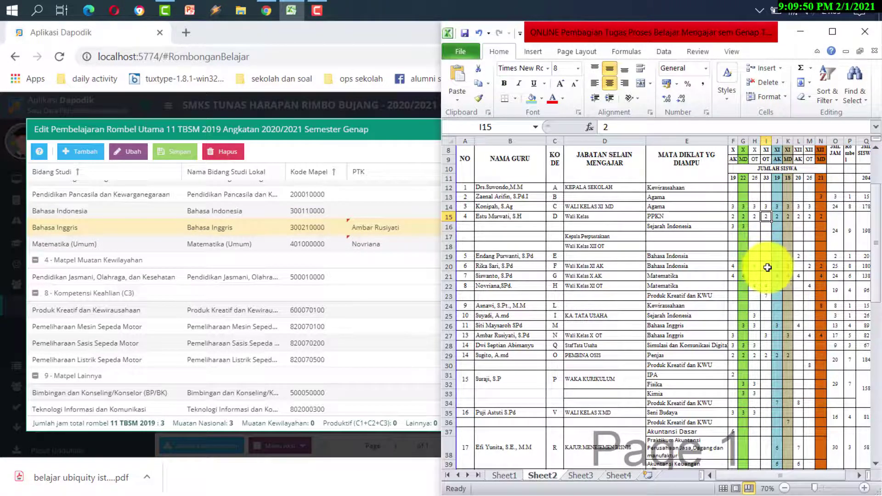
left_click(767, 267)
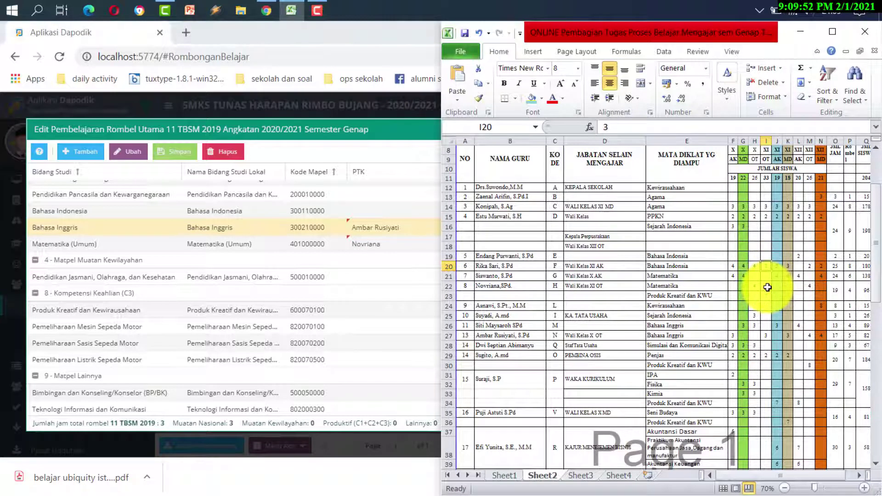
left_click(766, 286)
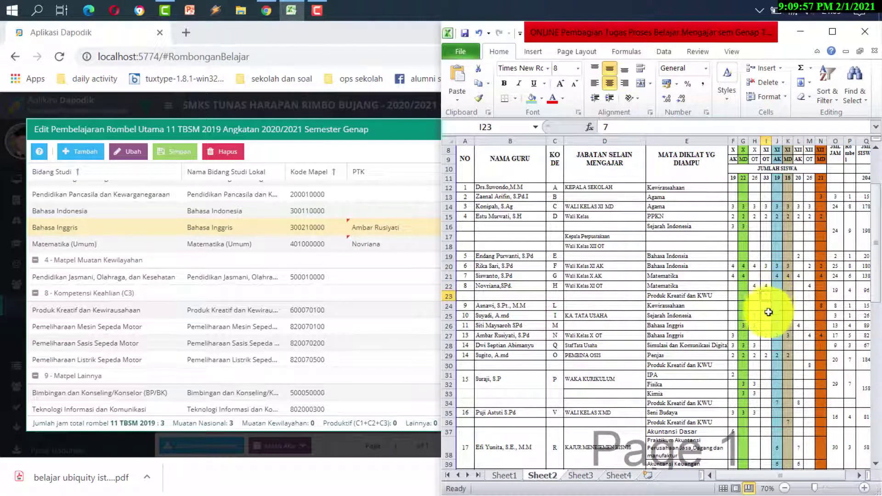
left_click(766, 335)
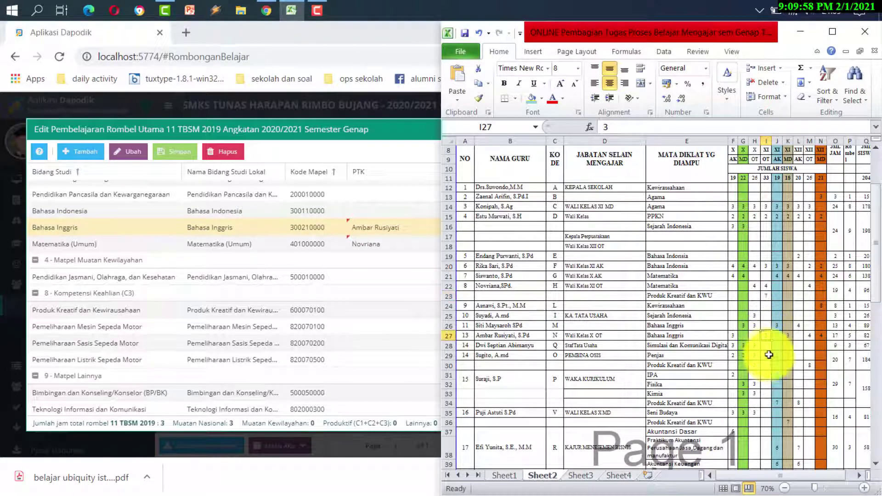
left_click(769, 356)
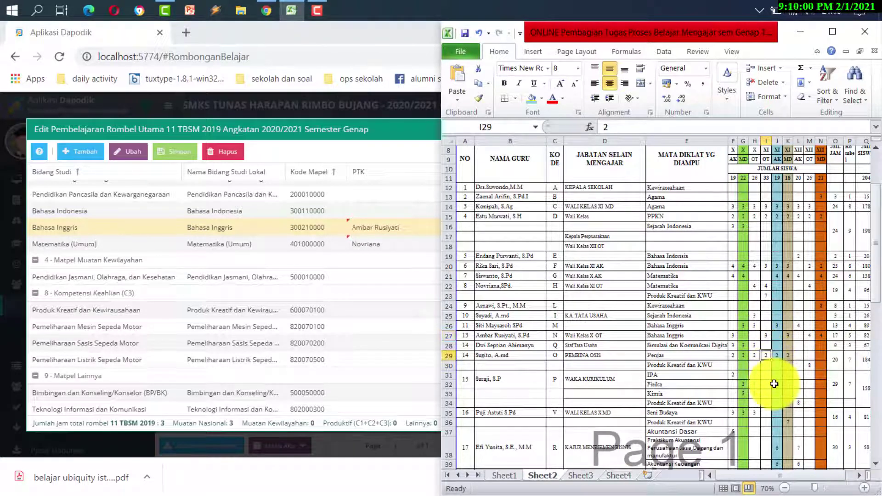
Step: Switch back to Dapodik and assign the teacher listed for XI OT in the workbook as PTK for Bahasa Indonesia
key("alt+Tab")
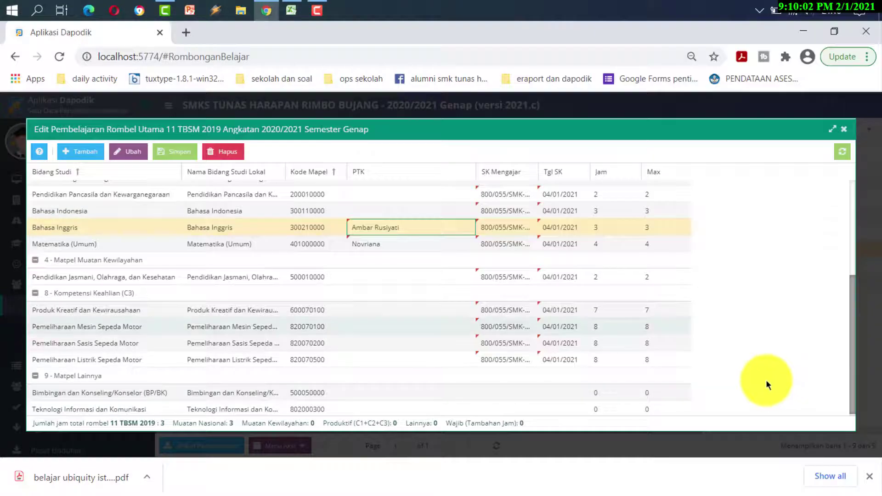
left_click(377, 211)
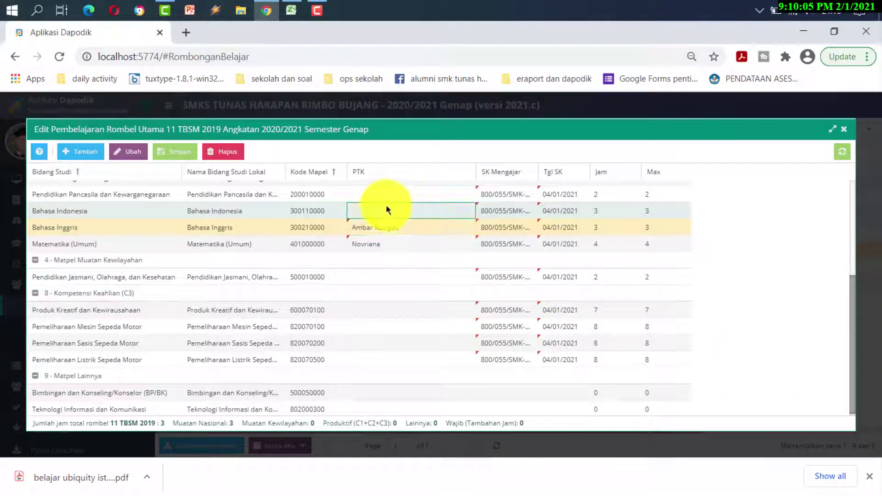
left_click(466, 211)
scroll(437, 305, "down", 2)
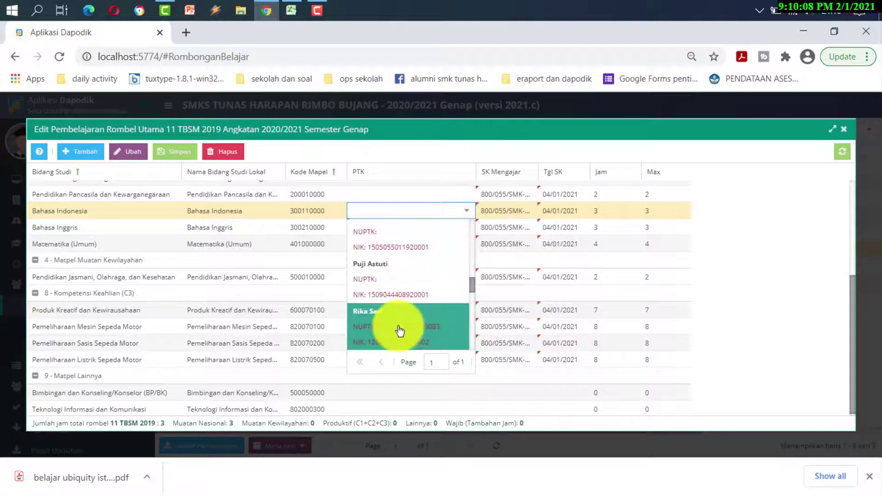
left_click(394, 327)
Step: Assign the workbook's PPKN teacher as PTK for Pendidikan Pancasila dan Kewarganegaraan
scroll(398, 325, "up", 5)
left_click(400, 354)
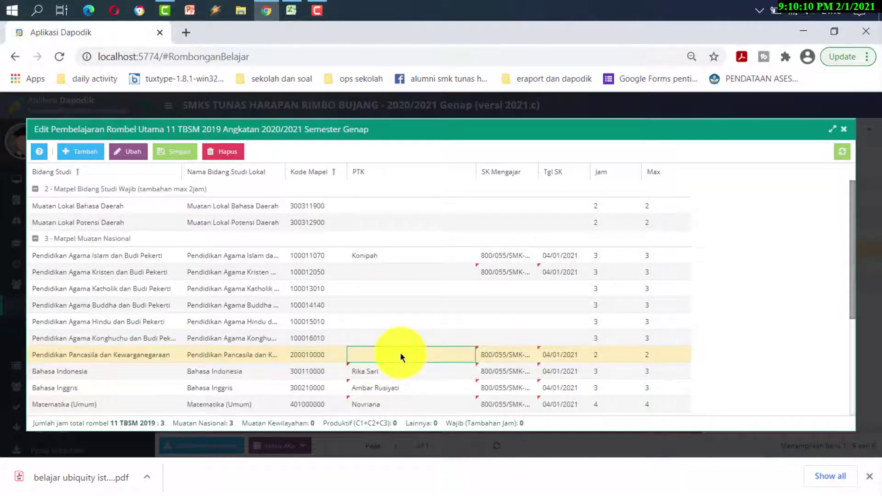
left_click(466, 355)
scroll(404, 285, "down", 5)
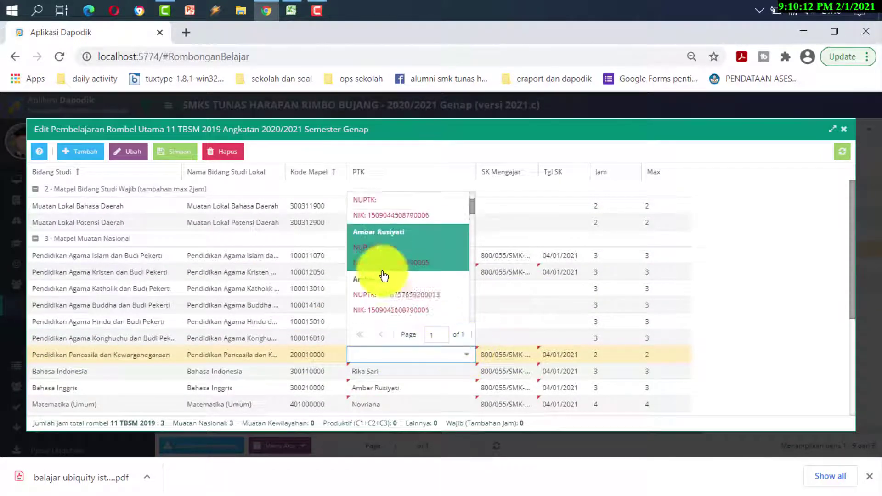
left_click(389, 225)
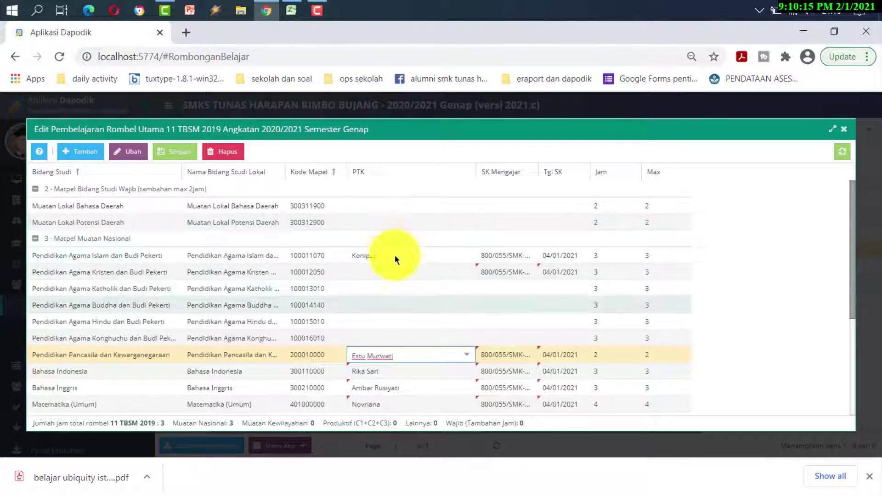
Step: Assign the Agama teacher listed as number 2 in the workbook as PTK for Pendidikan Agama Kristen dan Budi Pekerti
left_click(397, 272)
left_click(467, 274)
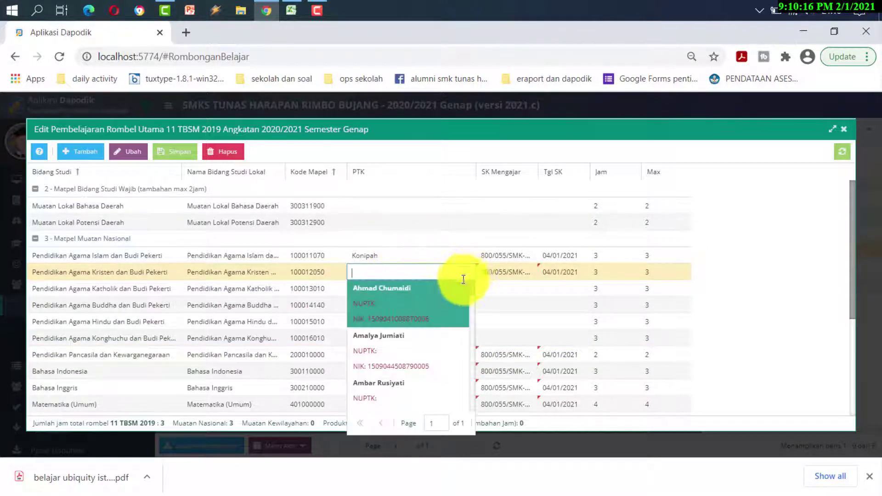
scroll(398, 390, "down", 10)
scroll(396, 390, "up", 1)
left_click(396, 391)
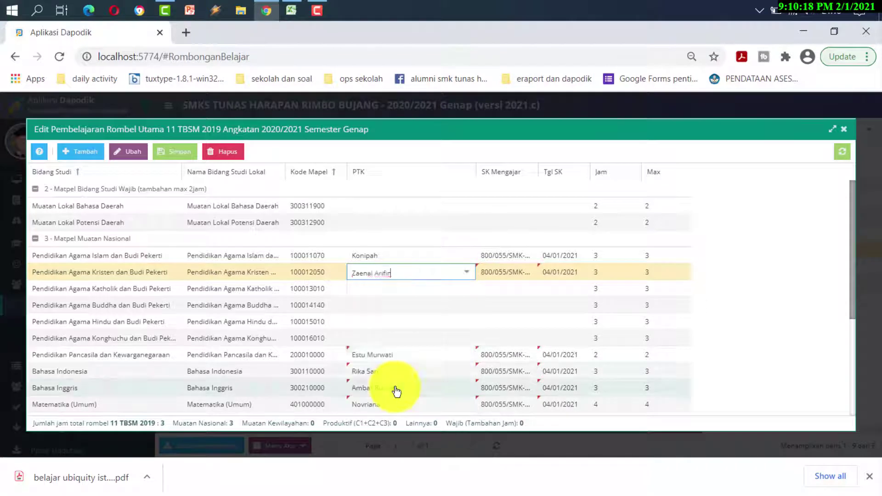
Step: Assign the workbook's Penjas teacher for XI OT as PTK for Pendidikan Jasmani, Olahraga, dan Kesehatan
scroll(395, 386, "down", 4)
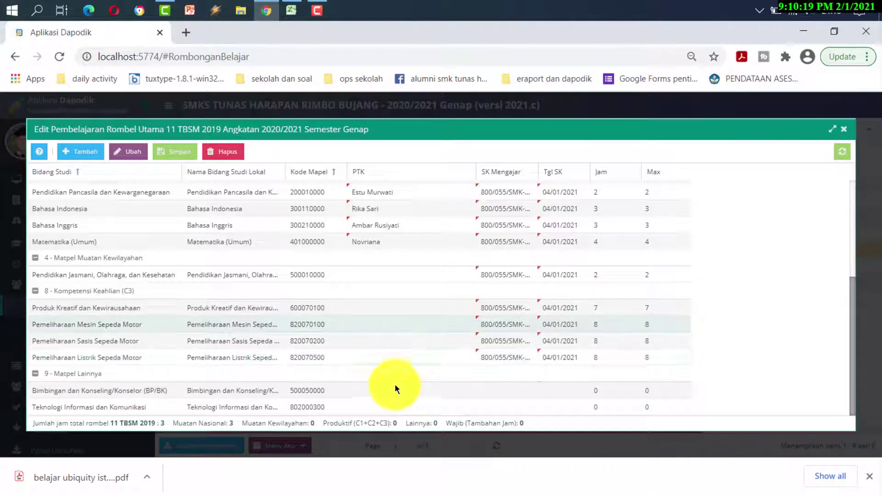
scroll(395, 273, "up", 3)
left_click(395, 274)
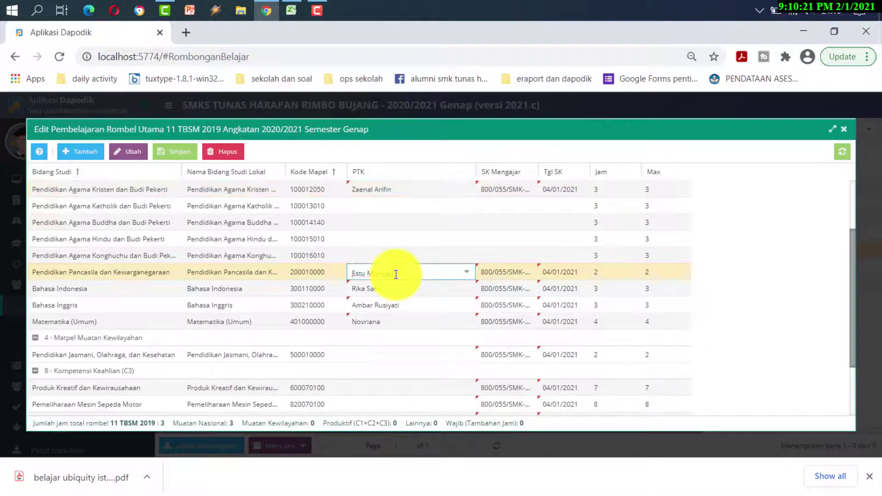
left_click(382, 354)
left_click(457, 359)
scroll(417, 295, "down", 8)
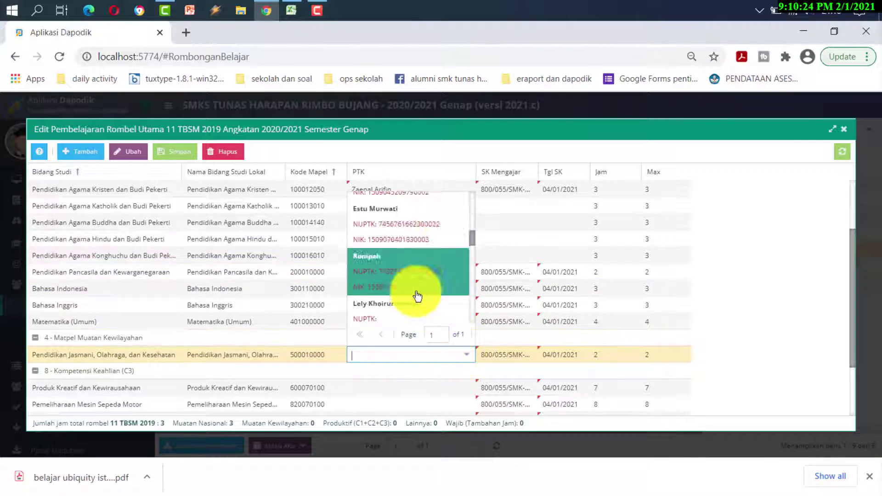
scroll(417, 295, "down", 3)
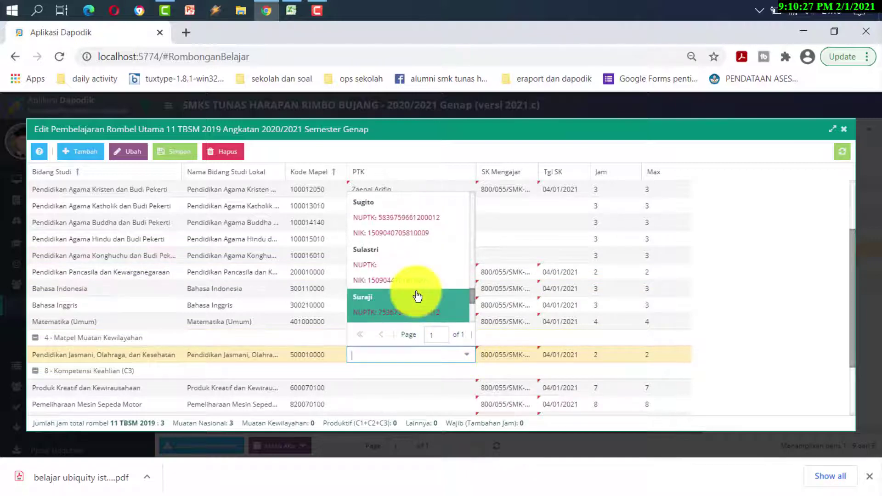
scroll(417, 296, "down", 2)
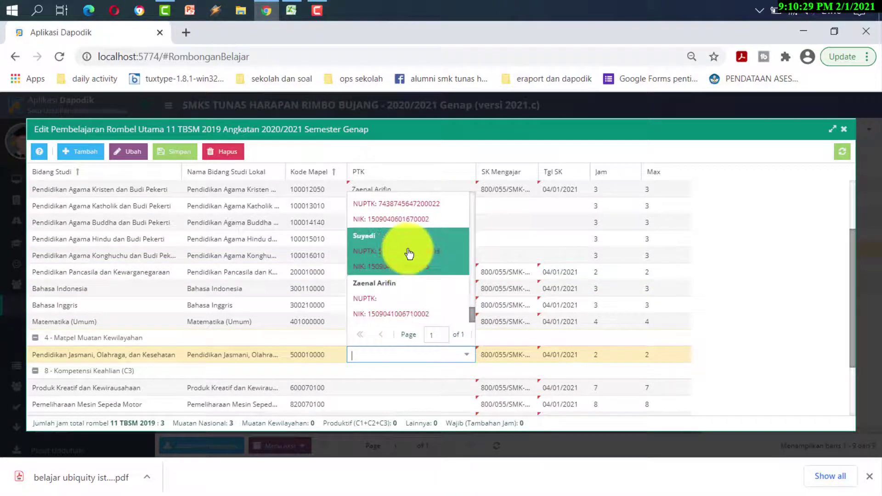
scroll(409, 253, "up", 3)
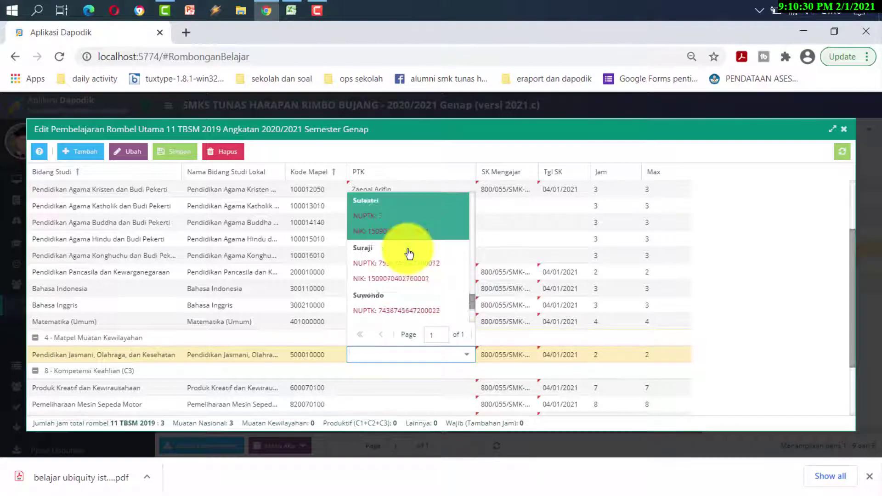
left_click(398, 231)
Step: Assign the teacher listed as number 8 in the workbook as PTK for Produk Kreatif dan Kewirausahaan
scroll(390, 243, "down", 3)
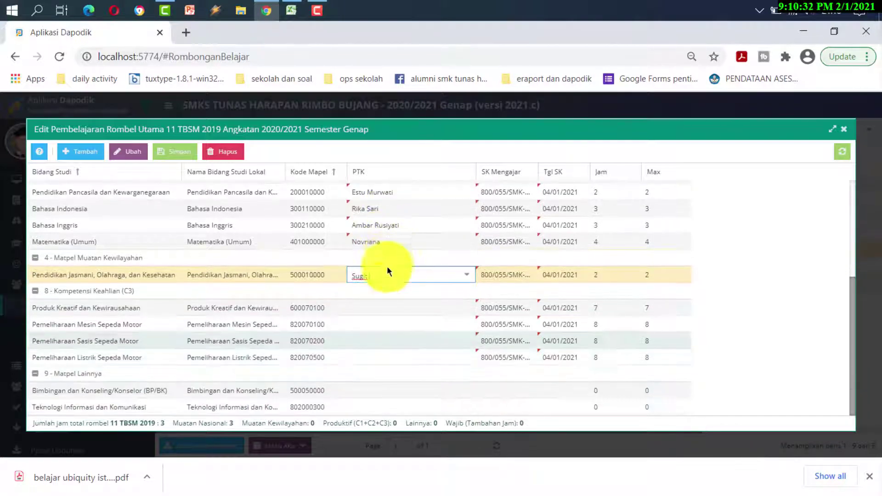
left_click(384, 307)
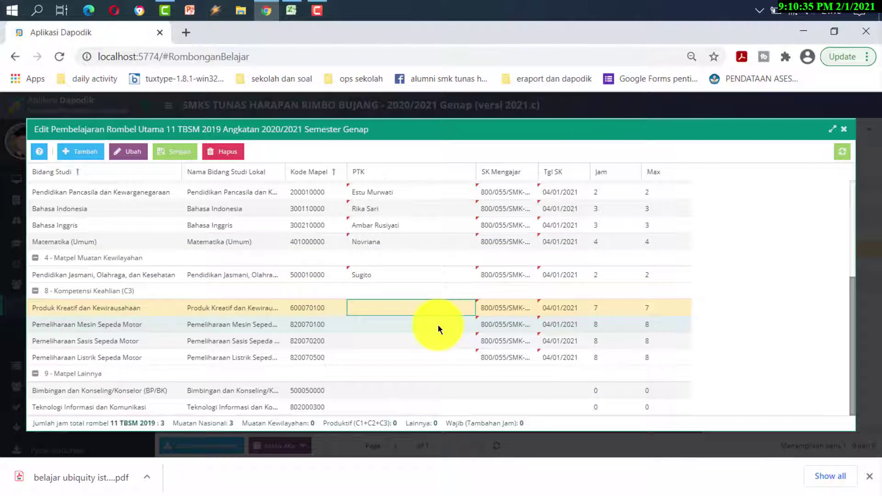
left_click(468, 312)
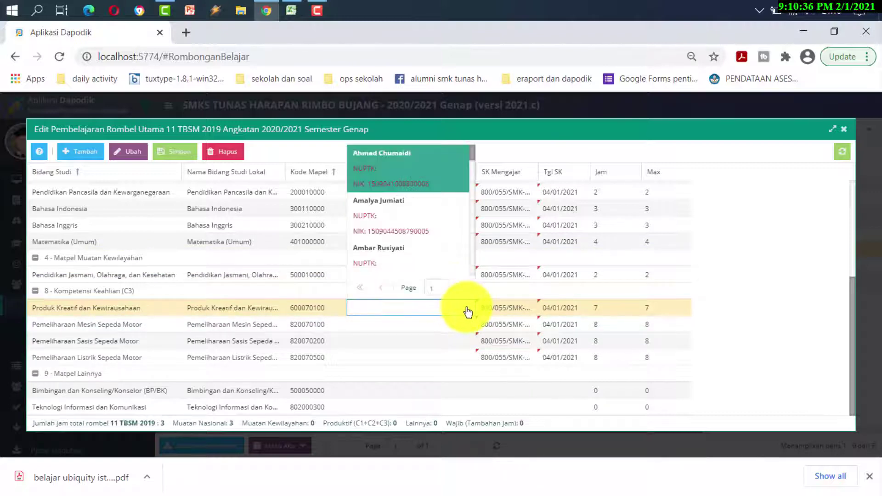
scroll(406, 241, "down", 3)
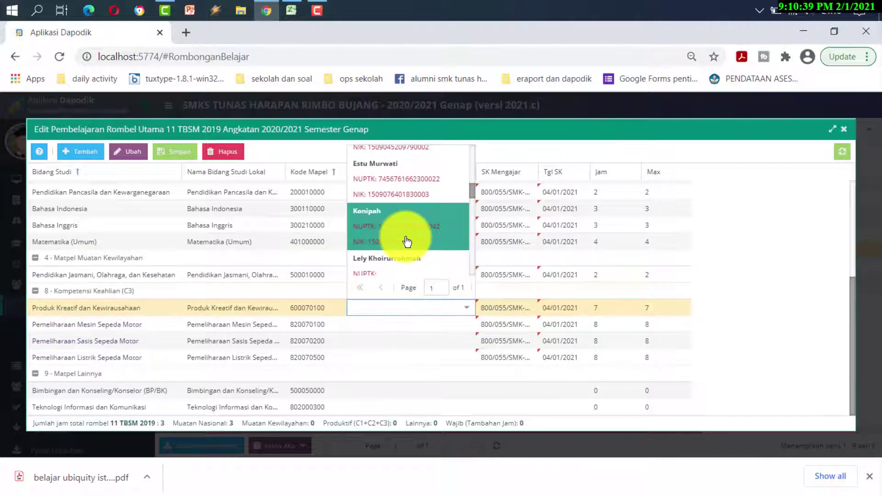
scroll(407, 242, "down", 3)
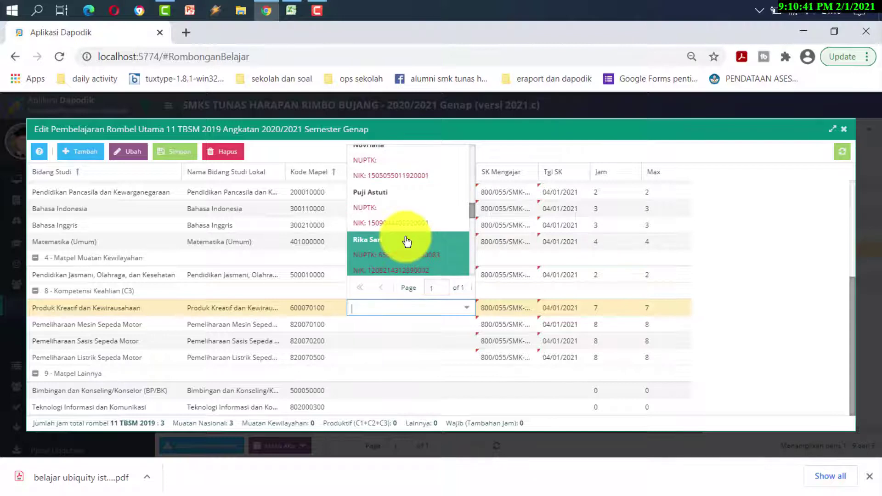
left_click(385, 161)
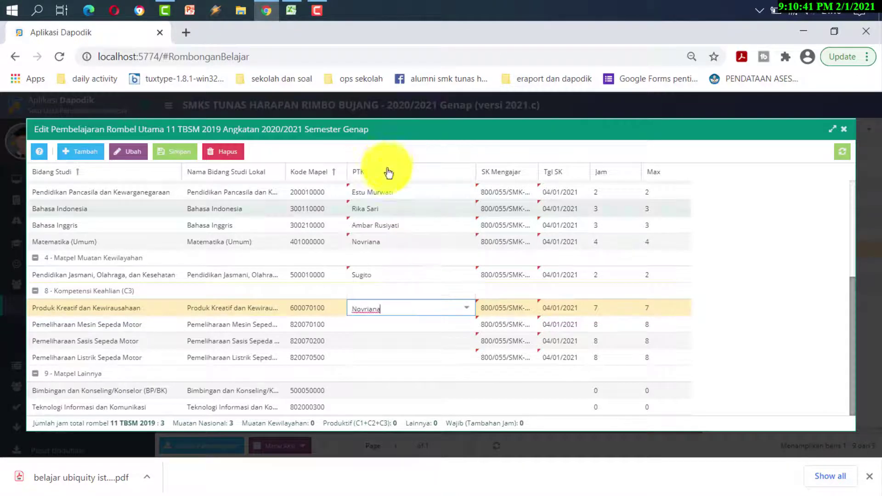
Step: Switch to the Excel duty workbook and check the XI OT column on Sheet2 for the teachers of the Sepeda Motor maintenance subjects
left_click(394, 319)
key("alt+Tab")
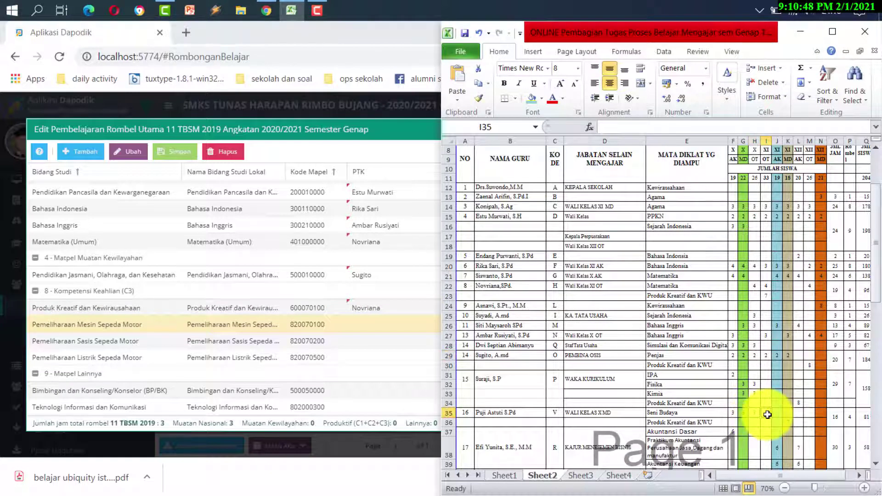
scroll(767, 415, "down", 9)
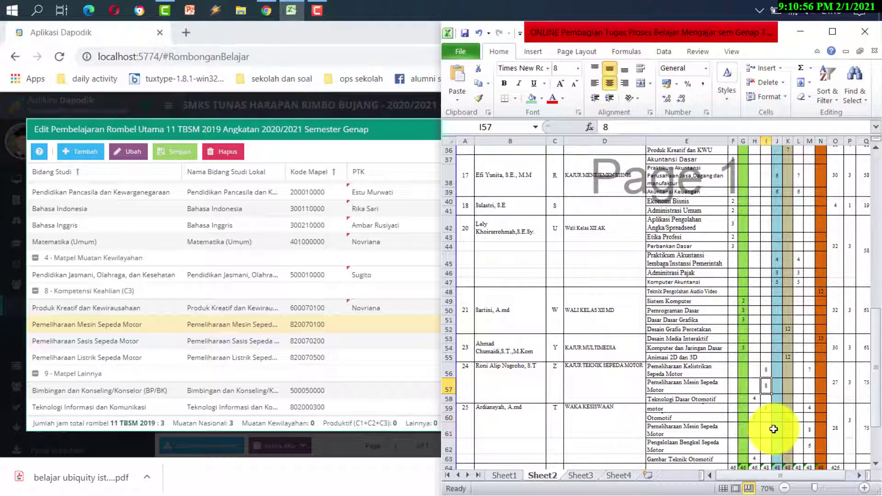
Step: Switch back to Dapodik and assign the teacher listed as number 24 in the workbook as PTK for Pemeliharaan Mesin Sepeda Motor
key("alt+Tab")
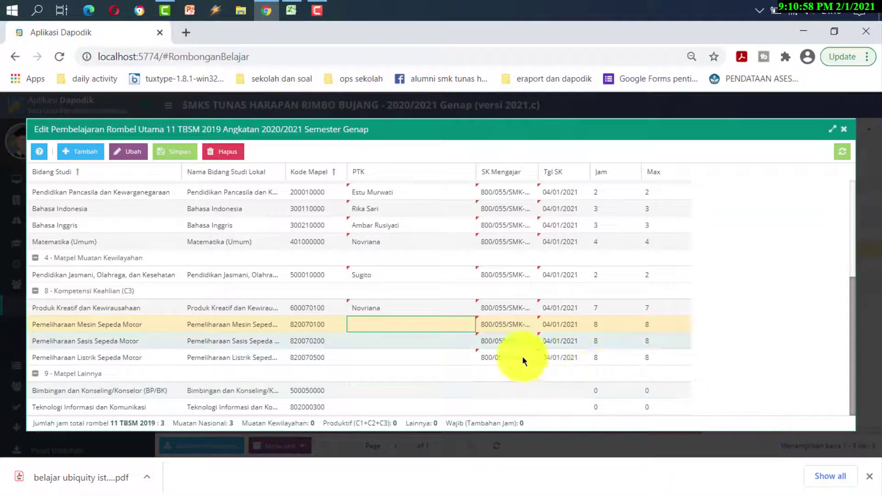
left_click(408, 325)
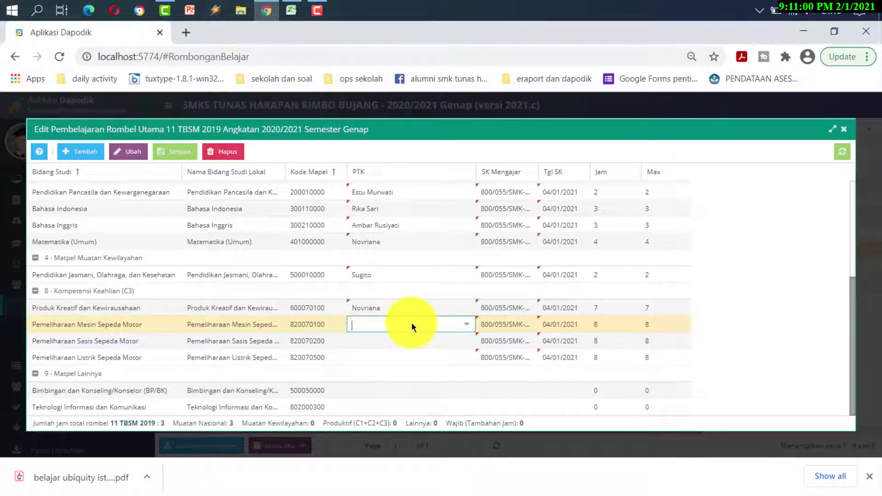
left_click(462, 328)
scroll(404, 244, "down", 3)
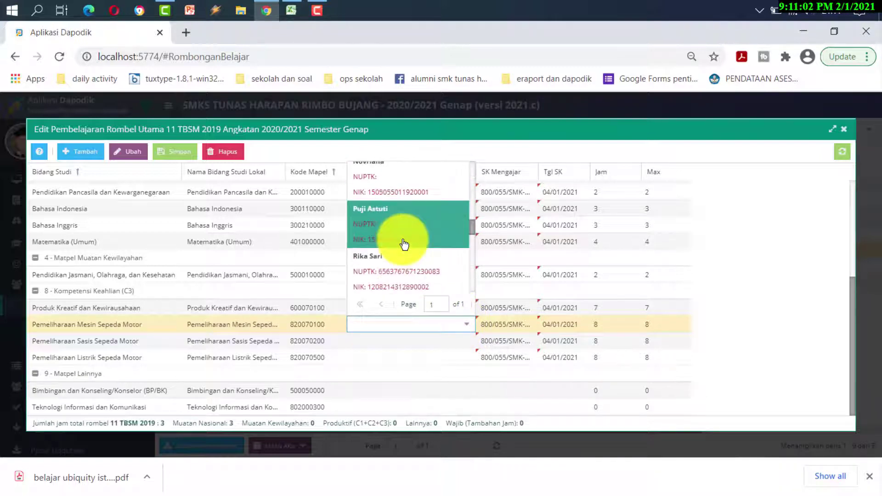
scroll(405, 243, "down", 3)
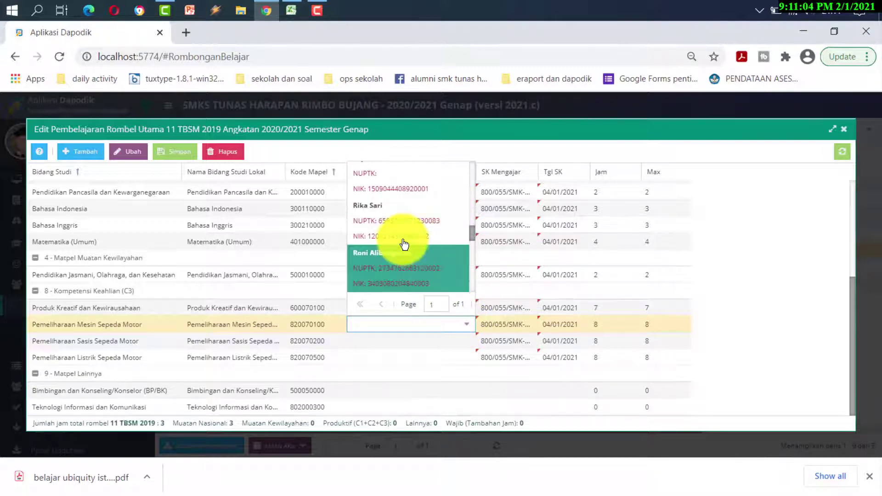
left_click(403, 245)
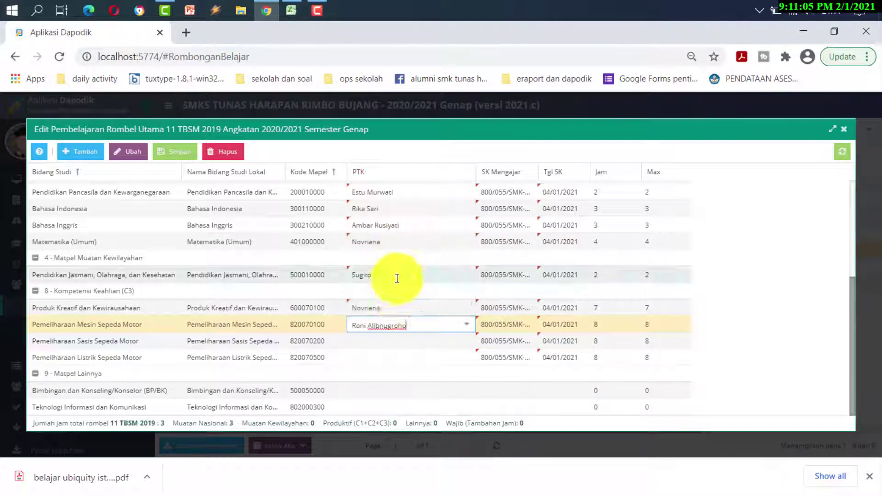
Step: Assign the workbook's Pemeliharaan Kelistrikan Sepeda Motor teacher as PTK for Pemeliharaan Listrik Sepeda Motor
left_click(408, 357)
left_click(464, 357)
scroll(419, 316, "down", 10)
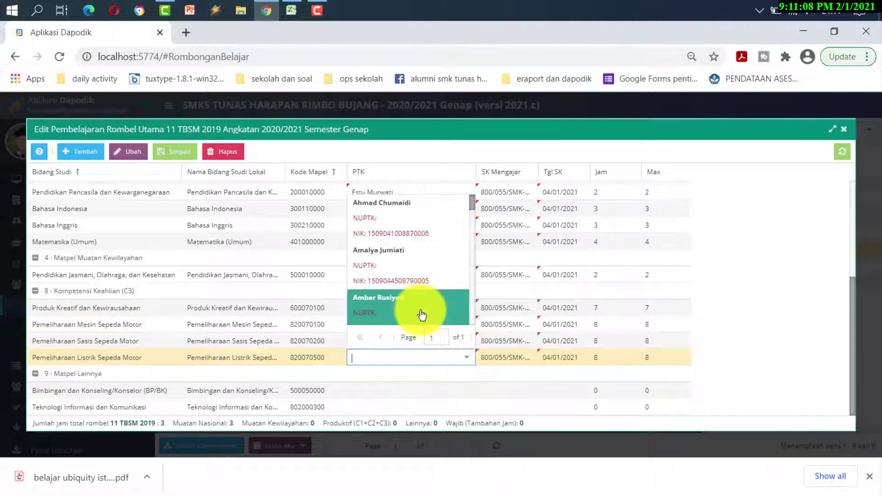
scroll(420, 315, "up", 3)
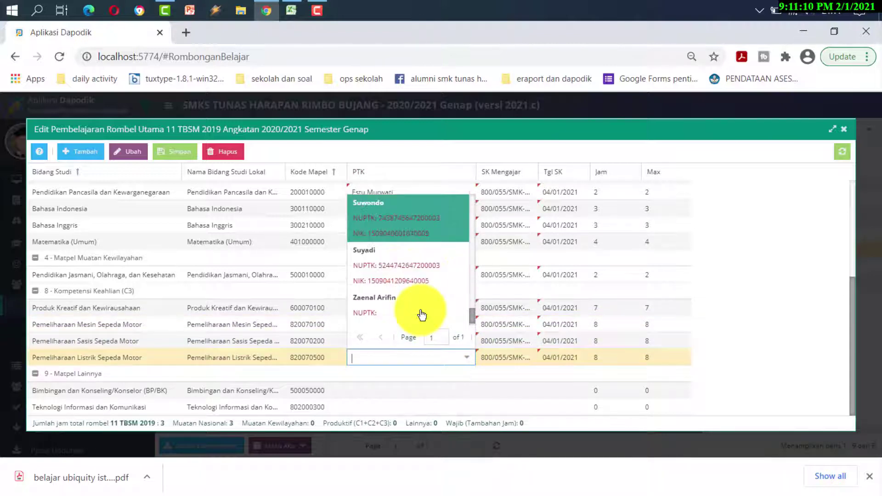
scroll(423, 242, "up", 3)
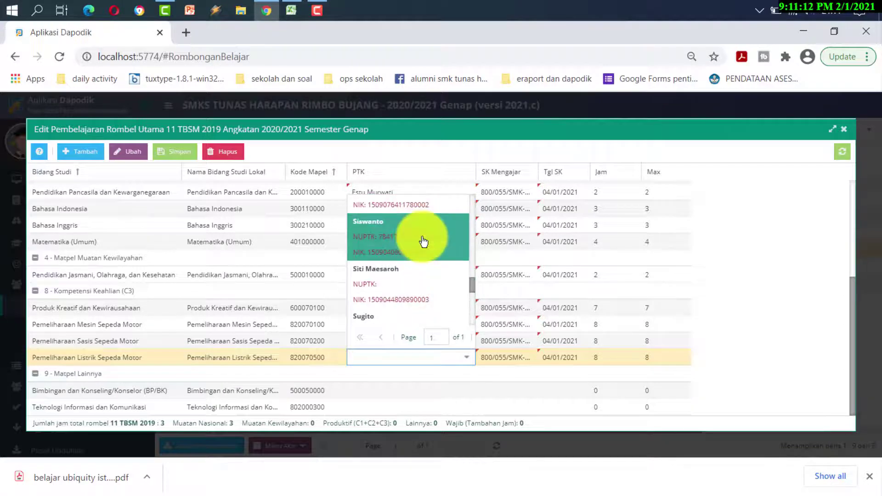
scroll(423, 242, "up", 4)
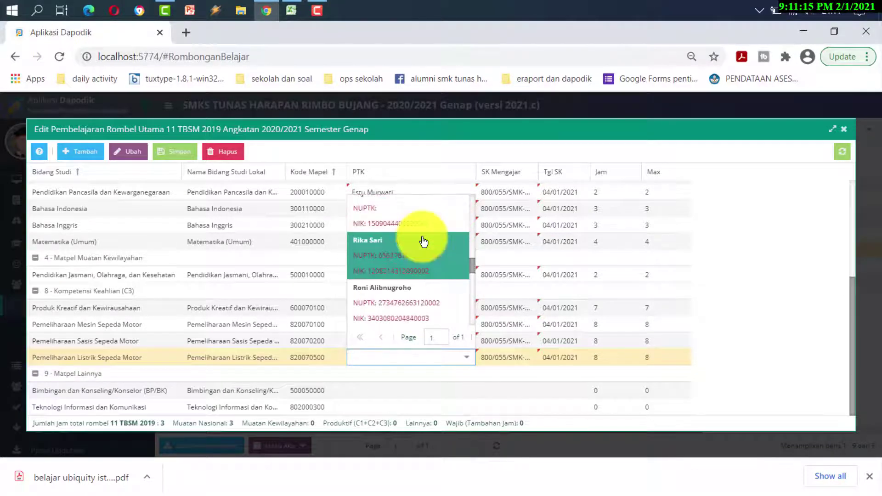
left_click(406, 288)
Step: Assign the teacher listed as number 25 in the workbook as PTK for Pemeliharaan Sasis Sepeda Motor
left_click(397, 341)
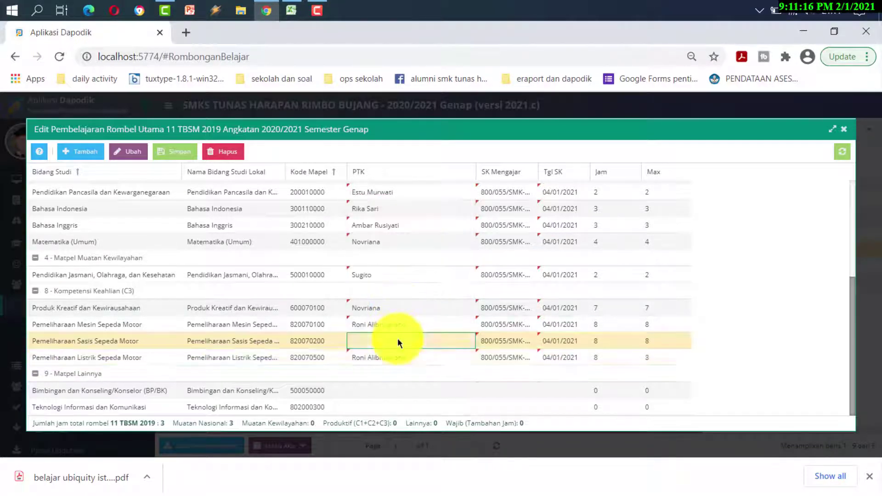
left_click(466, 341)
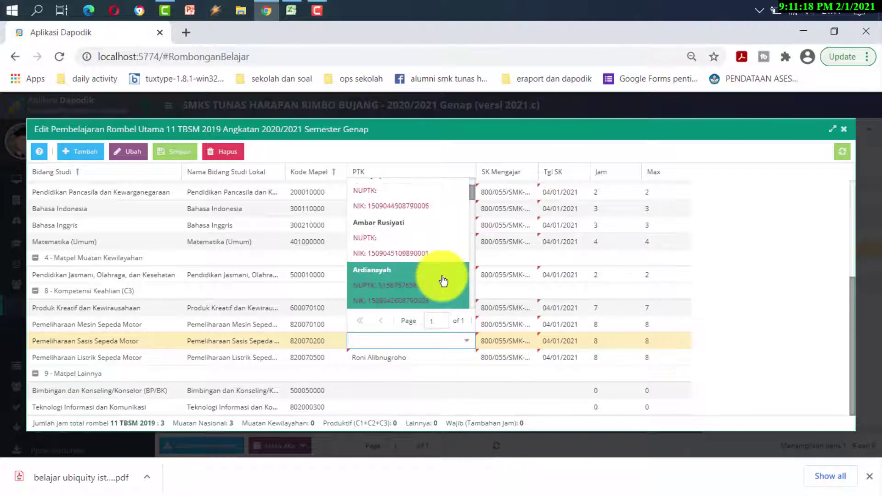
scroll(407, 214, "down", 1)
scroll(405, 212, "up", 1)
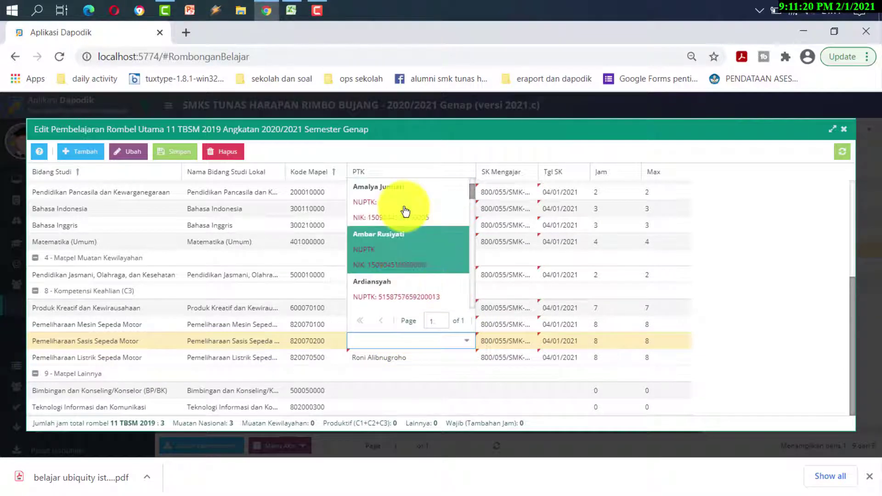
scroll(403, 223, "down", 1)
left_click(391, 282)
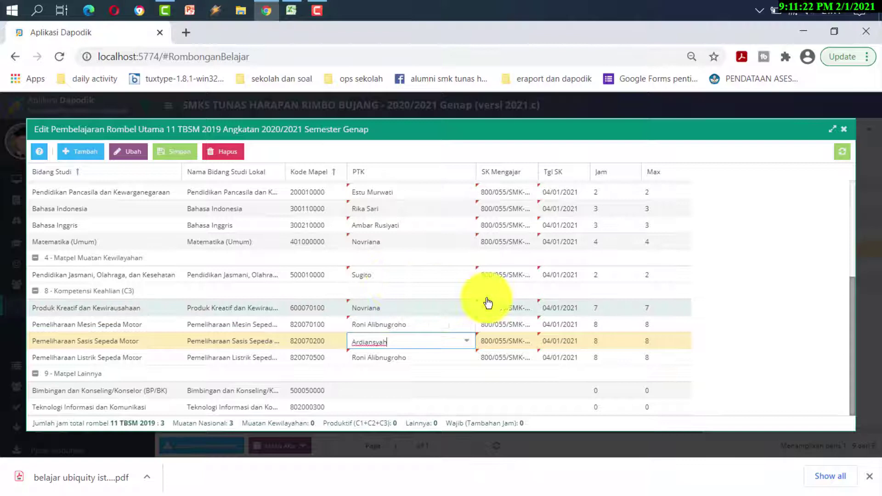
Step: Save the teaching assignments of 11 TBSM 2019 and close their editing window
left_click(743, 338)
left_click(193, 157)
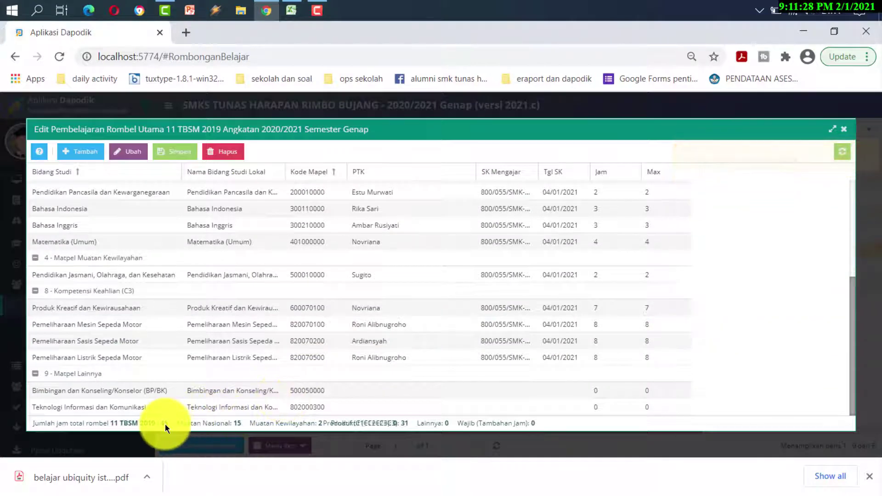
left_click(846, 130)
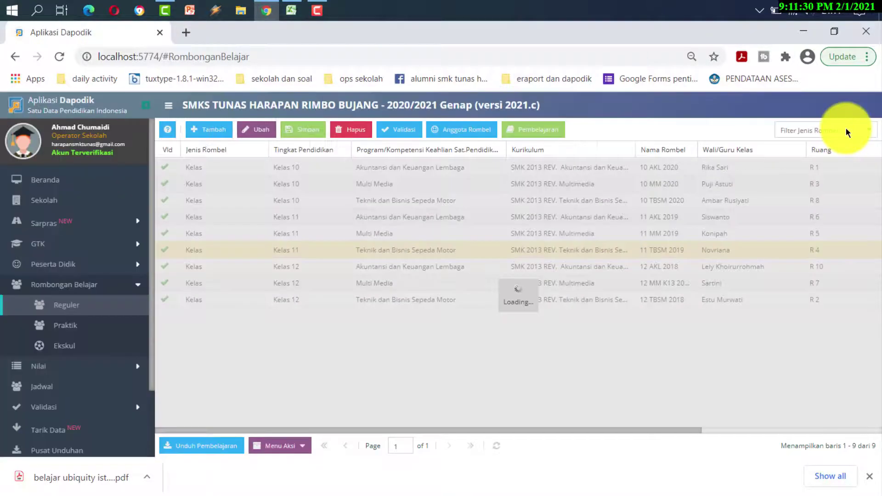
Step: In the Pembelajaran of 12 TBSM 2018, assign the workbook's number 2 Agama teacher to Pendidikan Agama Kristen dan Budi Pekerti with Tgl SK 04/01/2021
left_click(565, 303)
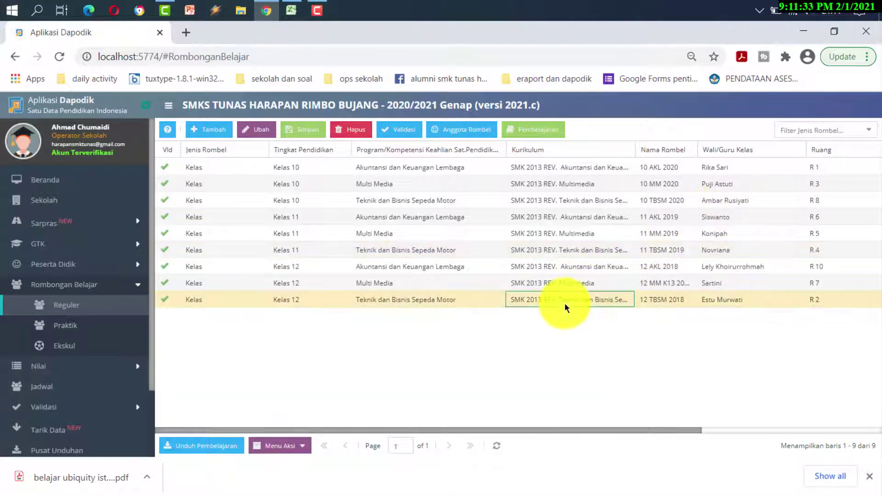
left_click(530, 132)
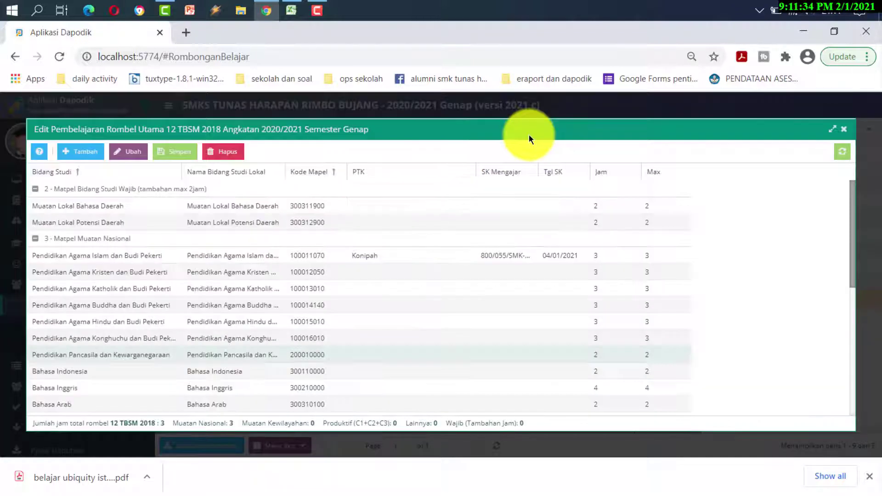
left_click(388, 272)
left_click(466, 272)
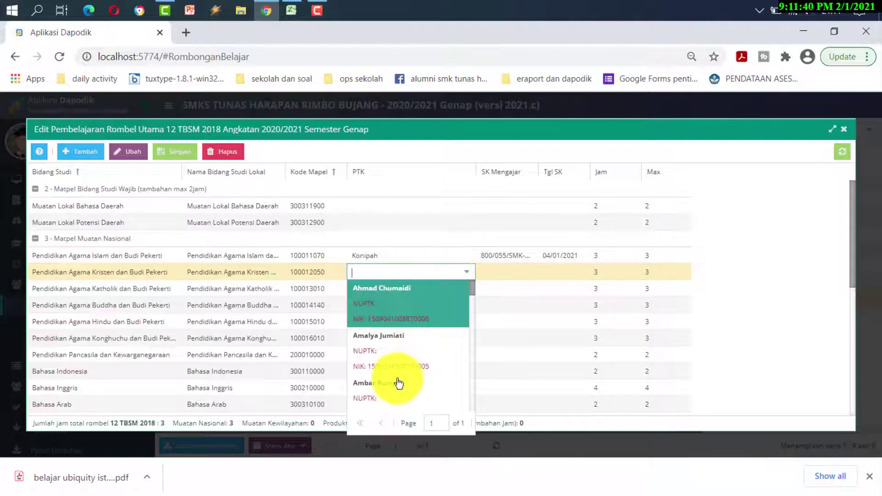
scroll(398, 384, "down", 15)
left_click(397, 381)
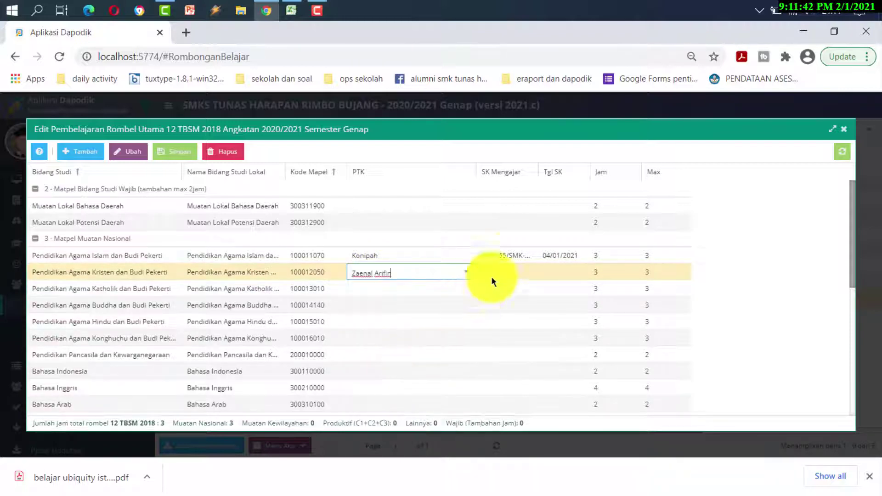
left_click(572, 272)
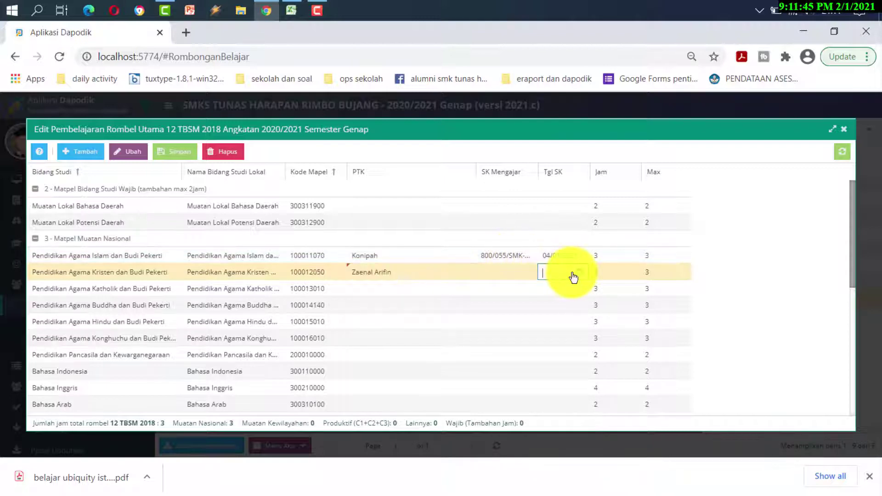
left_click(561, 299)
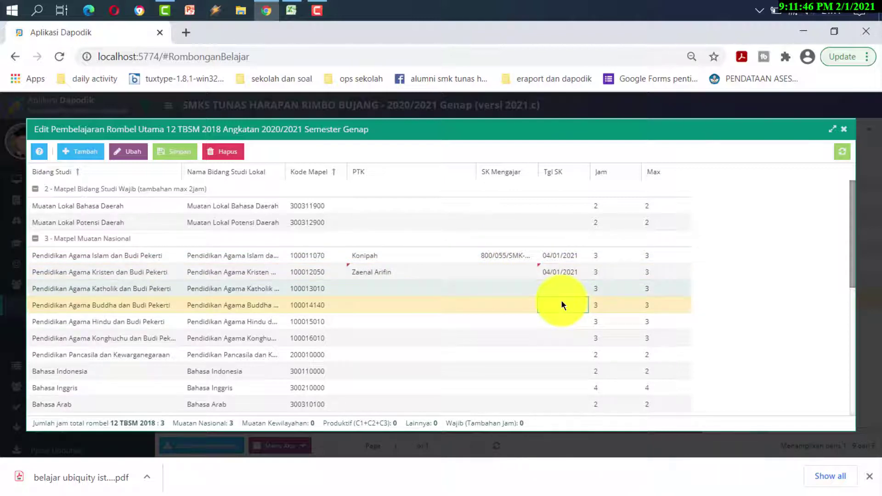
Step: Set Tgl SK to 04/01/2021 for Pendidikan Pancasila dan Kewarganegaraan, Bahasa Indonesia and Bahasa Inggris
left_click(562, 355)
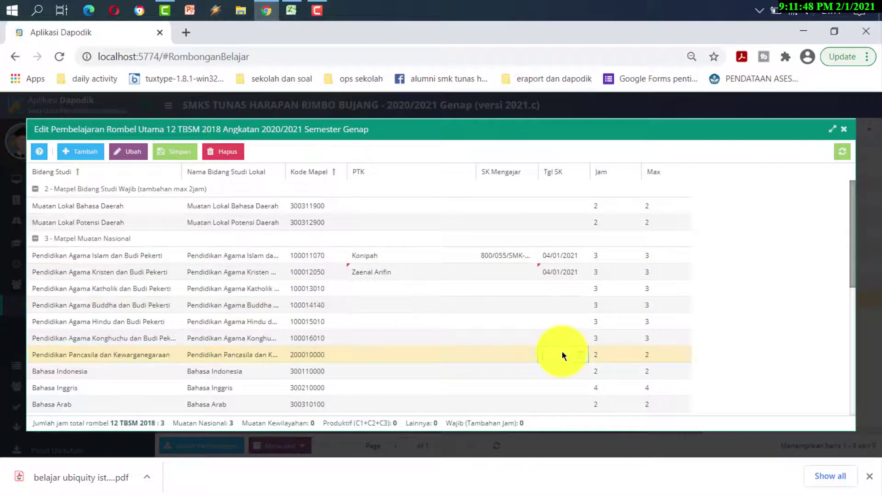
left_click(563, 370)
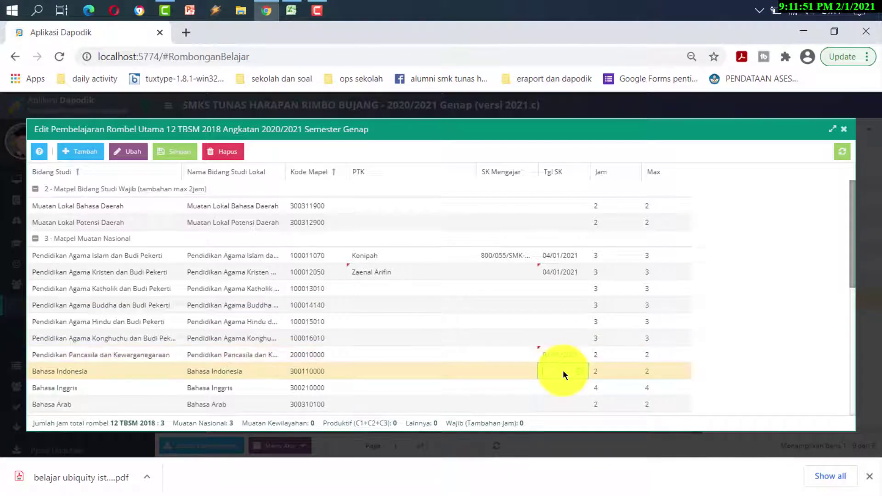
left_click(559, 385)
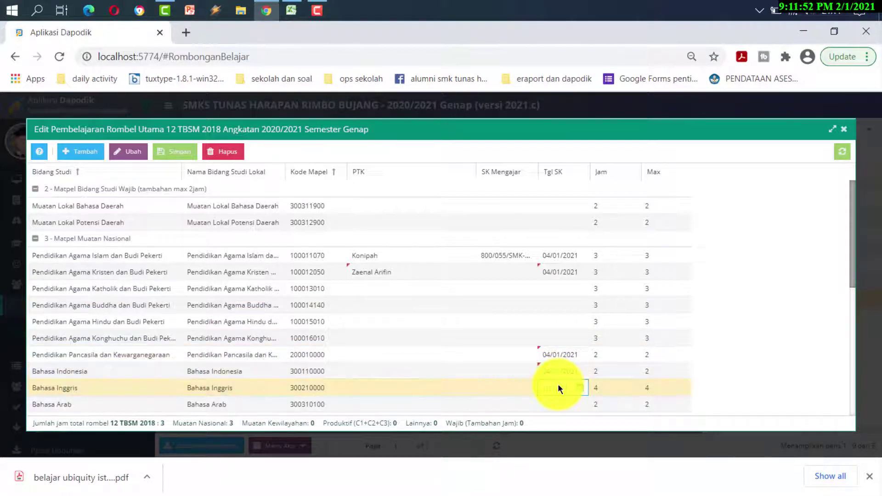
scroll(484, 363, "down", 5)
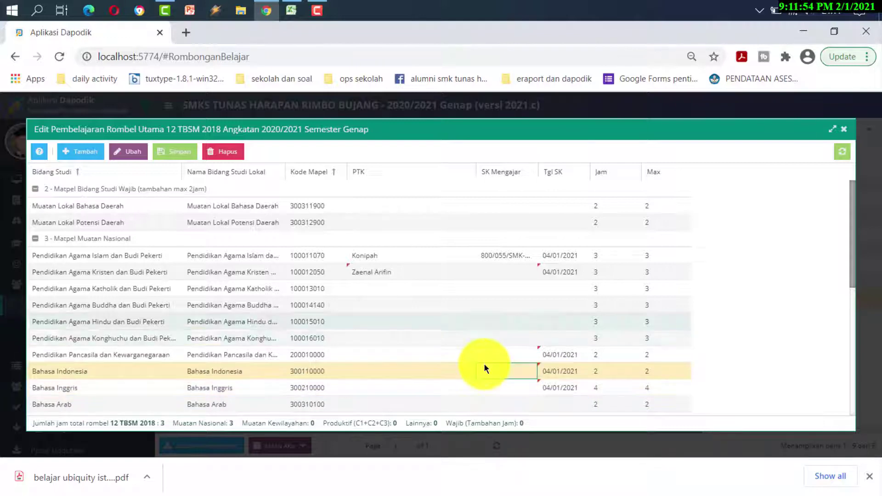
scroll(484, 363, "up", 5)
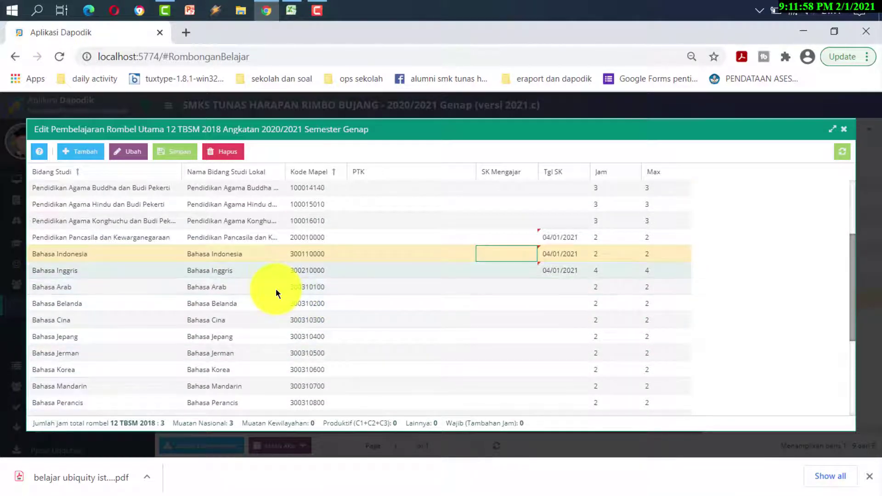
Step: Set Tgl SK to 04/01/2021 for all five Kompetensi Keahlian (C3) subjects, from Produk Kreatif dan Kewirausahaan through Pemeliharaan Listrik Sepeda Motor
scroll(276, 291, "down", 5)
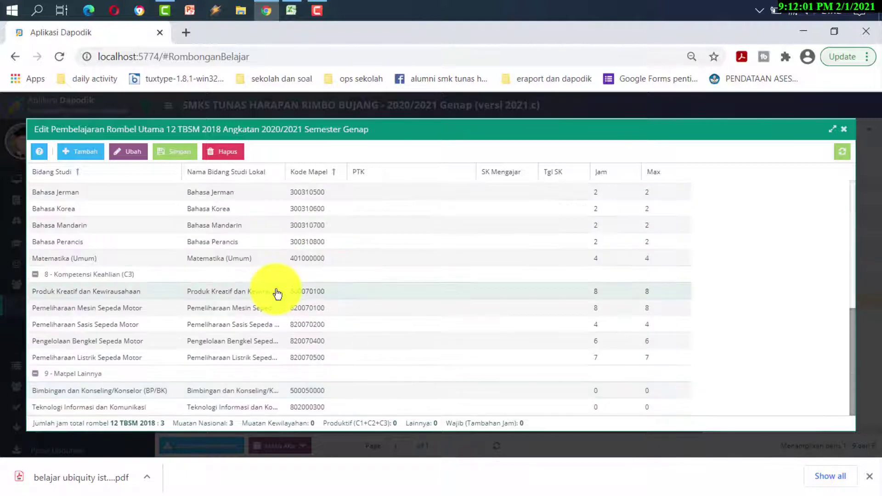
double_click(548, 293)
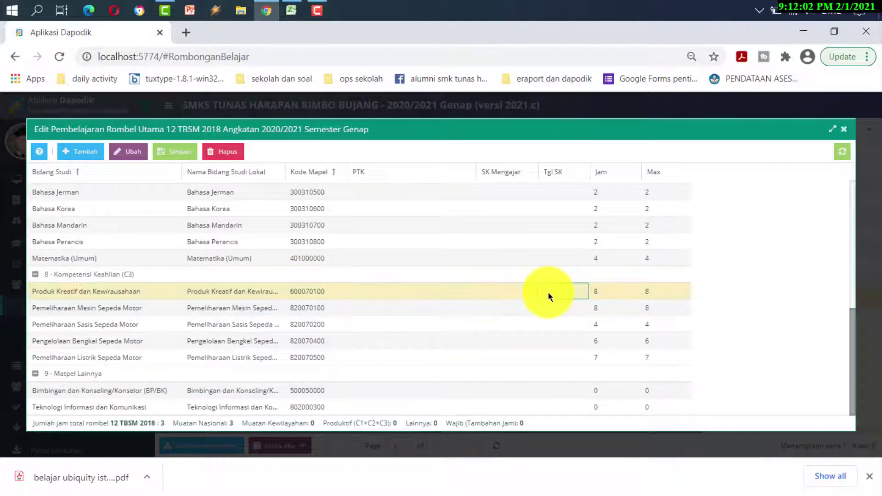
type("04/01/2021")
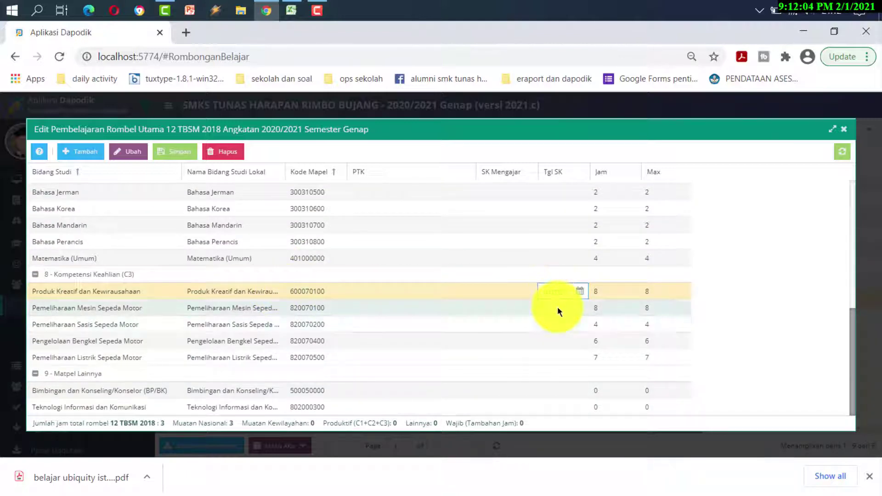
left_click(558, 307)
left_click(555, 325)
type("04/01/2021")
left_click(552, 340)
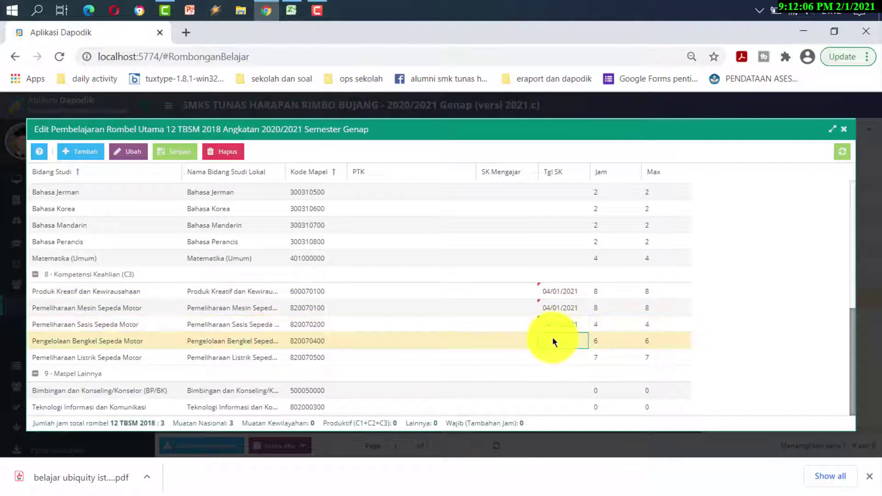
type("04/01/2021")
left_click(553, 357)
type("04/01/2021")
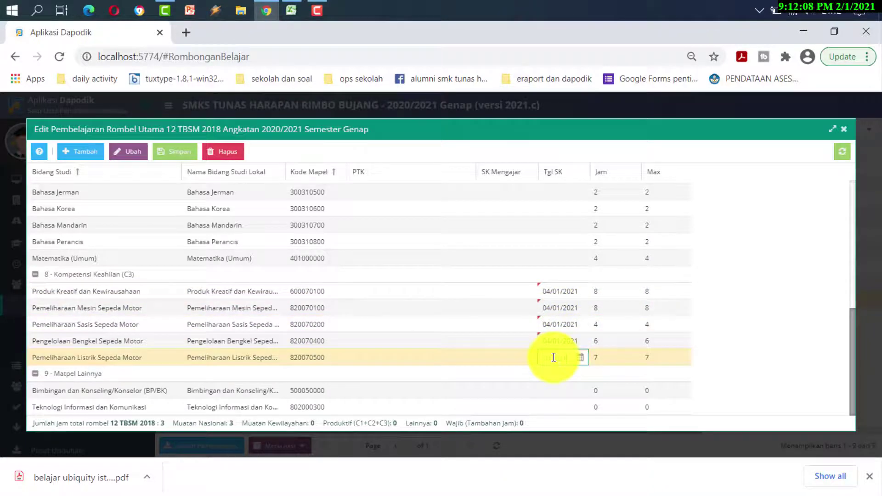
key("Return")
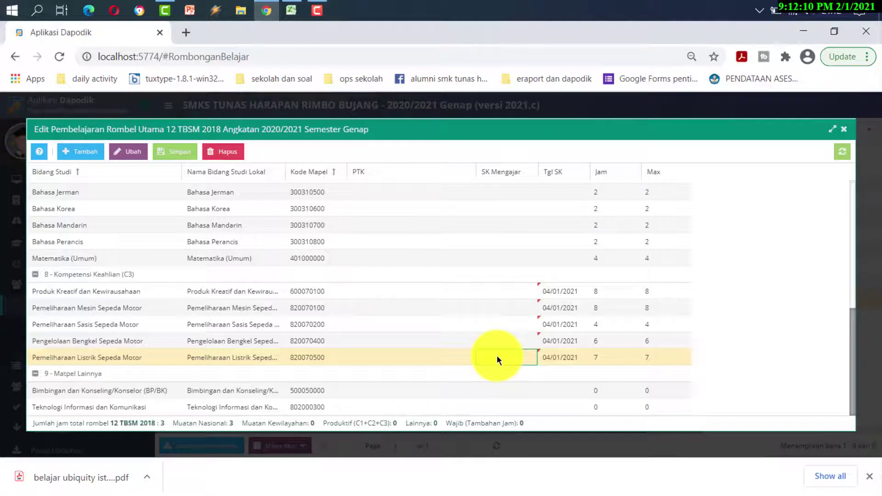
Step: Set Tgl SK to 04/01/2021 for Matematika (Umum)
scroll(497, 355, "up", 5)
scroll(497, 356, "down", 3)
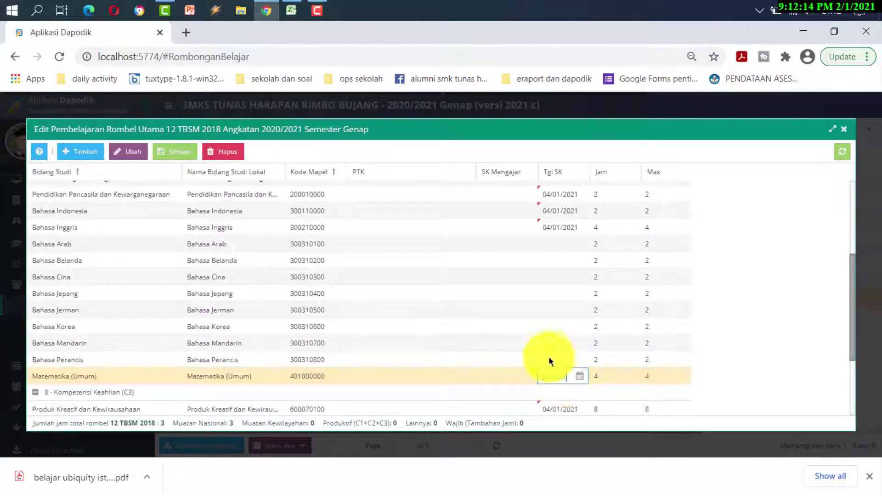
type("04/01/2021")
key("Return")
Step: Copy the SK Mengajar number from Pendidikan Agama Islam to Pendidikan Agama Kristen, Pendidikan Pancasila dan Kewarganegaraan, Bahasa Inggris and Bahasa Indonesia
scroll(542, 349, "up", 3)
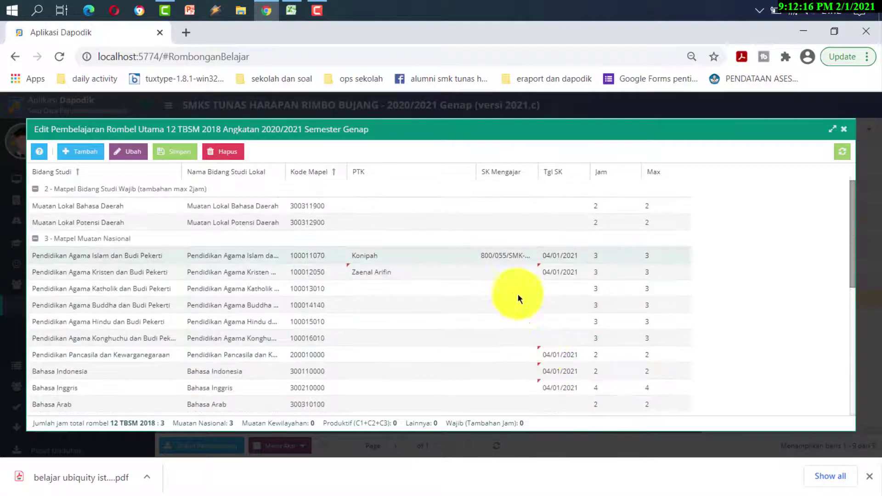
double_click(498, 254)
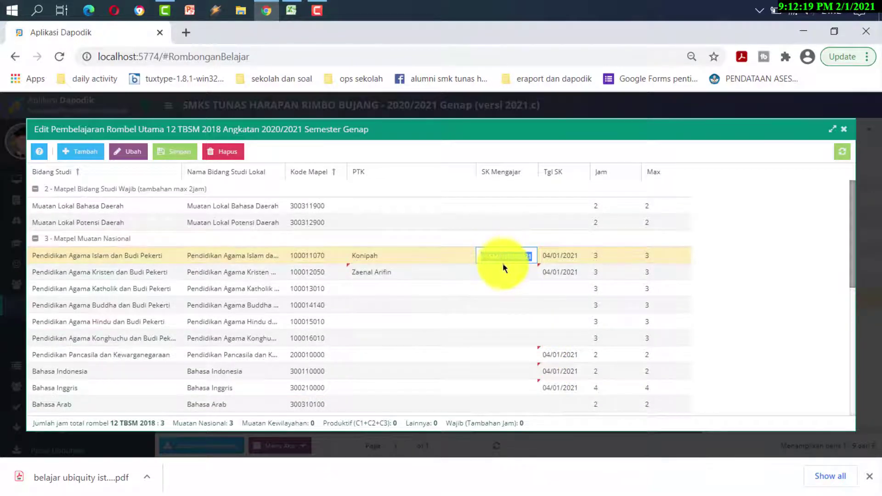
double_click(503, 264)
key("ctrl+v")
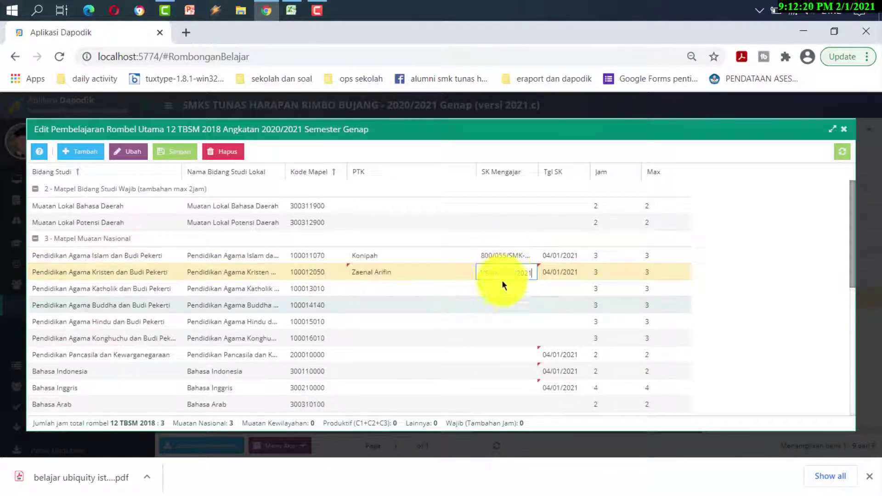
double_click(495, 353)
key("ctrl+v")
double_click(497, 379)
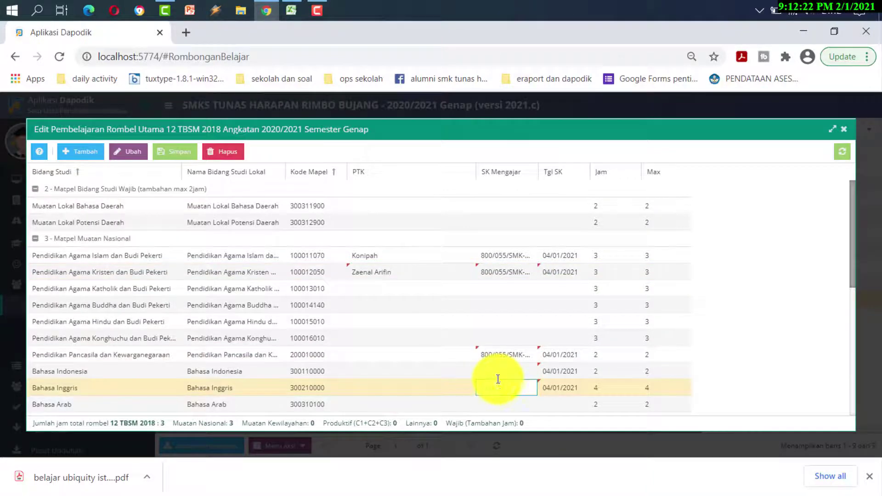
key("ctrl+v")
double_click(497, 375)
key("ctrl+v")
scroll(498, 375, "down", 3)
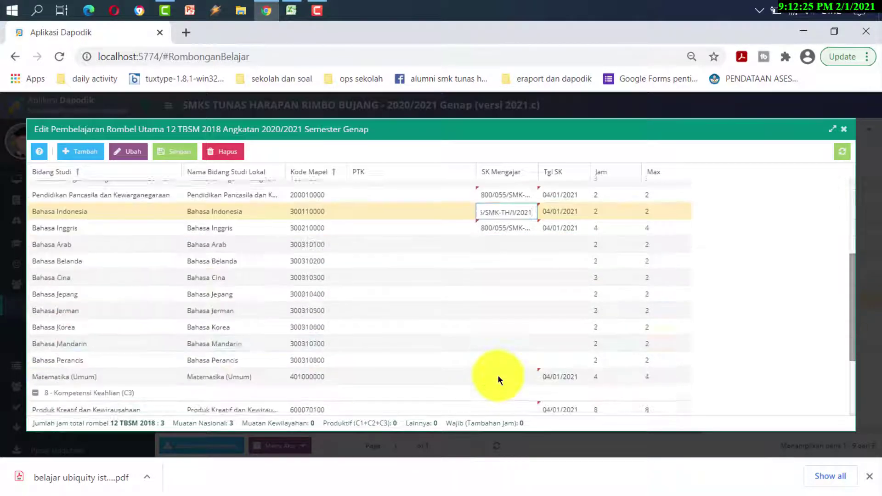
Step: Enter the same SK Mengajar number, 800/055/SMK-TH/I/2021, for Produk Kreatif dan Kewirausahaan and Matematika (Umum)
double_click(503, 370)
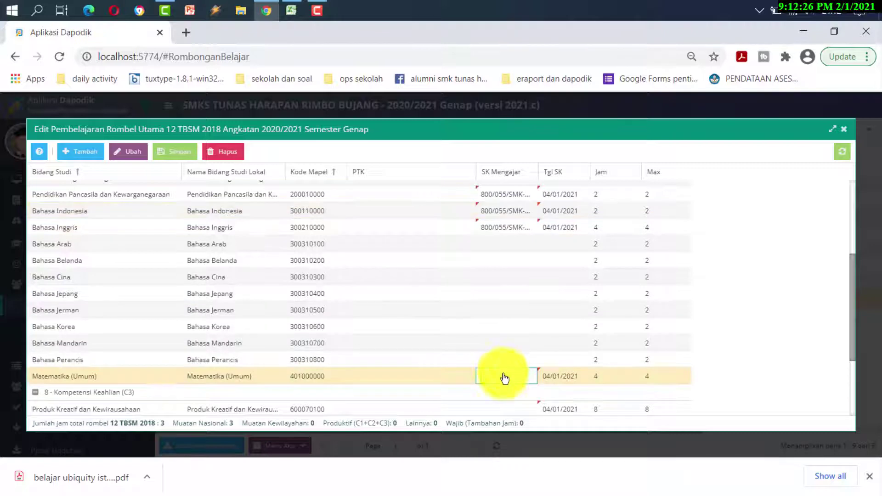
double_click(501, 409)
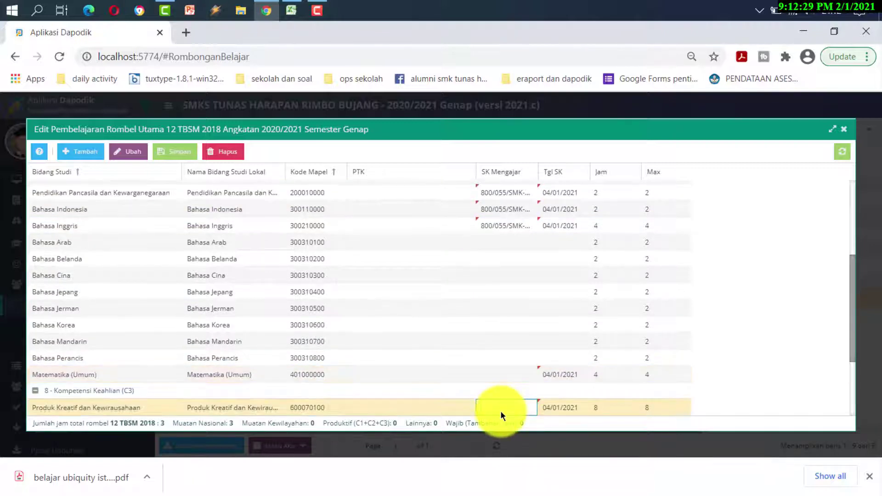
key("ctrl+v")
scroll(501, 410, "down", 3)
double_click(498, 260)
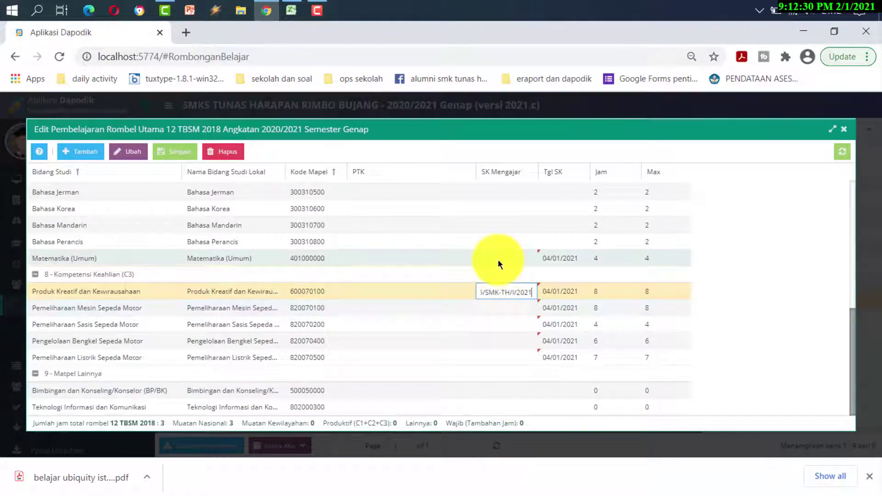
key("ctrl+v")
Step: Set SK Mengajar to 800/055/SMK-TH/I/2021 for Pemeliharaan Mesin, Pemeliharaan Sasis, Pengelolaan Bengkel and Pemeliharaan Listrik Sepeda Motor
double_click(495, 311)
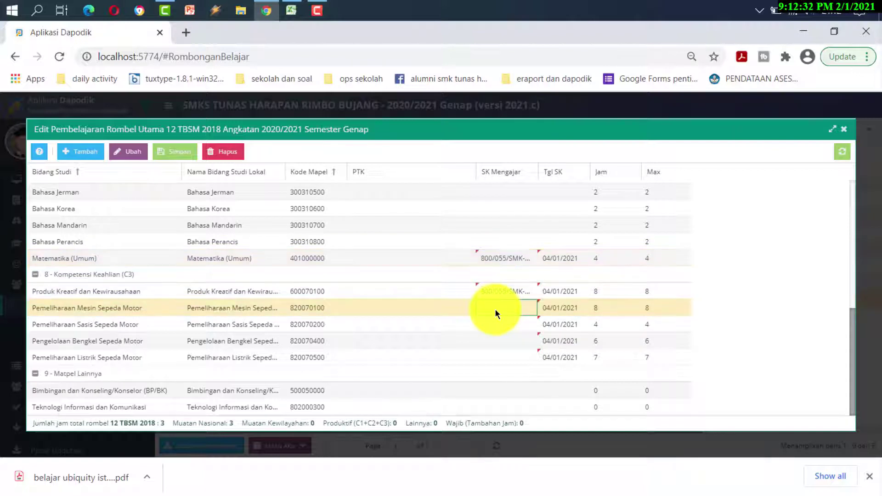
type("800/055/SMK-TH/I/2021")
double_click(495, 323)
type("800/055/SMK-TH/I/2021")
double_click(500, 342)
type("800/055/SMK-TH/I/2021")
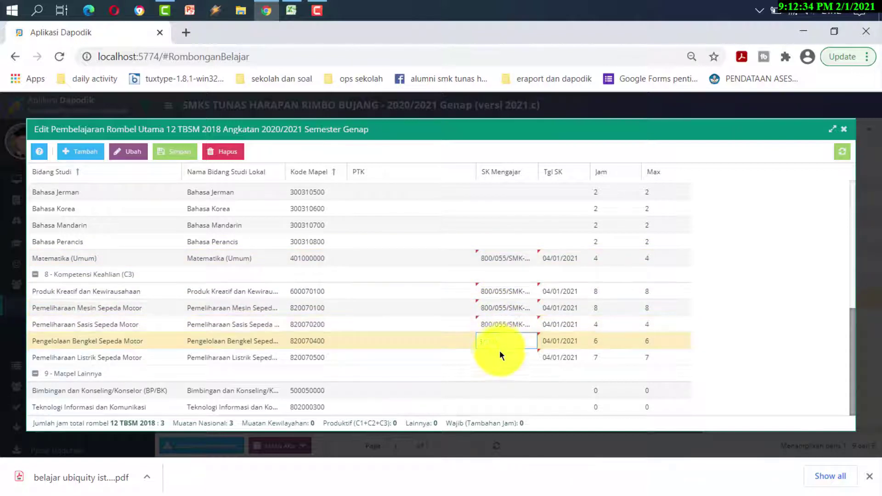
double_click(500, 358)
type("800/055/SMK-TH/I/2021")
left_click(425, 323)
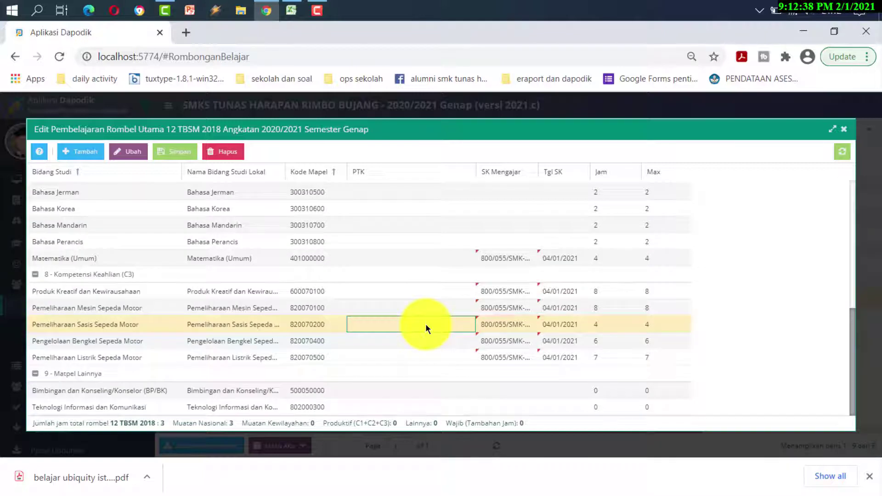
Step: Look up the XII OT teacher of Produk Kreatif dan KWU in the Excel duty sheet and assign that teacher as PTK for Produk Kreatif dan Kewirausahaan
left_click(368, 292)
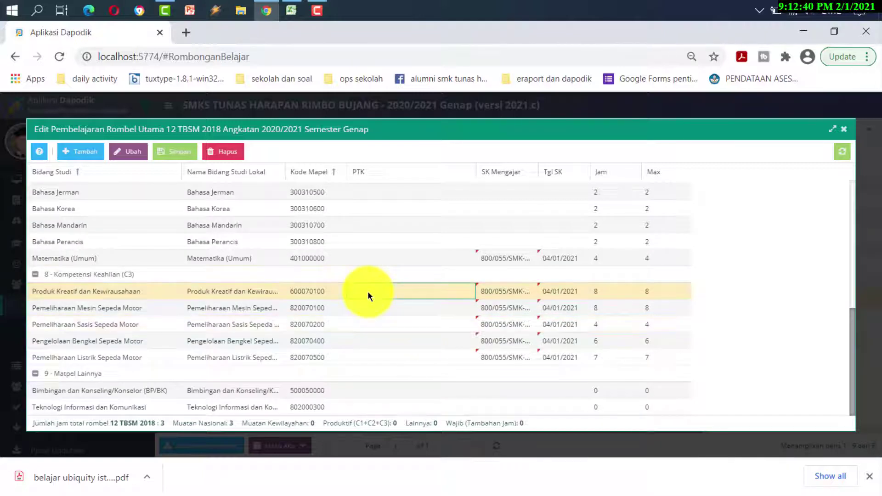
key("alt+Tab")
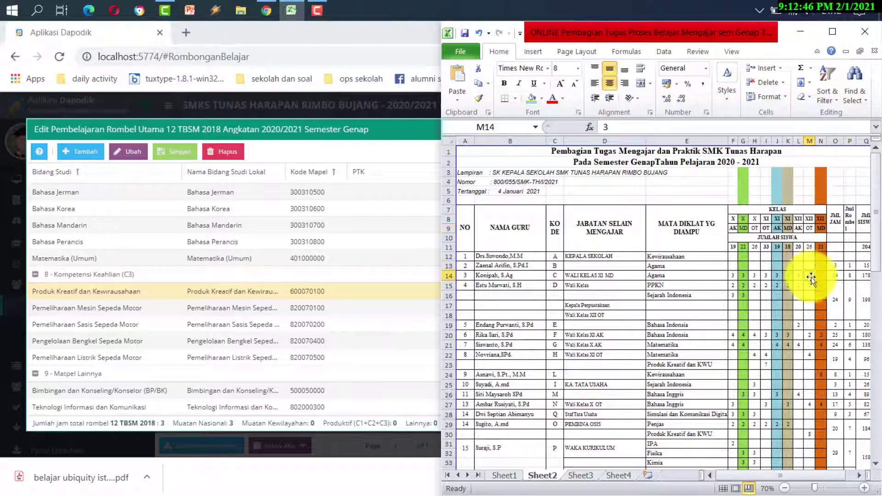
left_click(809, 295)
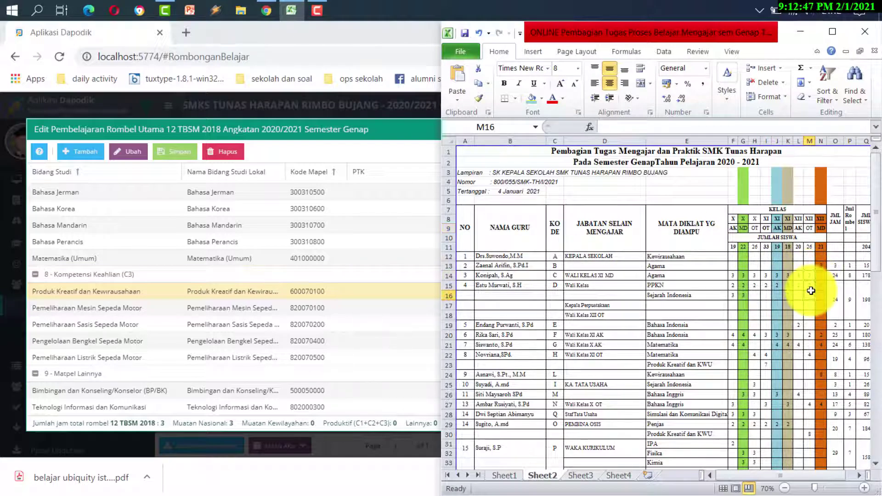
left_click(809, 334)
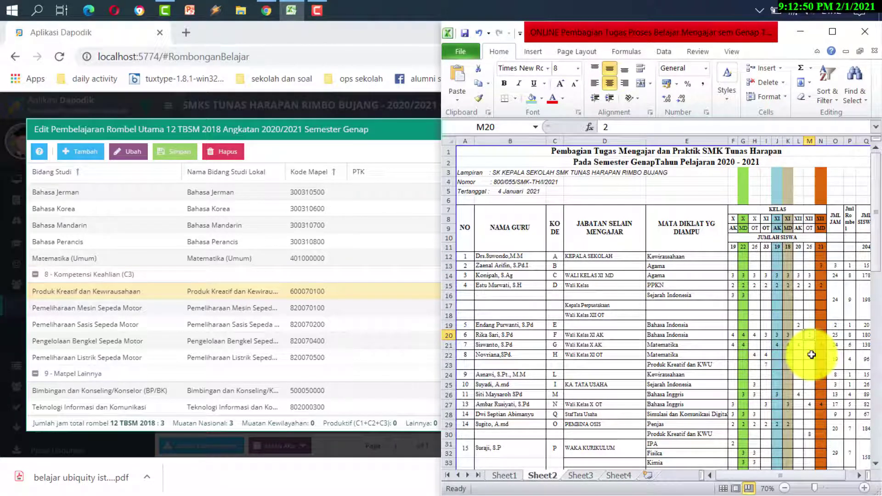
left_click(808, 406)
scroll(827, 422, "down", 2)
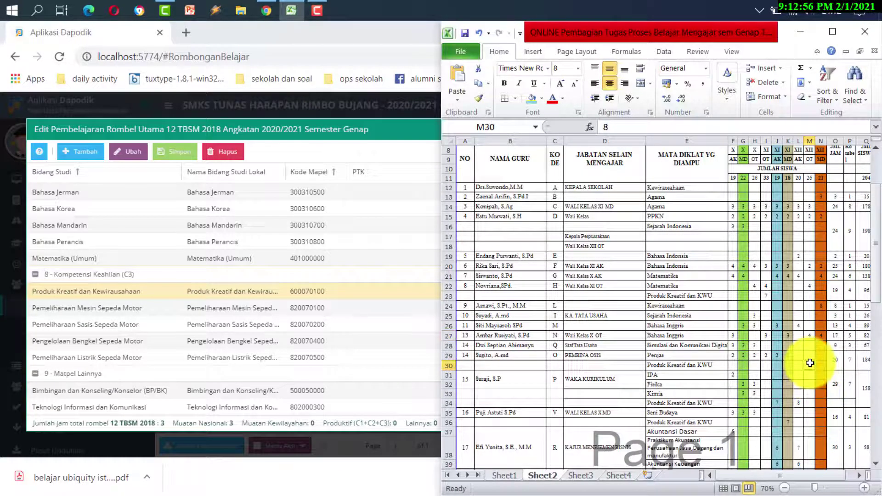
left_click(317, 326)
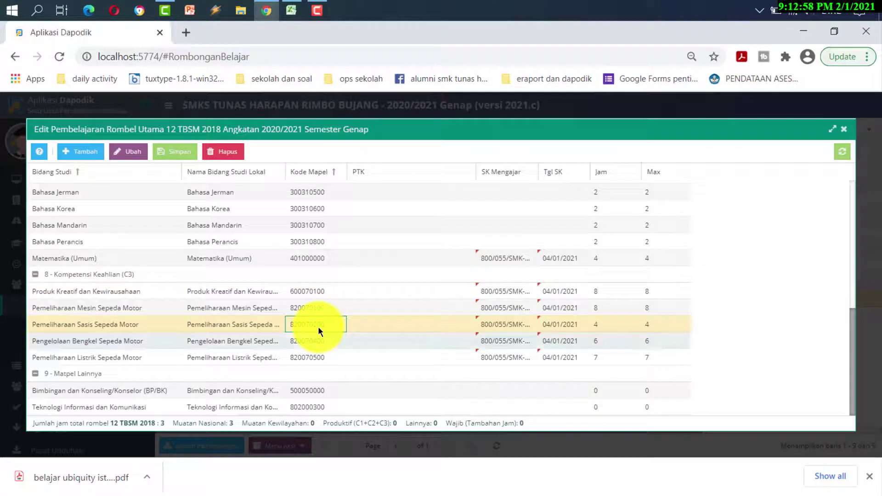
left_click(394, 294)
left_click(457, 294)
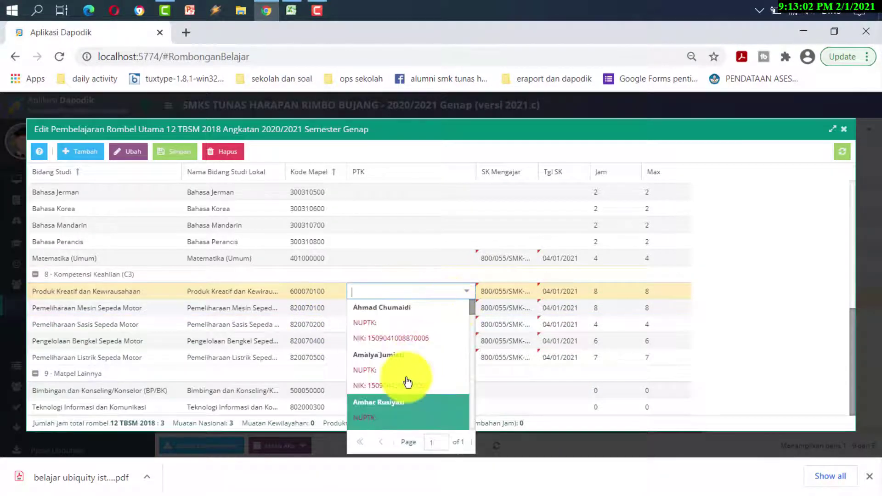
scroll(407, 382, "down", 5)
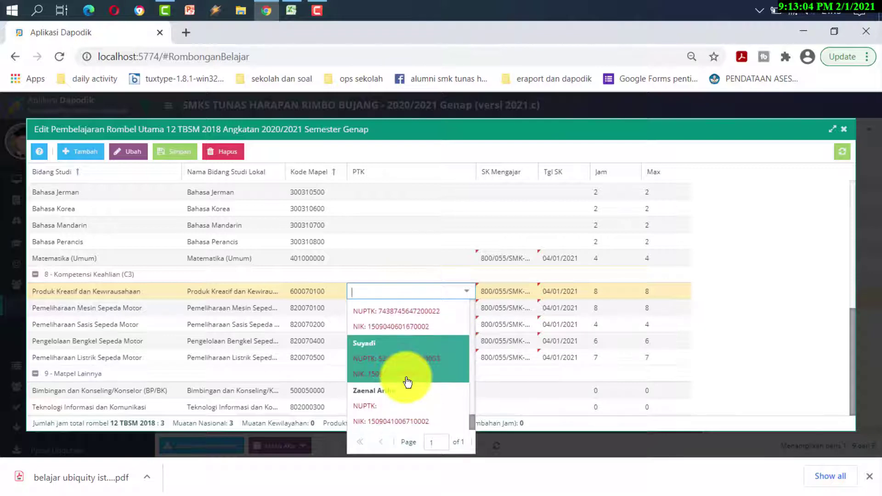
scroll(407, 383, "up", 3)
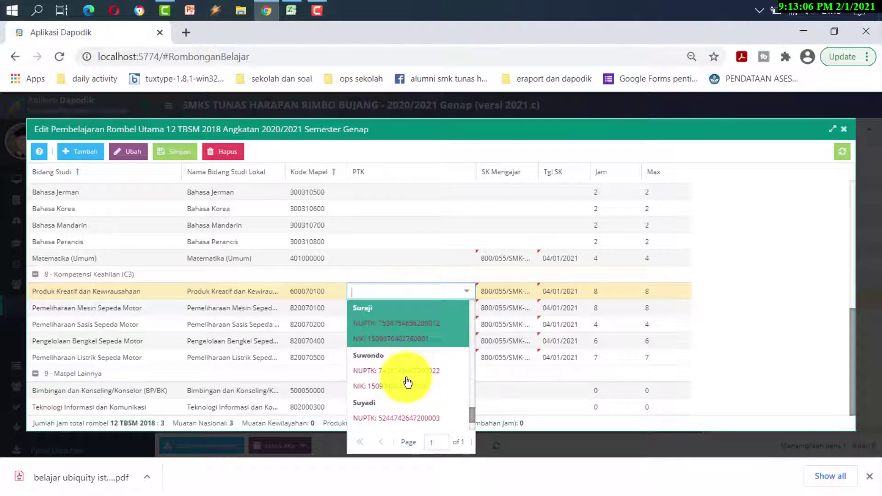
scroll(408, 317, "up", 1)
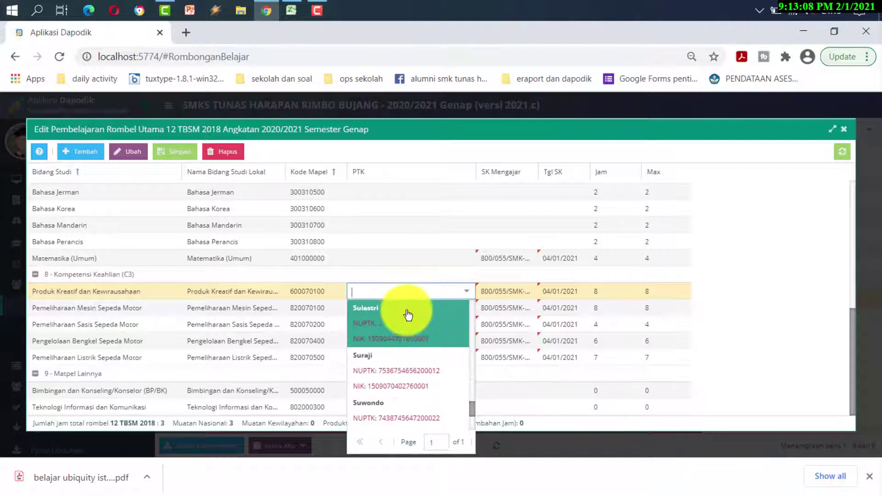
left_click(408, 316)
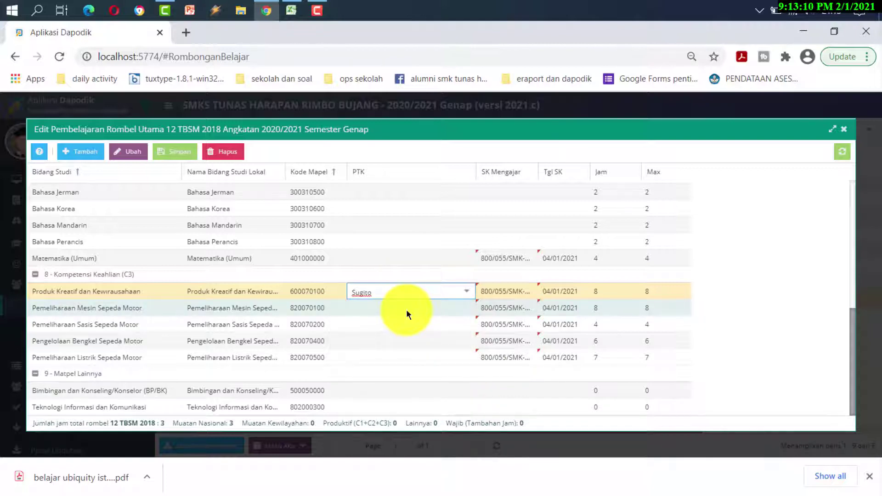
Step: Assign the XII OT mathematics teacher, who is Wali Kelas XI OT in the duty sheet, as PTK for Matematika (Umum)
left_click(376, 256)
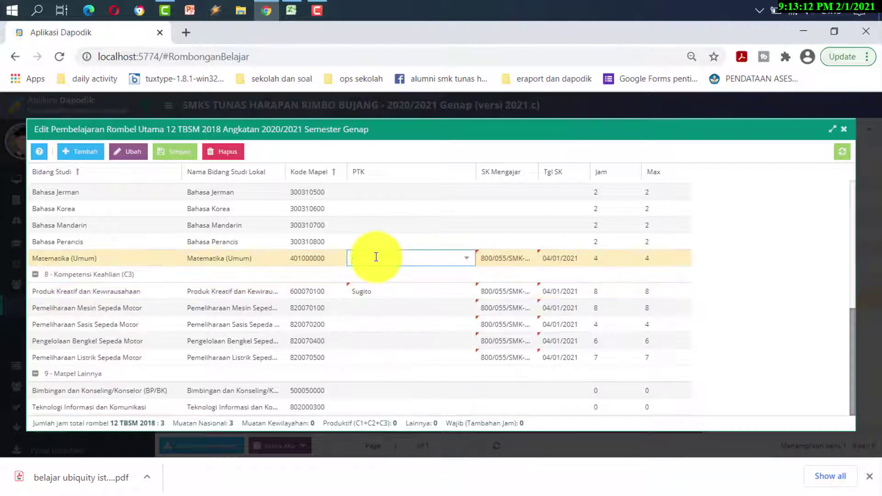
left_click(466, 258)
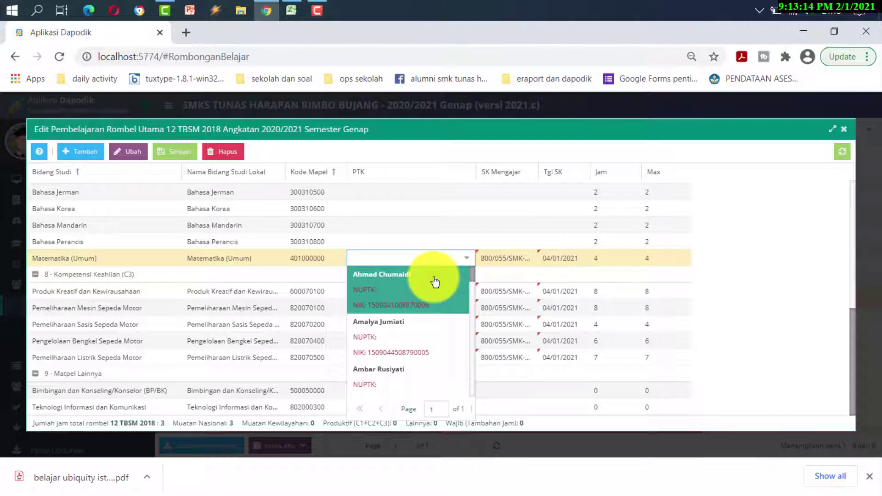
scroll(435, 282, "down", 3)
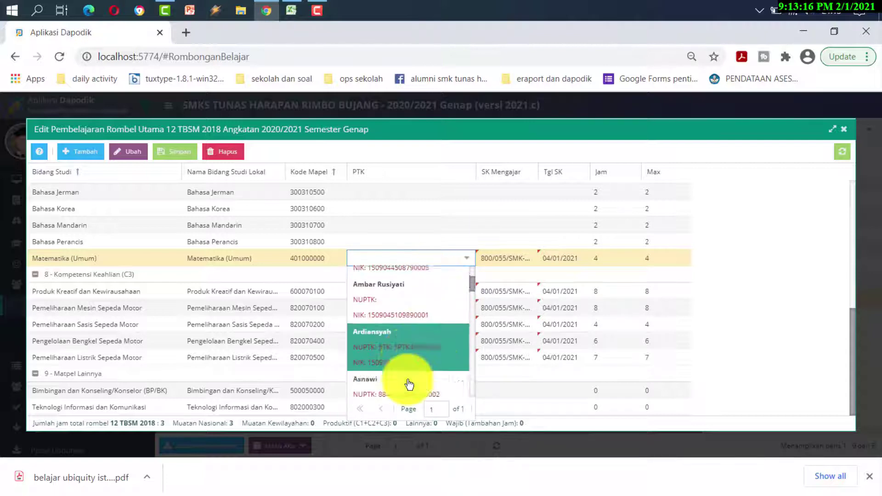
scroll(409, 384, "down", 10)
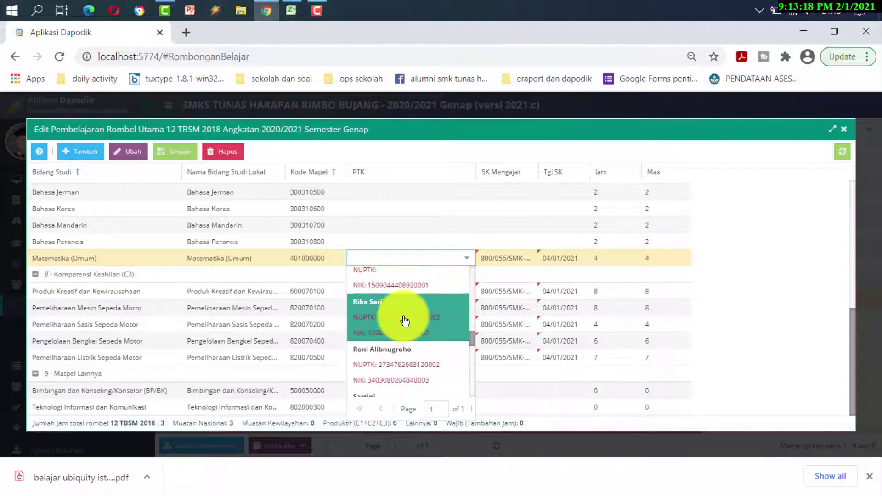
scroll(404, 320, "up", 3)
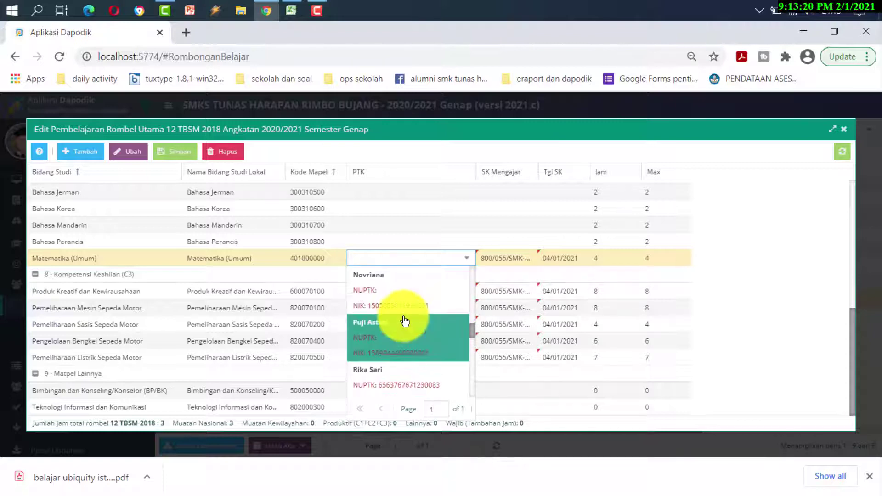
left_click(394, 290)
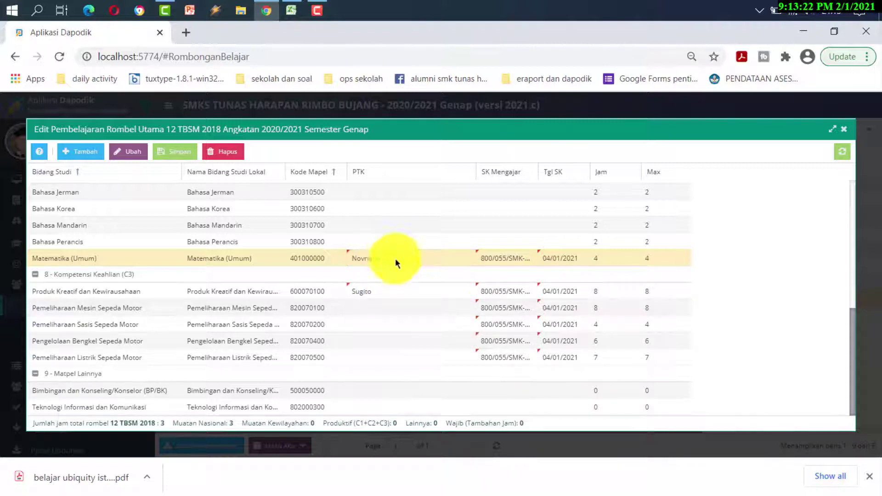
Step: Assign the XII OT English teacher, who is Wali Kelas X OT in the duty sheet, as PTK for Bahasa Inggris
scroll(445, 315, "up", 4)
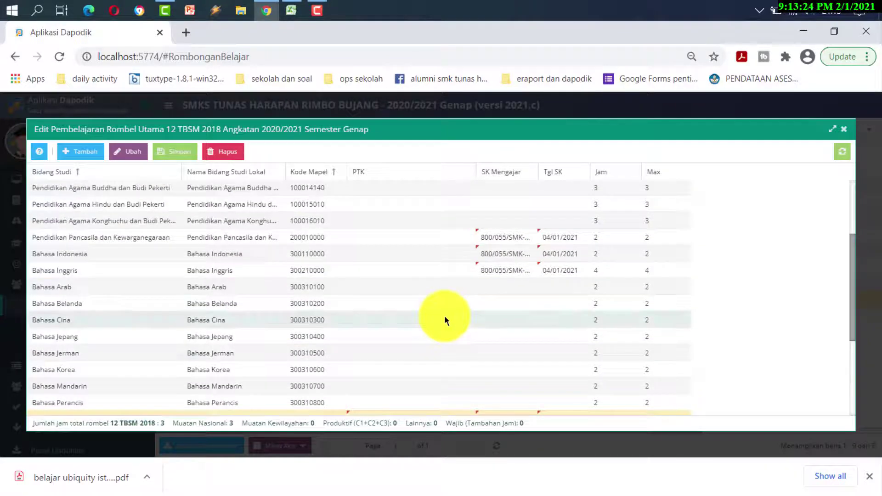
left_click(394, 272)
left_click(467, 276)
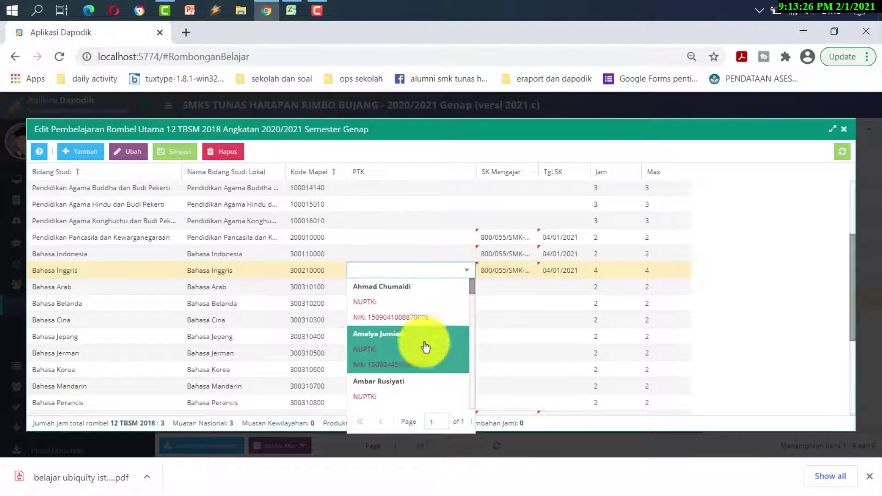
left_click(399, 386)
Step: Select the Indonesian language teacher as PTK for Bahasa Indonesia
left_click(406, 253)
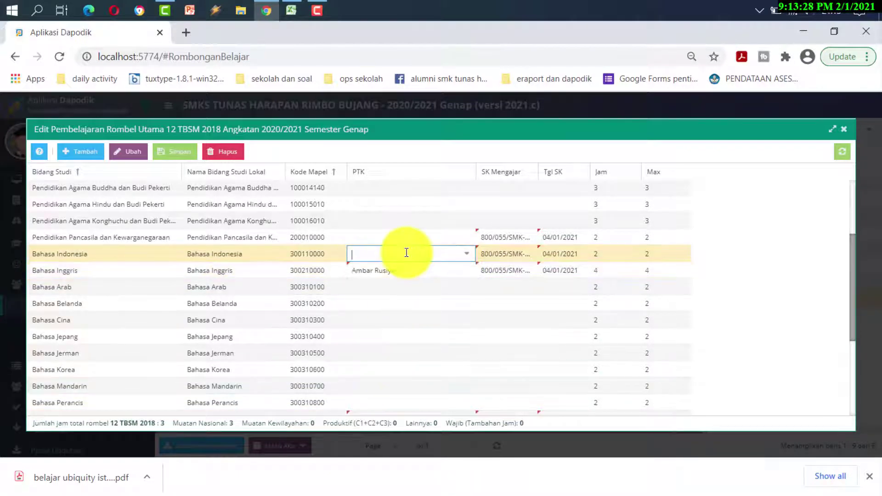
left_click(468, 255)
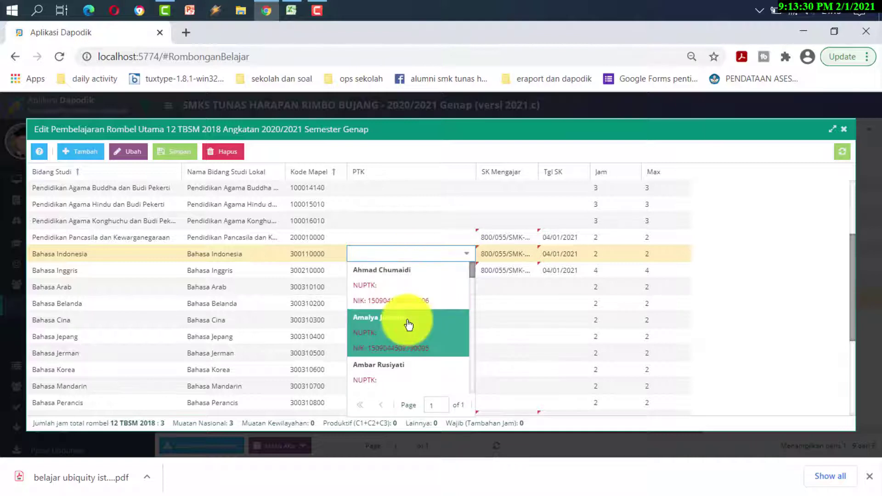
scroll(408, 325, "down", 3)
scroll(408, 325, "down", 3)
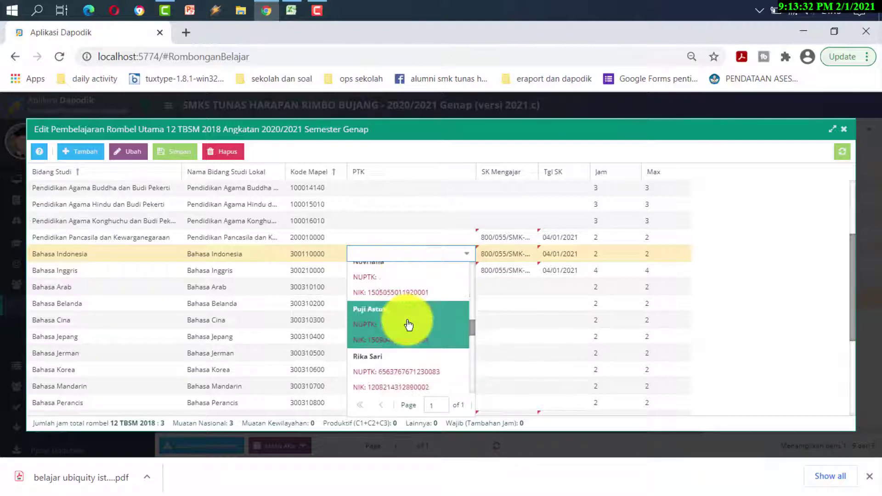
left_click(411, 362)
Step: Select the civics teacher as PTK for Pendidikan Pancasila dan Kewarganegaraan
left_click(432, 238)
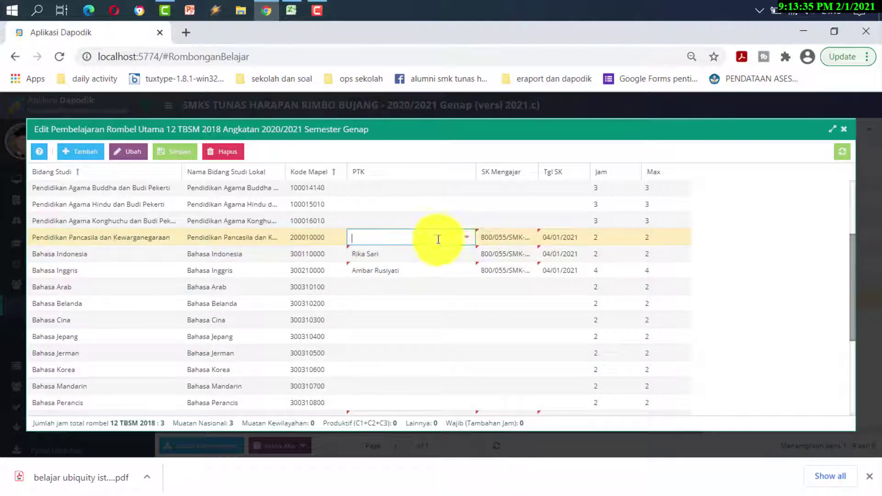
left_click(471, 238)
scroll(406, 339, "down", 5)
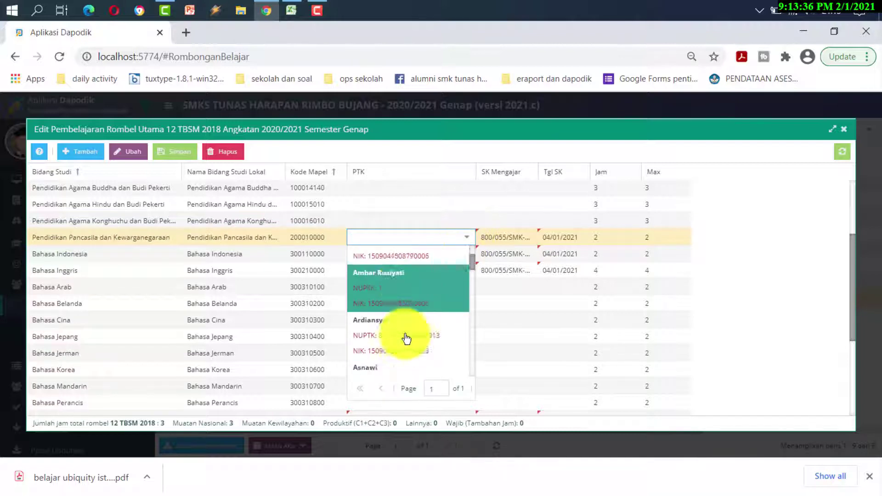
scroll(407, 339, "down", 2)
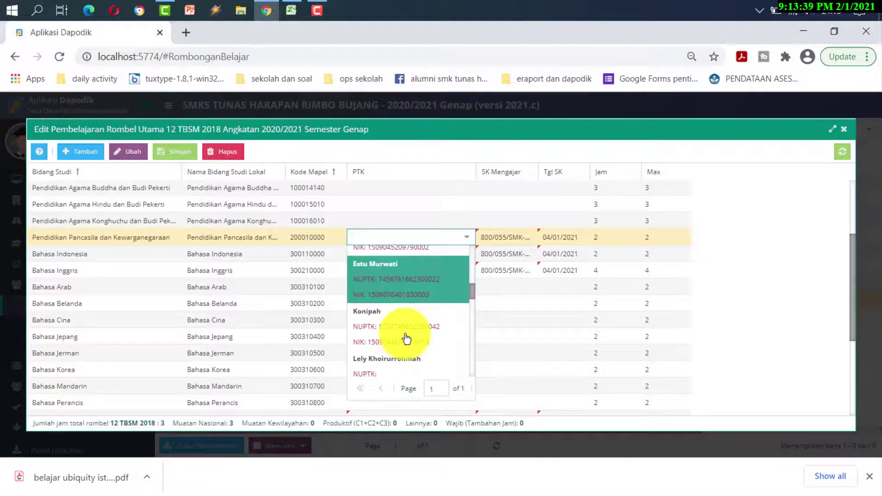
left_click(400, 285)
scroll(401, 285, "up", 3)
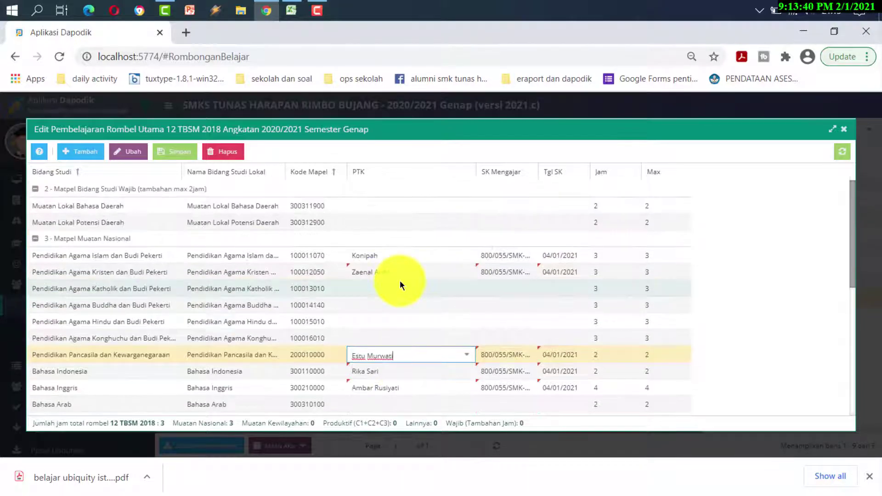
Step: Switch to the Excel duty sheet and look up the XII OT teachers of the motorcycle maintenance and workshop management subjects
scroll(399, 284, "down", 6)
key("Down")
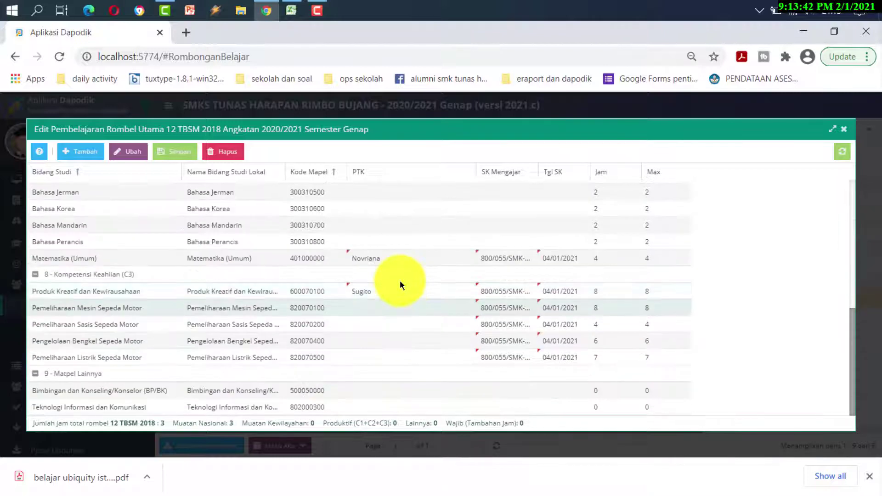
left_click(399, 306)
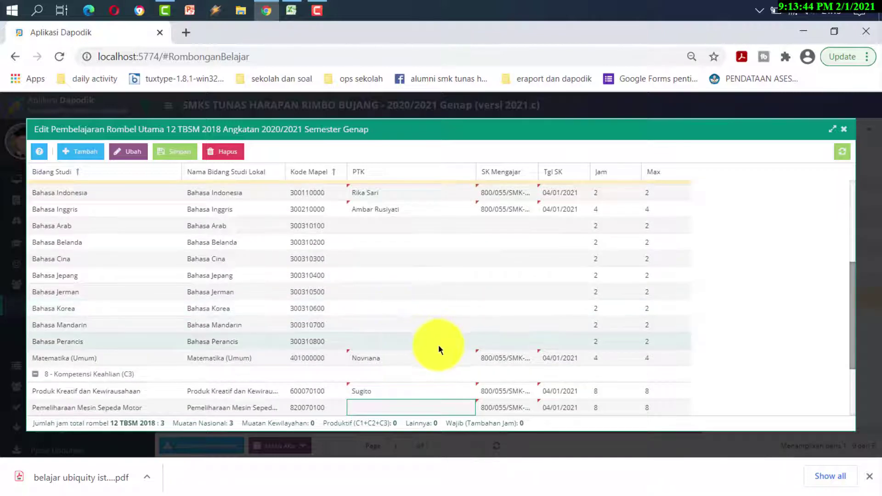
key("alt+Tab")
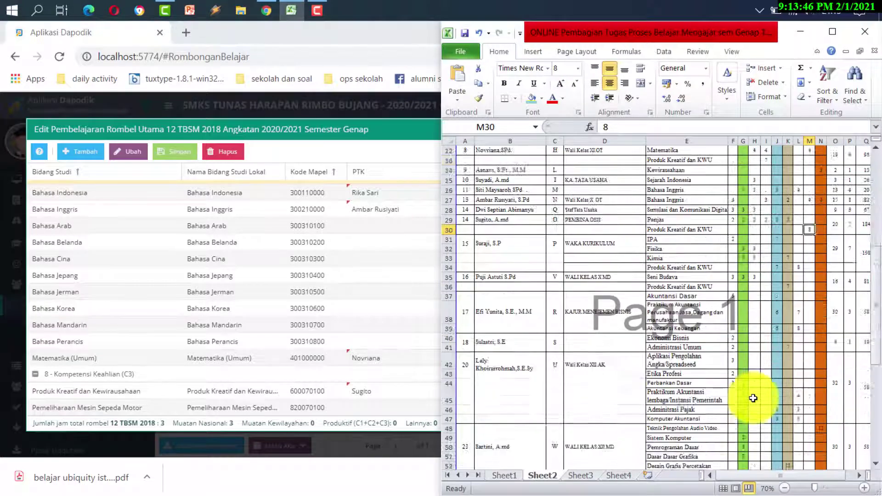
scroll(752, 398, "down", 9)
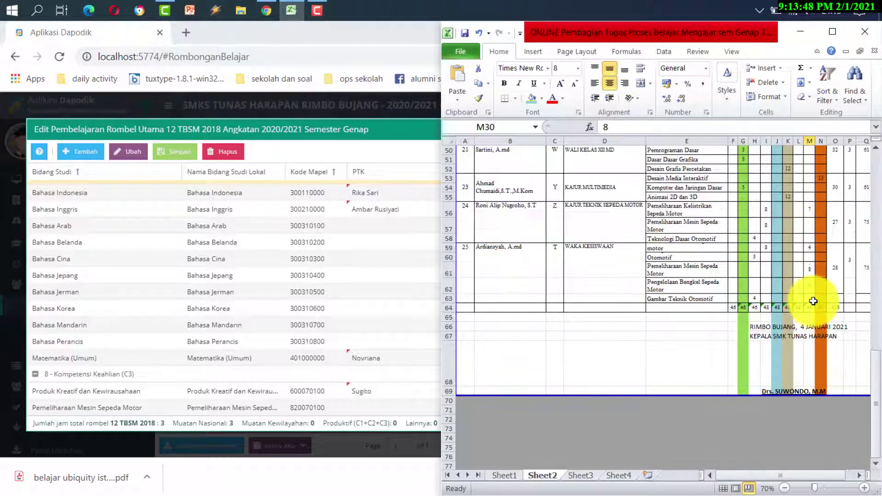
scroll(813, 301, "up", 2)
left_click(810, 360)
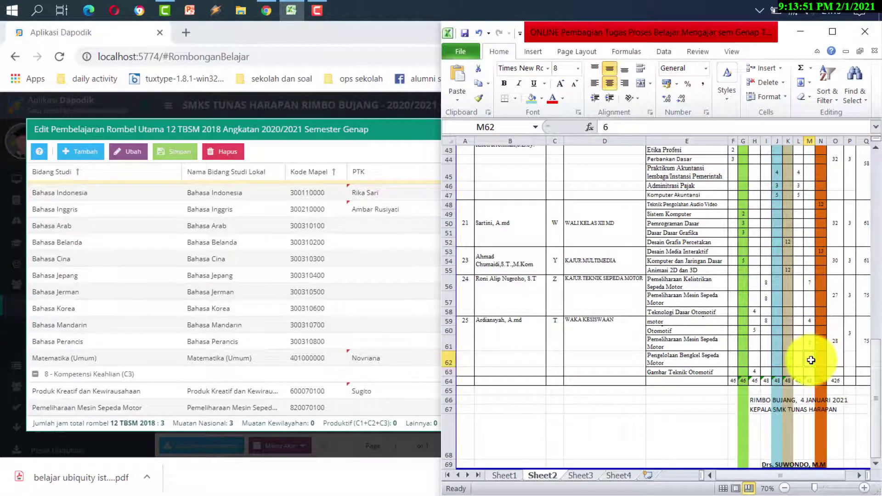
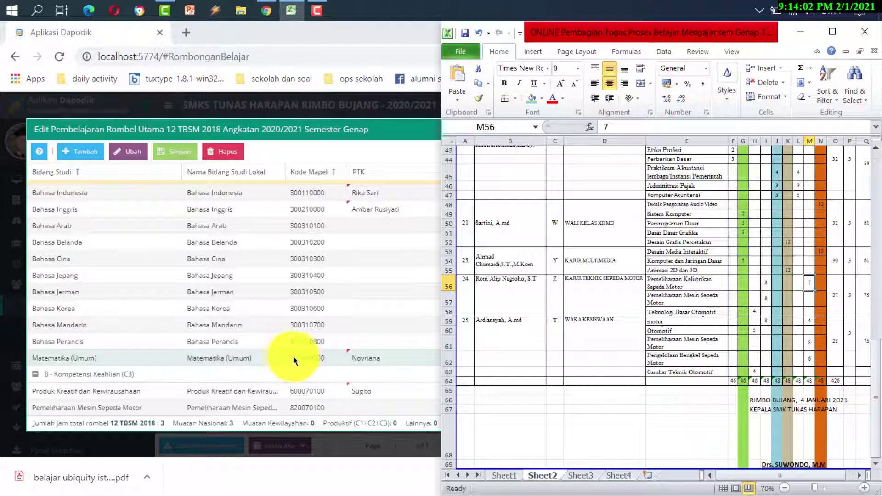
Step: Return to Dapodik and assign the Kajur Teknik Sepeda Motor teacher as PTK for Pemeliharaan Listrik Sepeda Motor
left_click(365, 318)
scroll(365, 318, "down", 2)
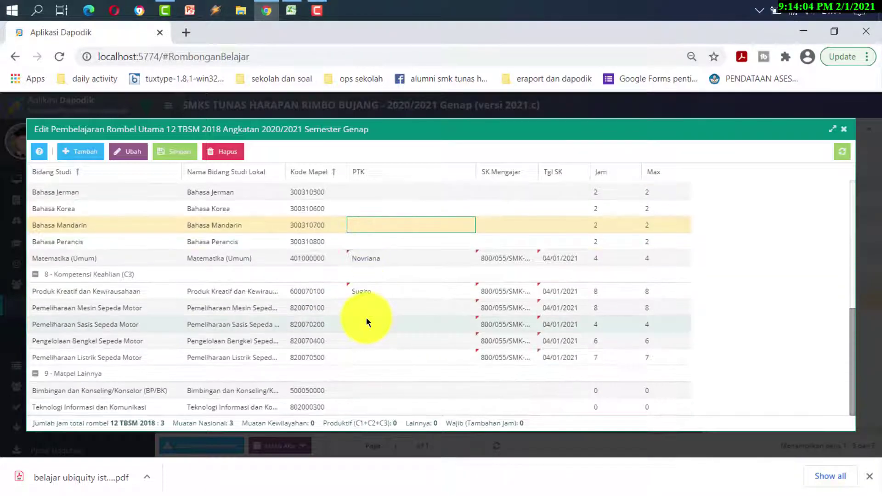
left_click(362, 304)
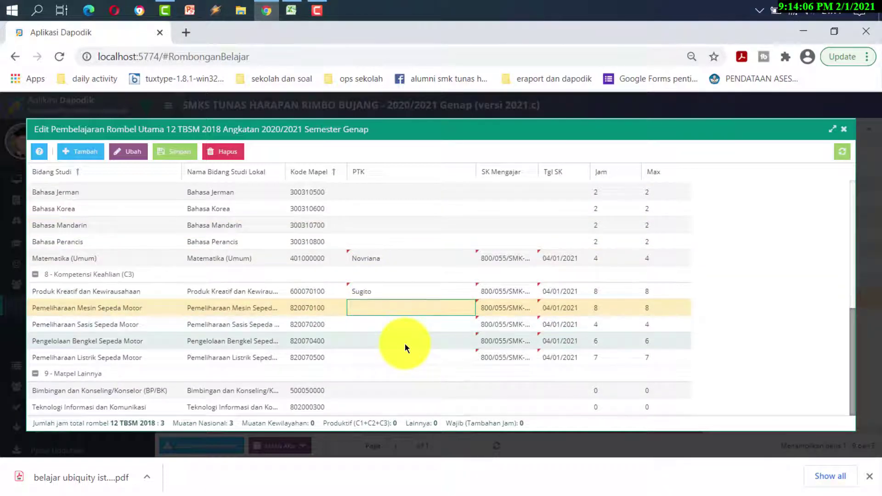
left_click(405, 357)
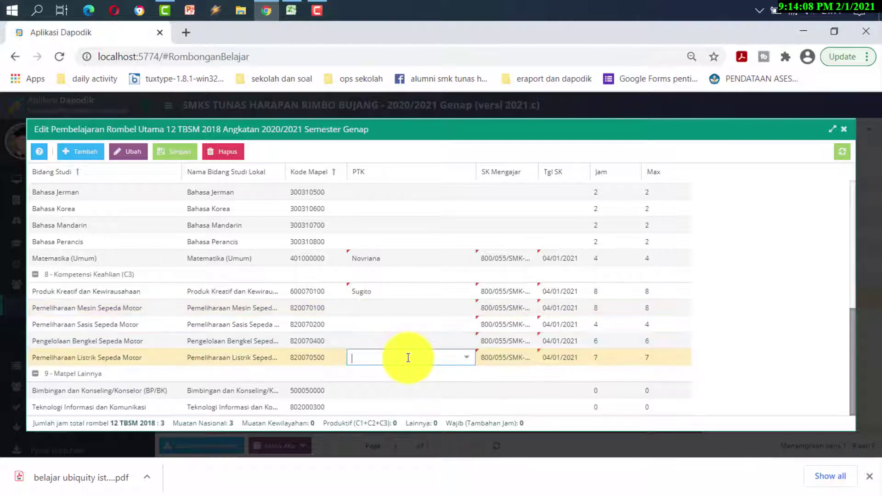
left_click(468, 360)
scroll(408, 305, "down", 5)
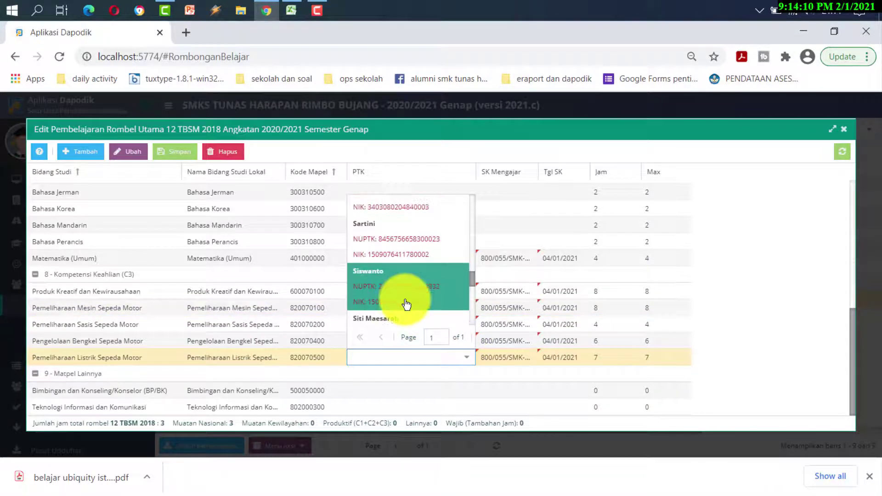
scroll(407, 305, "up", 3)
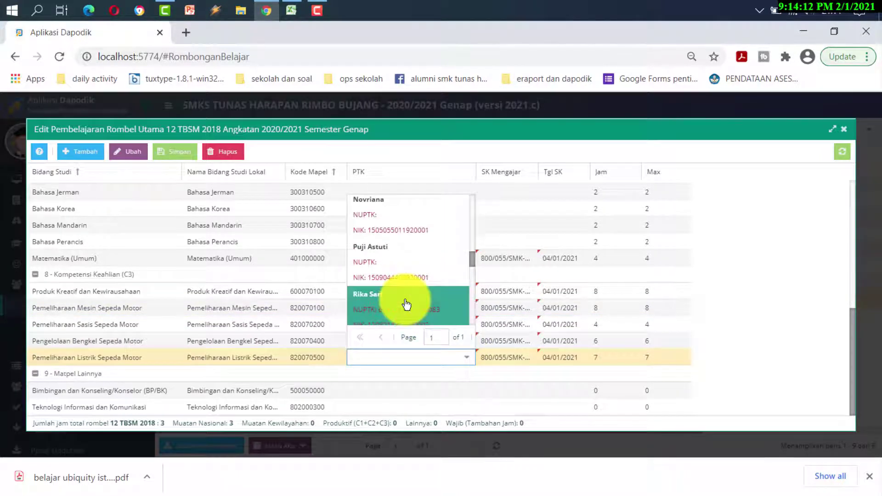
scroll(406, 305, "down", 1)
left_click(404, 300)
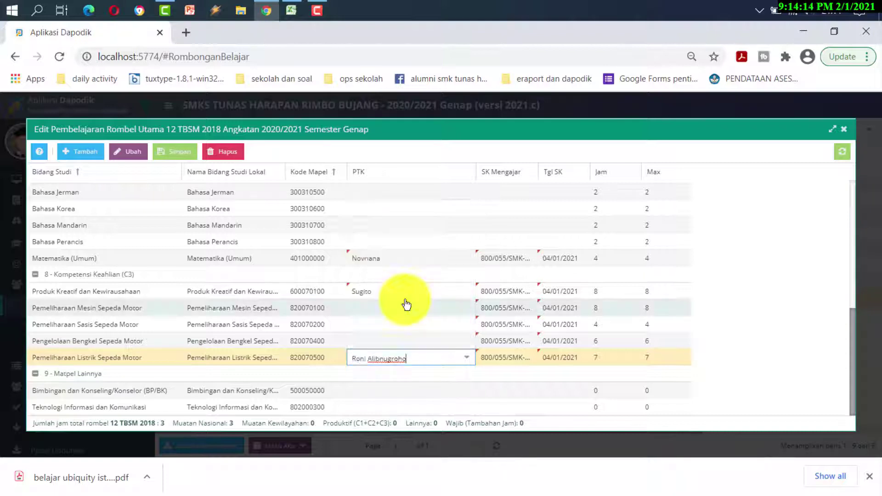
Step: Assign the Waka Kesiswaan teacher from the duty sheet as PTK for Pengelolaan Bengkel Sepeda Motor
left_click(397, 341)
left_click(467, 340)
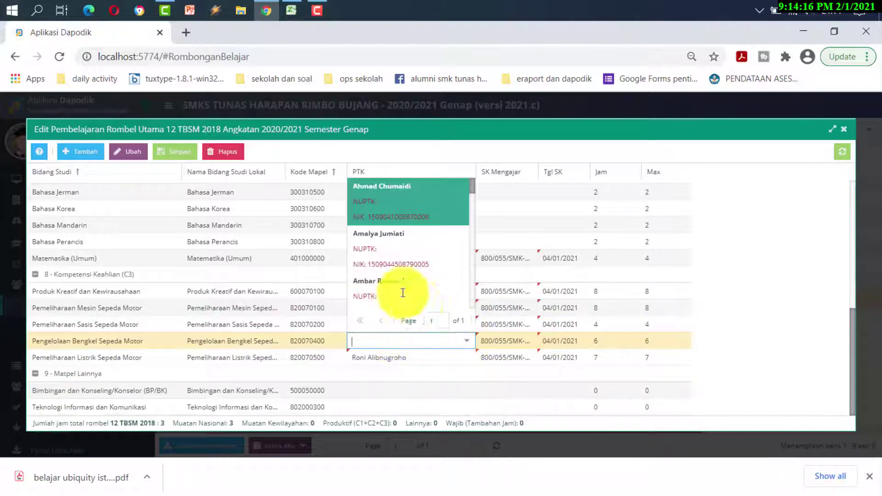
scroll(386, 285, "down", 3)
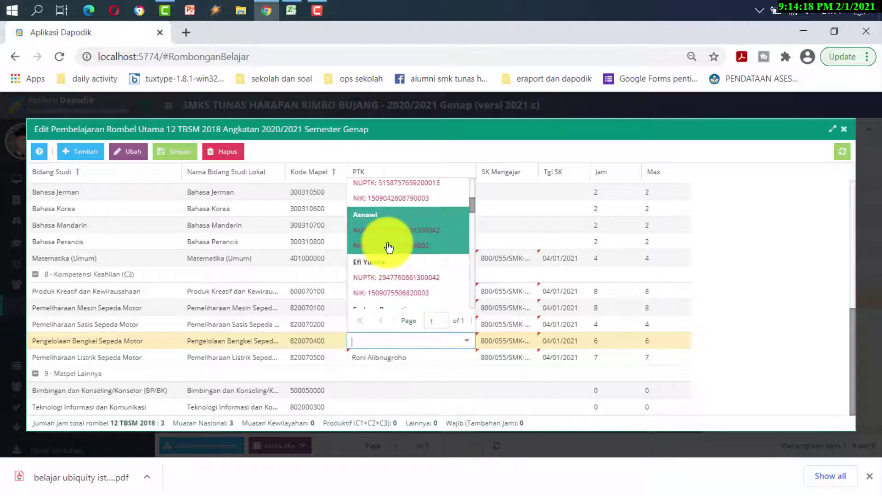
scroll(388, 246, "up", 1)
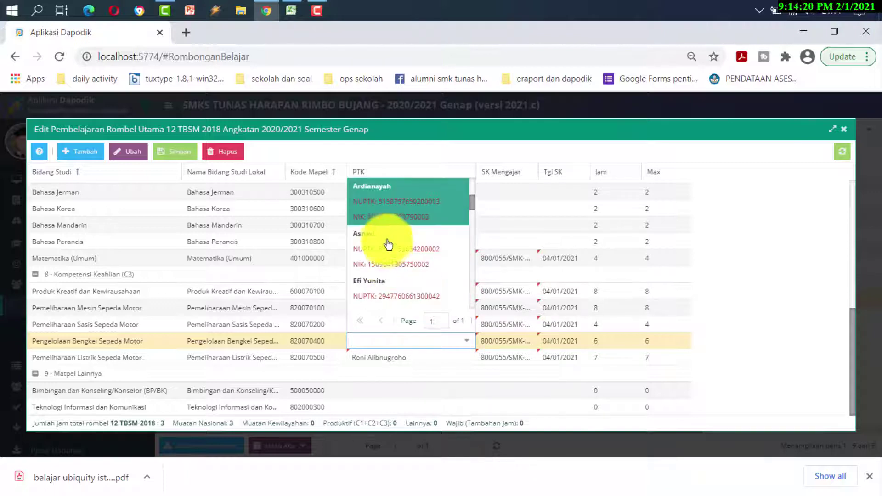
left_click(386, 244)
Step: Assign the same Waka Kesiswaan teacher as PTK for Pemeliharaan Sasis Sepeda Motor
left_click(387, 324)
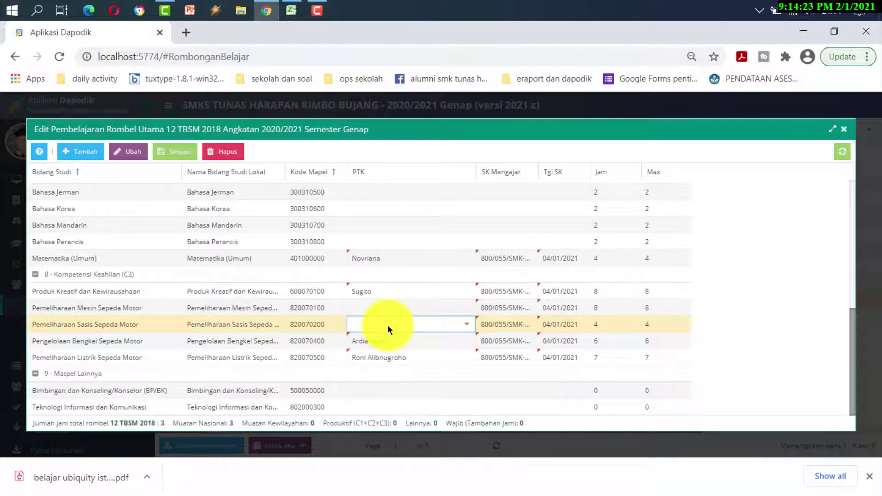
left_click(388, 325)
scroll(384, 272, "down", 2)
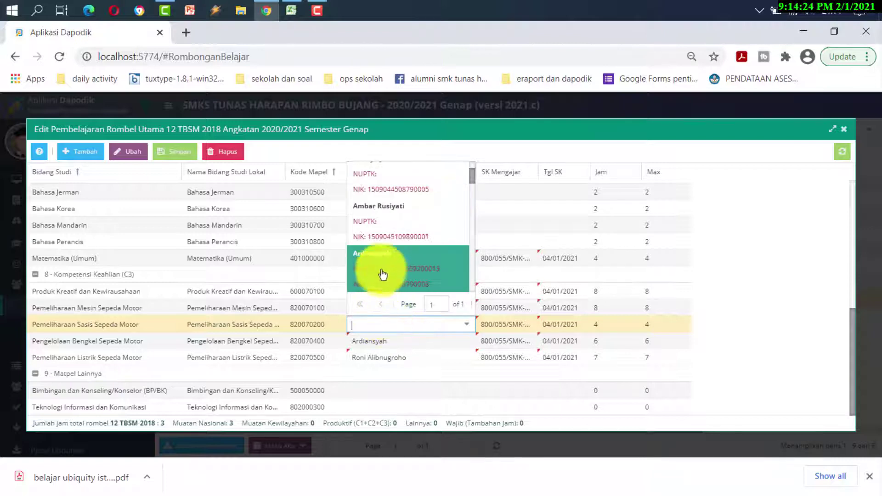
left_click(382, 271)
Step: Set the PTK of Pemeliharaan Mesin Sepeda Motor to the same Waka Kesiswaan teacher
left_click(398, 307)
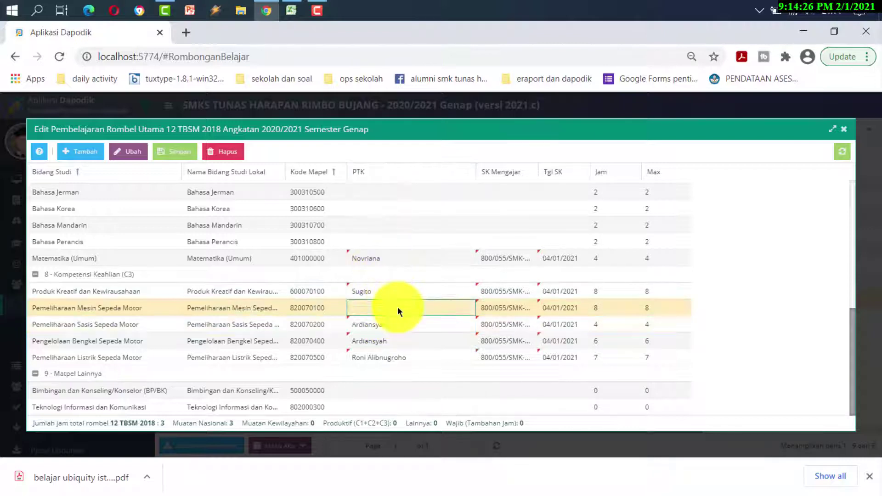
left_click(451, 307)
scroll(441, 275, "down", 2)
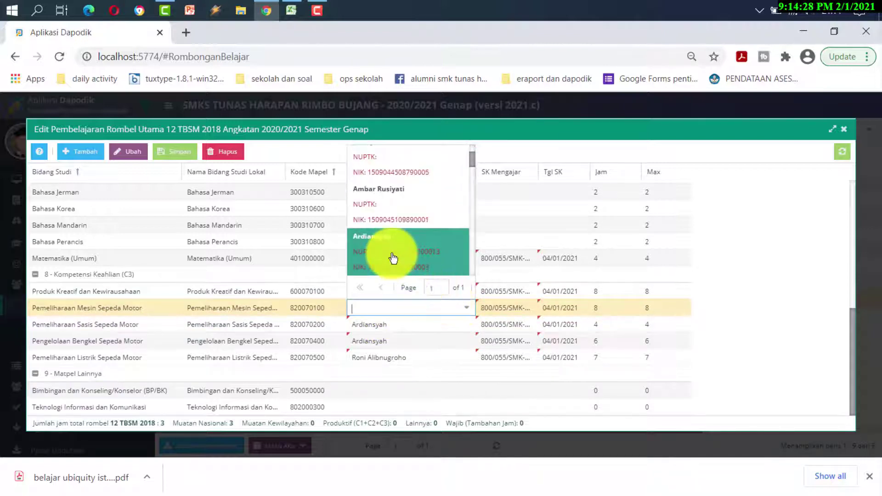
left_click(393, 257)
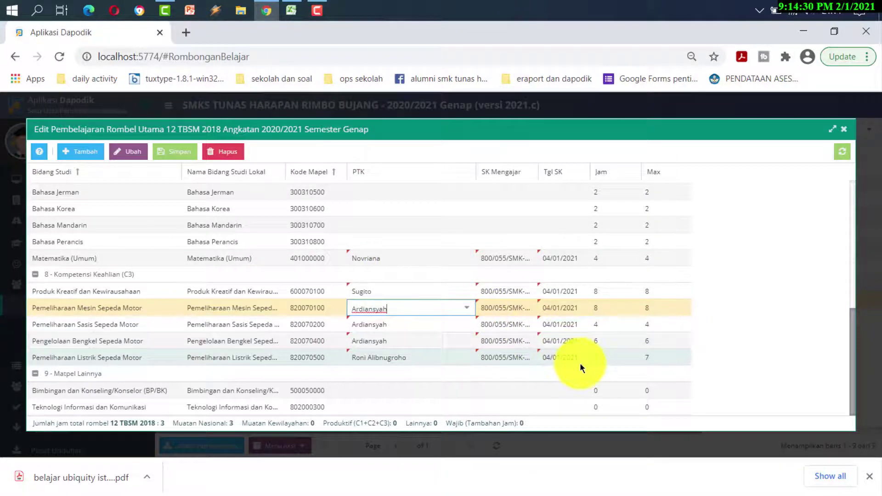
Step: Save the teaching assignments of class 12 TBSM 2018 and close its learning editor
scroll(580, 362, "up", 5)
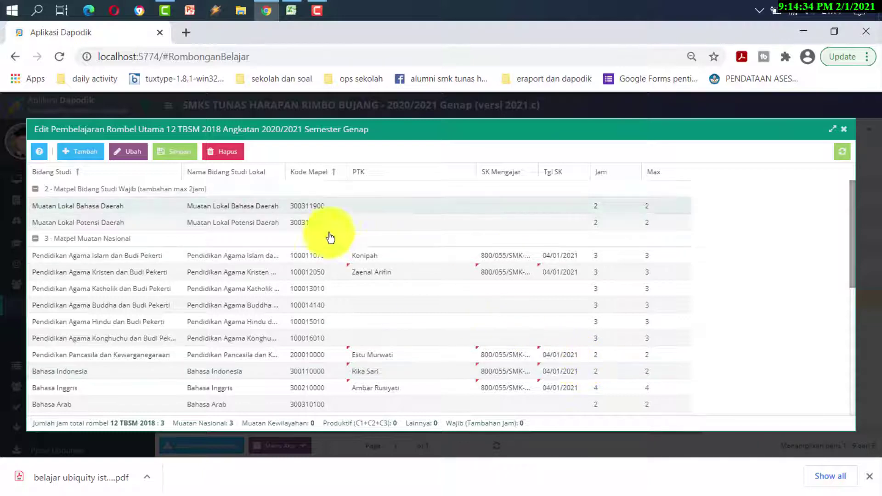
left_click(176, 152)
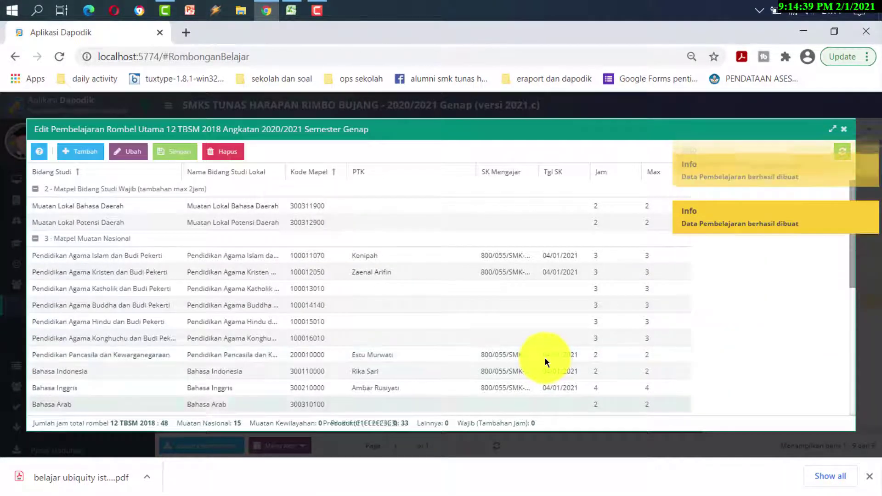
left_click(846, 133)
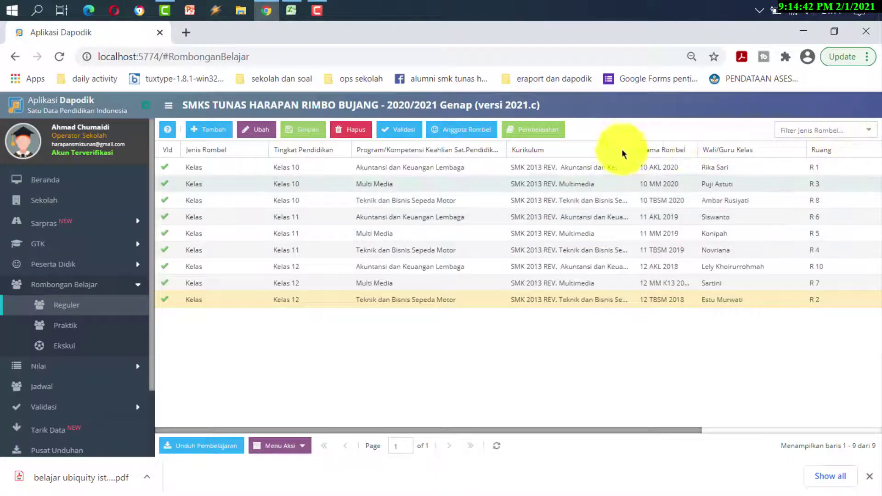
Step: Review the even-semester teaching assignments of the grade 10 classes: 10 AKL 2020, 10 MM 2020 and 10 TBSM 2020
left_click(530, 133)
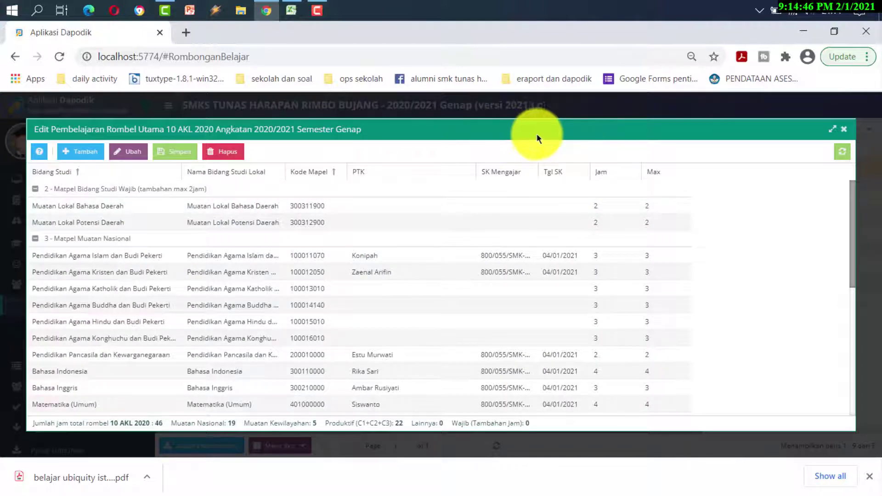
left_click(844, 129)
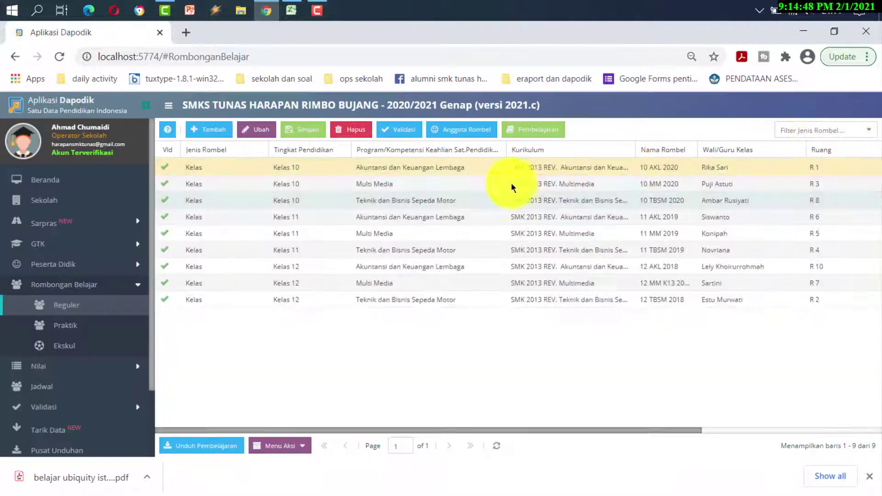
left_click(481, 186)
left_click(534, 129)
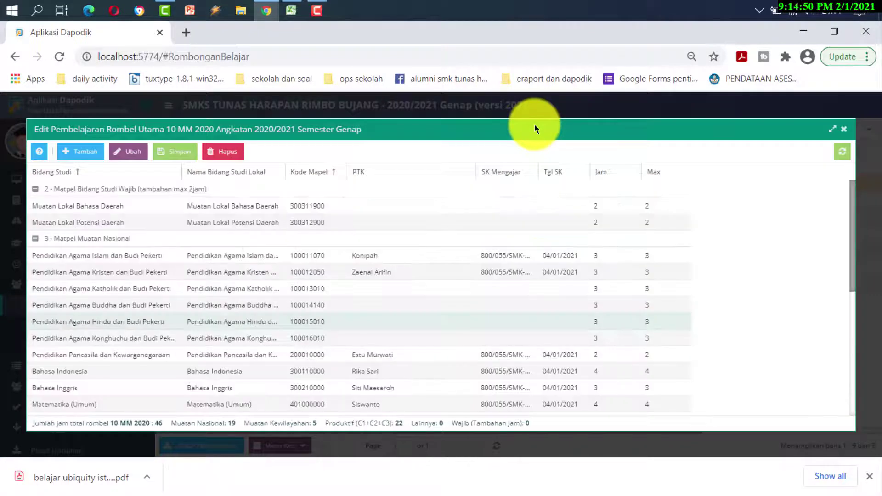
left_click(844, 130)
left_click(417, 199)
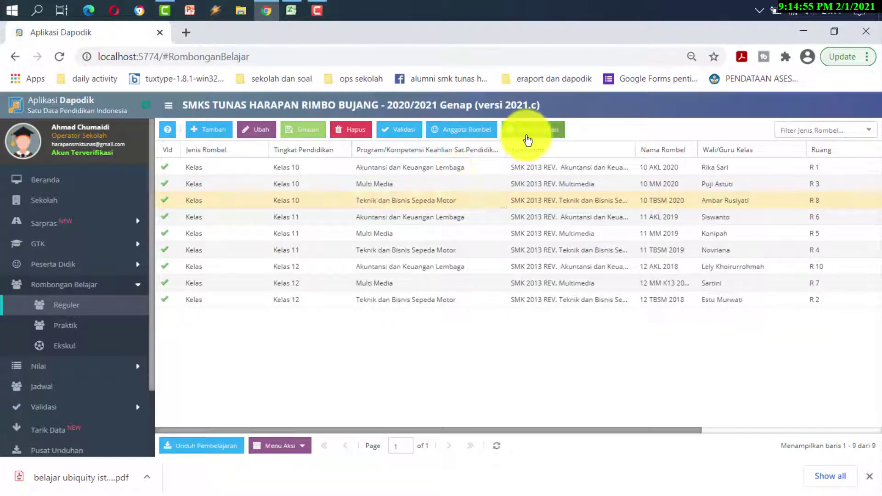
left_click(531, 131)
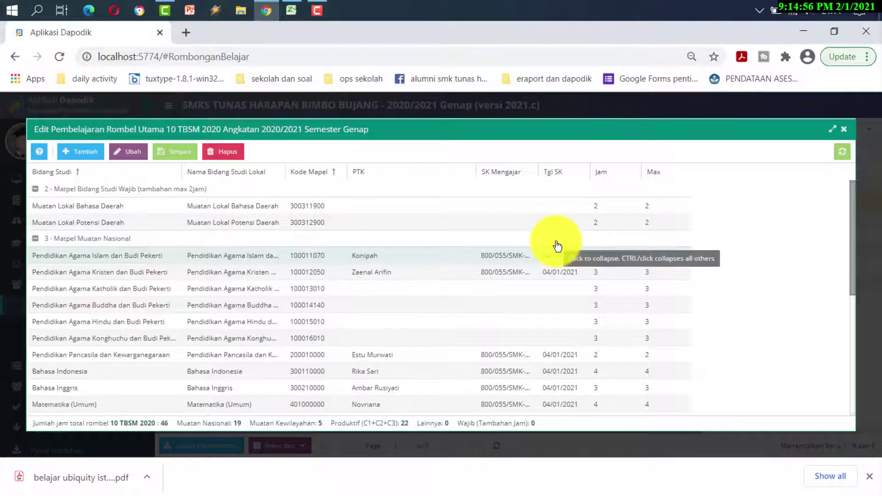
left_click(843, 130)
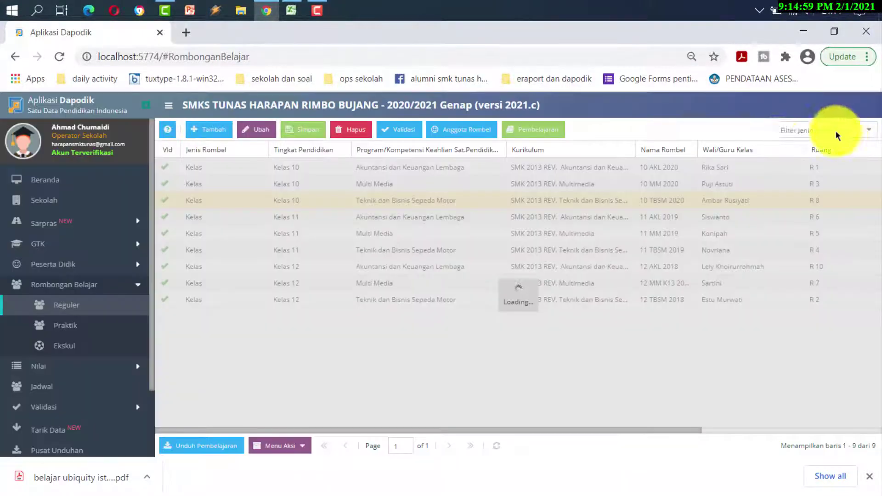
Step: Check the teaching assignments of the grade 11 classes: 11 AKL 2019, 11 MM 2019 and 11 TBSM 2019
left_click(400, 217)
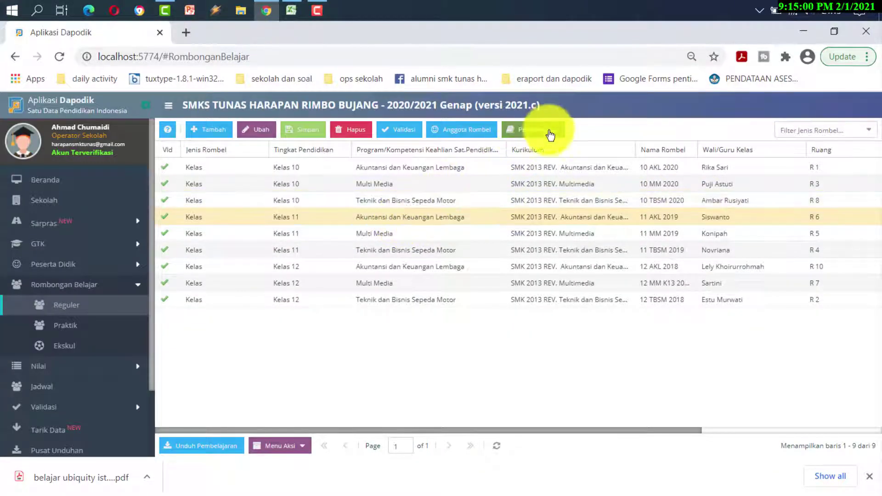
left_click(550, 135)
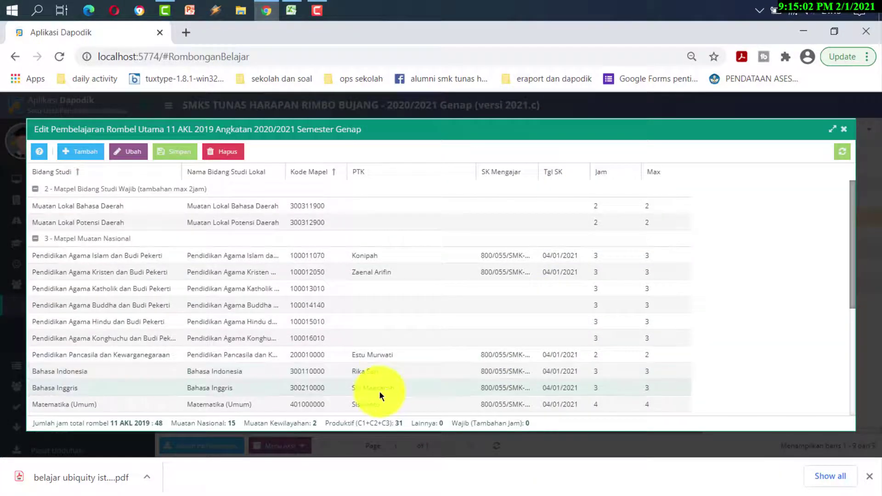
left_click(846, 133)
left_click(390, 233)
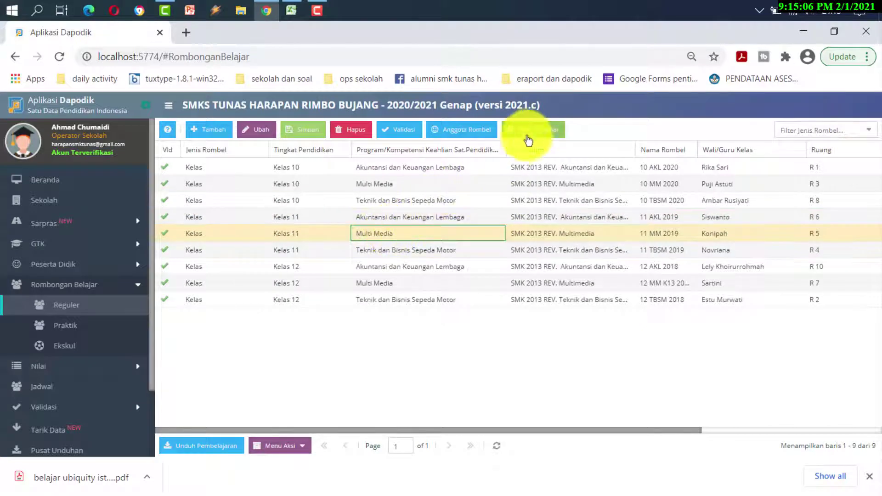
left_click(527, 136)
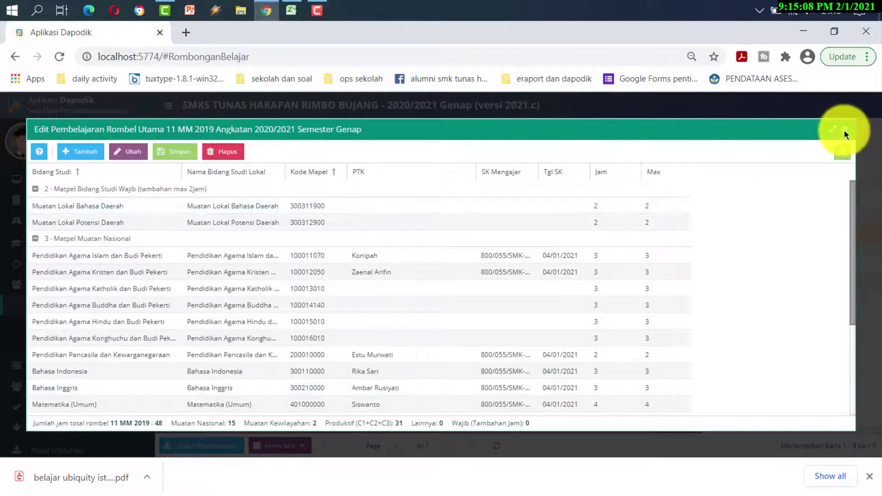
left_click(845, 131)
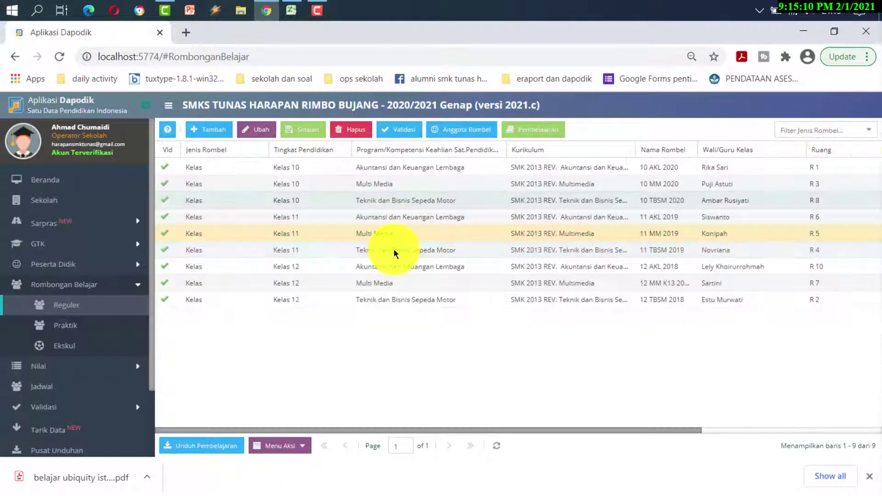
left_click(393, 249)
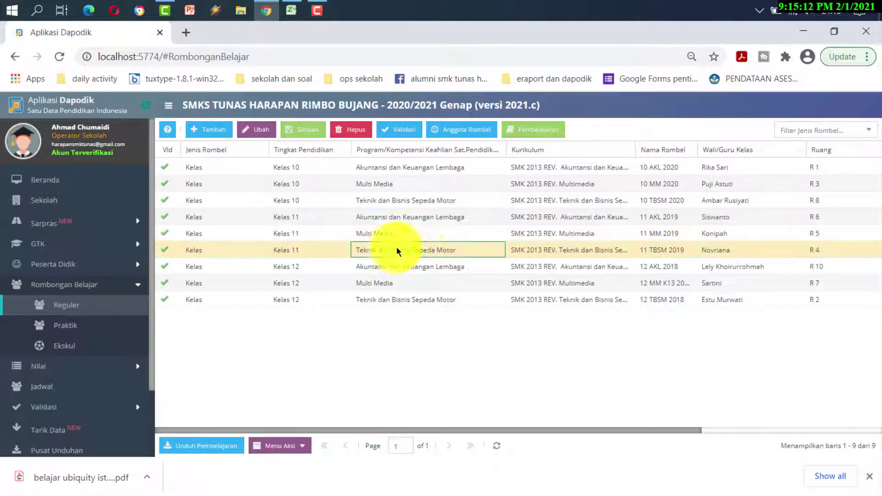
left_click(529, 138)
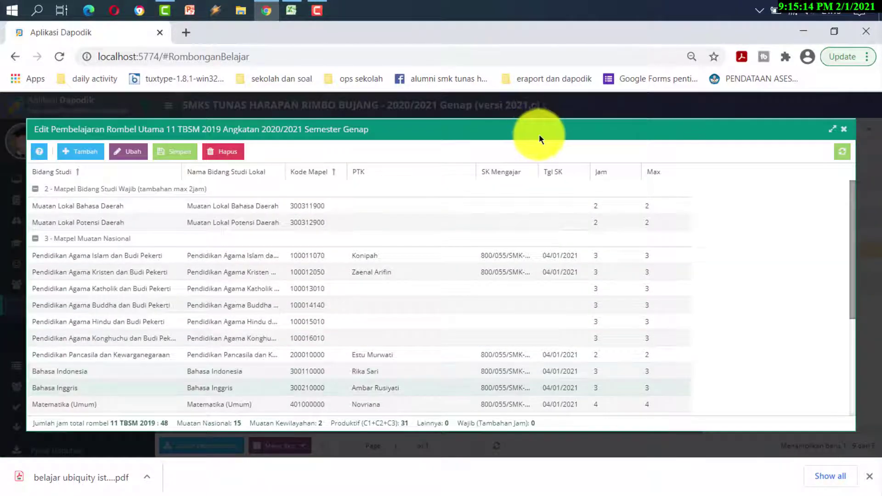
left_click(844, 129)
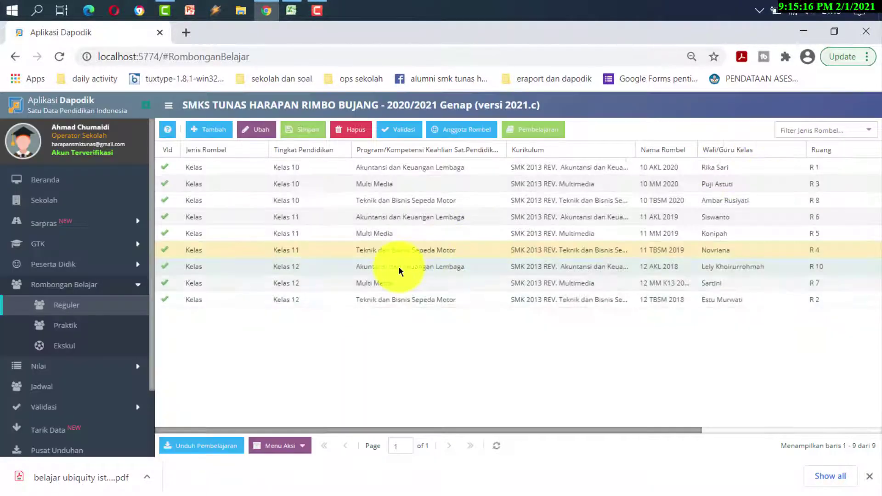
Step: Examine the assignments of 12 AKL 2018, including the C3 subjects and the full local name of Praktikum Akuntansi Perusahaan Jasa
left_click(399, 266)
left_click(534, 137)
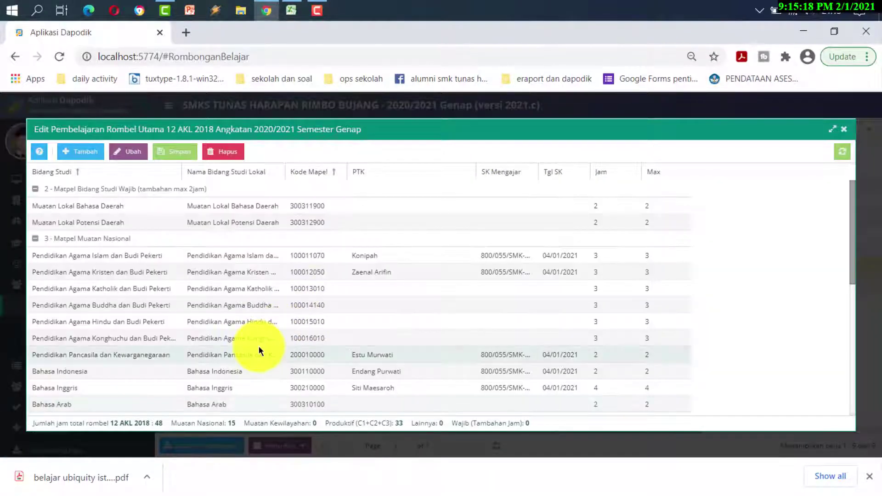
scroll(294, 356, "down", 5)
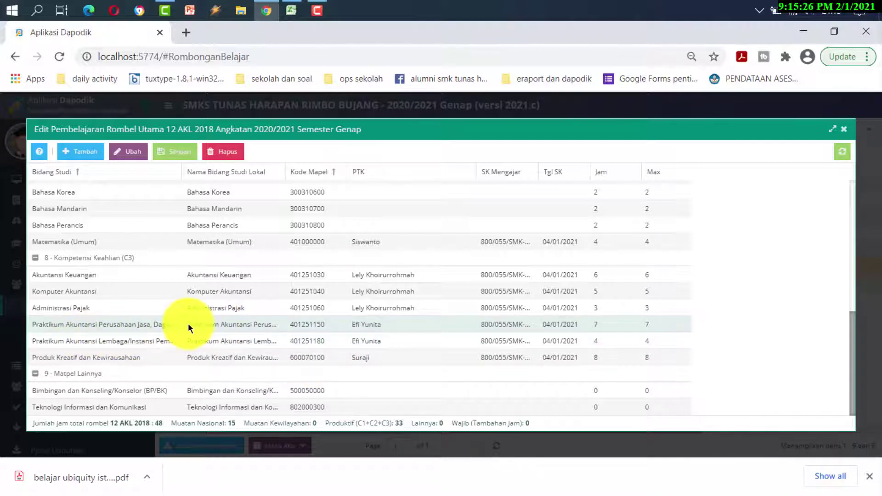
left_click(237, 325)
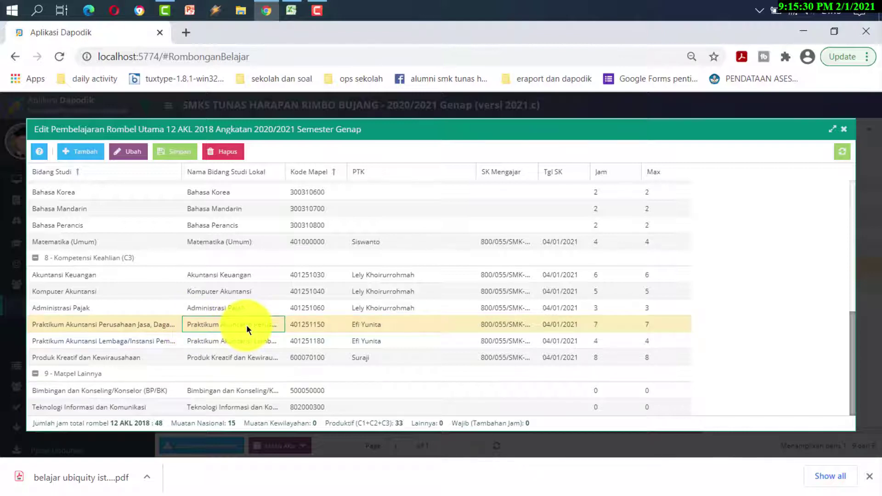
double_click(246, 324)
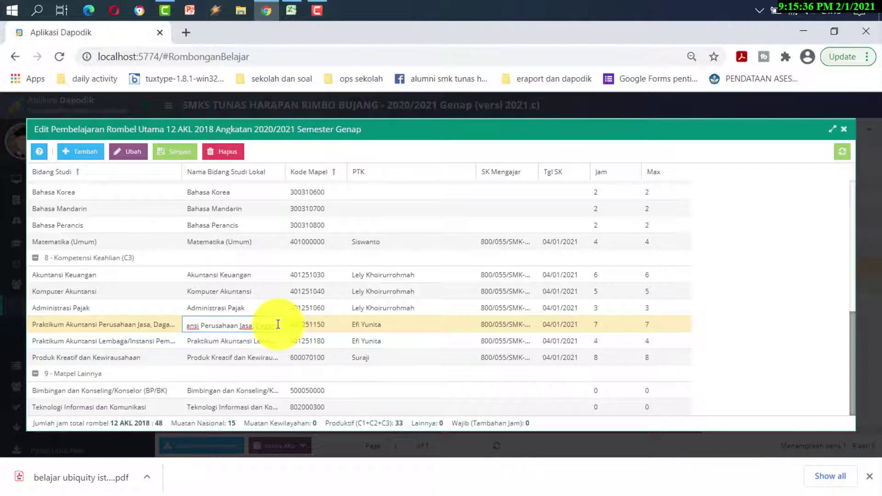
left_click(246, 356)
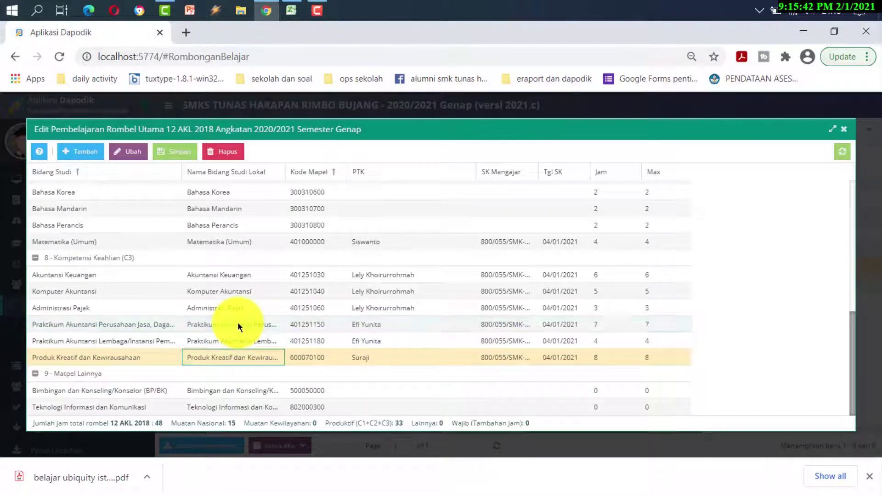
key("alt+Tab")
key("alt+Tab")
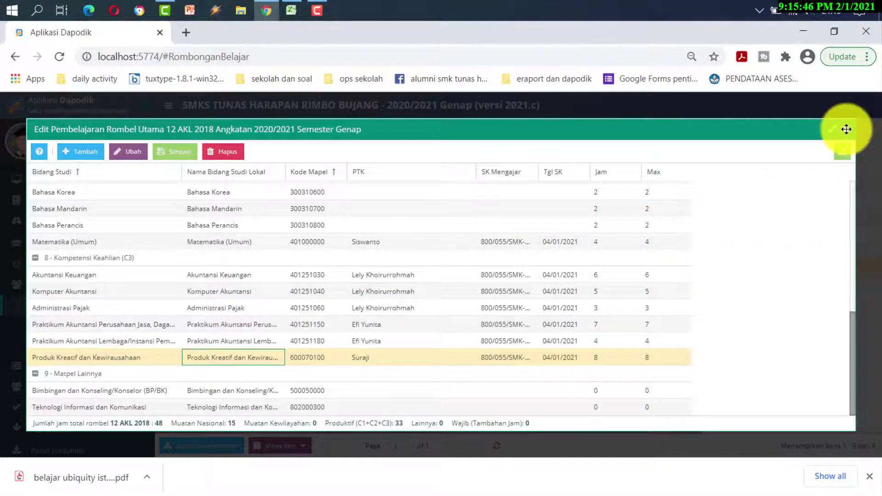
left_click(845, 129)
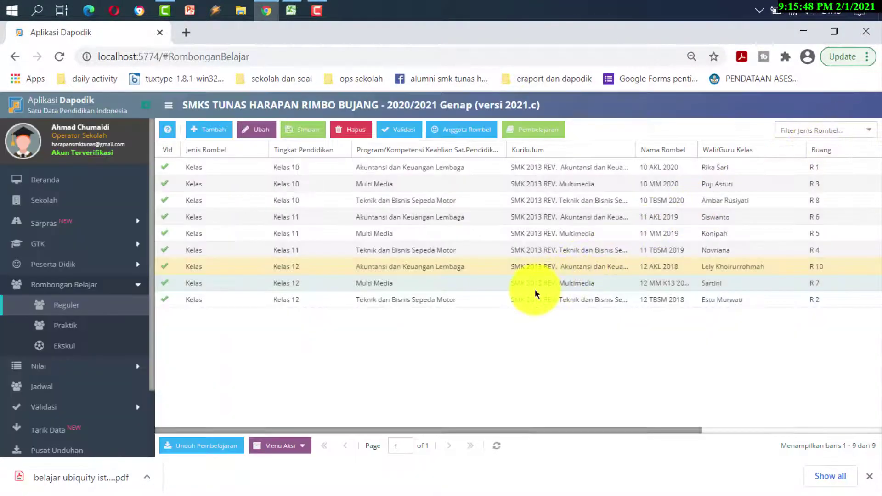
Step: Review the teaching assignments of 12 MM K13 2018, and reopen and close those of 12 TBSM 2018
left_click(534, 289)
left_click(536, 130)
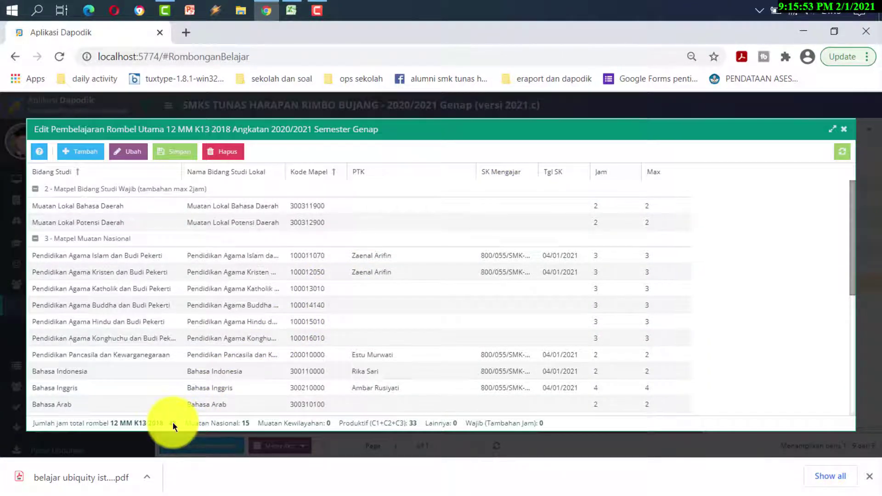
left_click(845, 132)
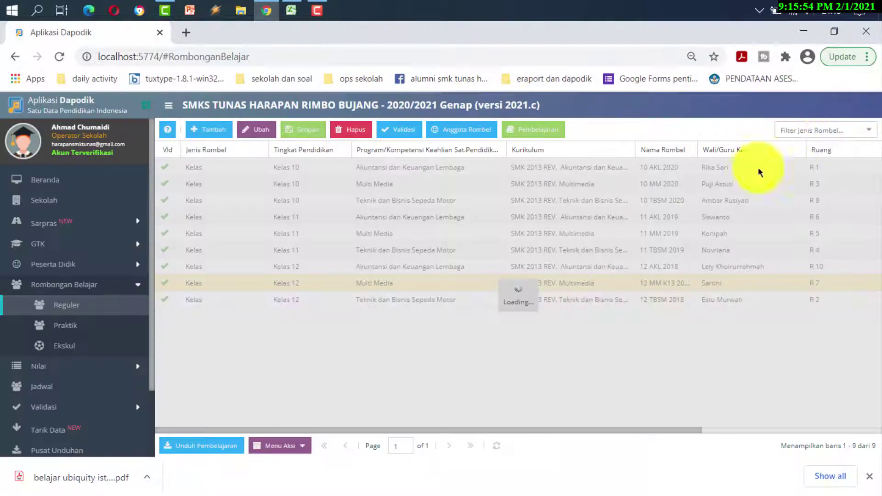
left_click(461, 301)
left_click(533, 135)
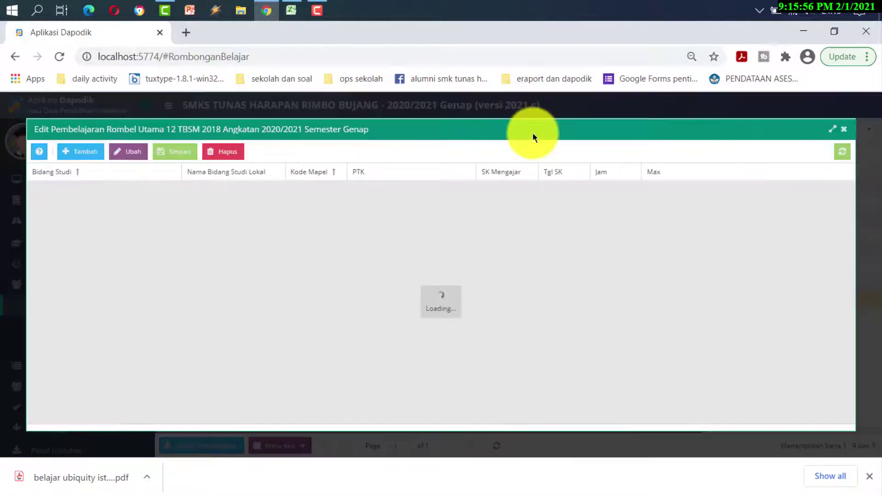
left_click(845, 129)
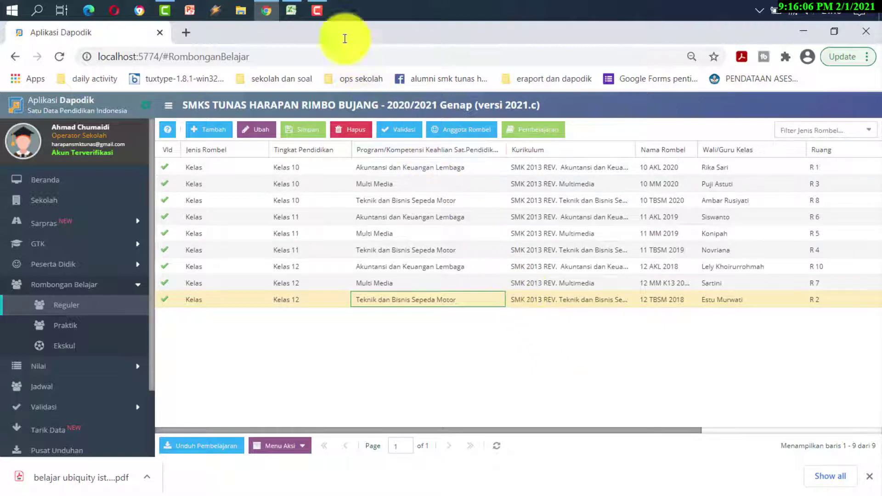
mouse_move(323, 10)
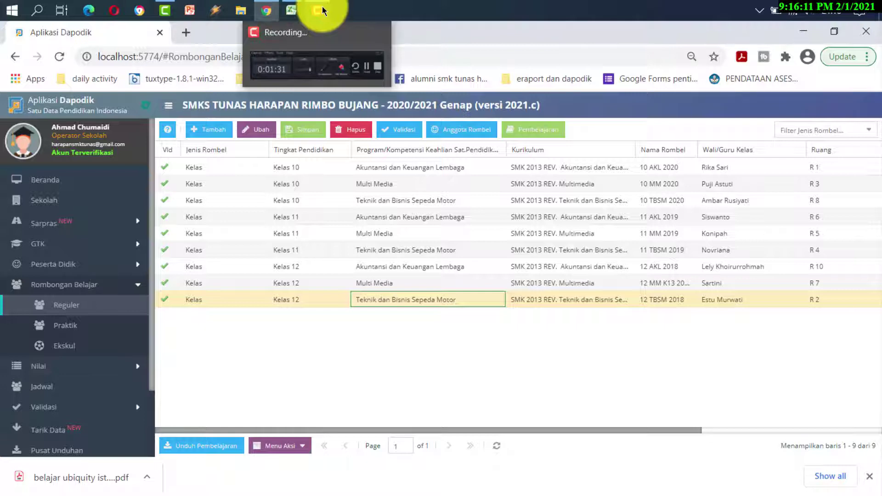
left_click(323, 10)
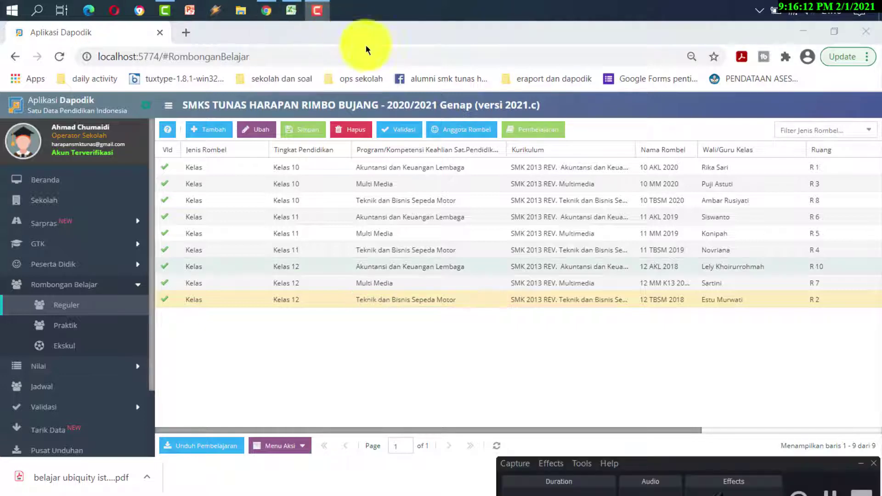